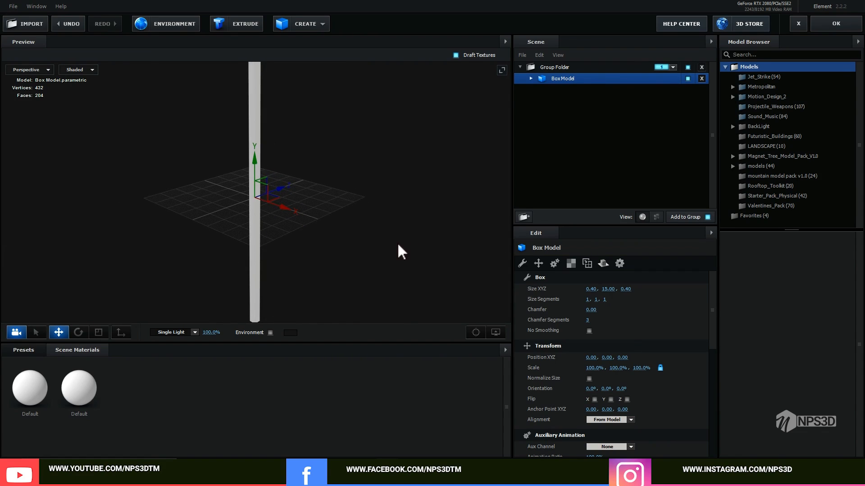
Set the box model's Y size to 5.
scroll(398, 245, "up", 3)
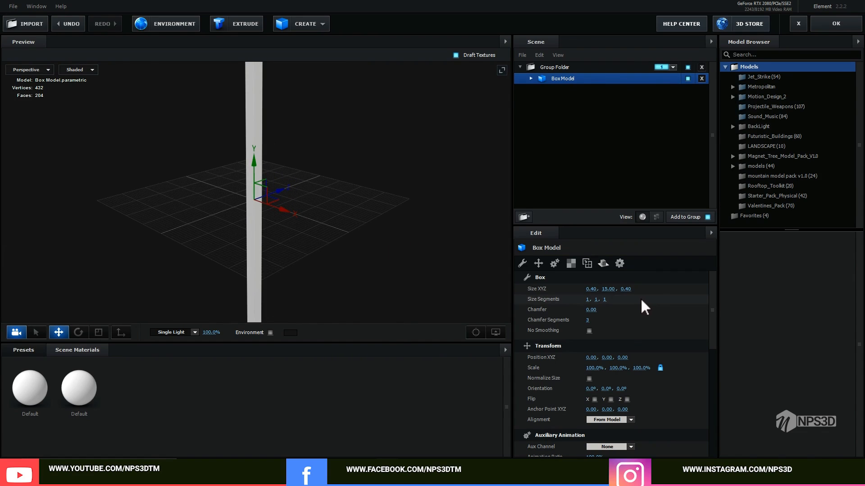
left_click(612, 289)
type("5")
left_click(664, 297)
scroll(321, 267, "down", 2)
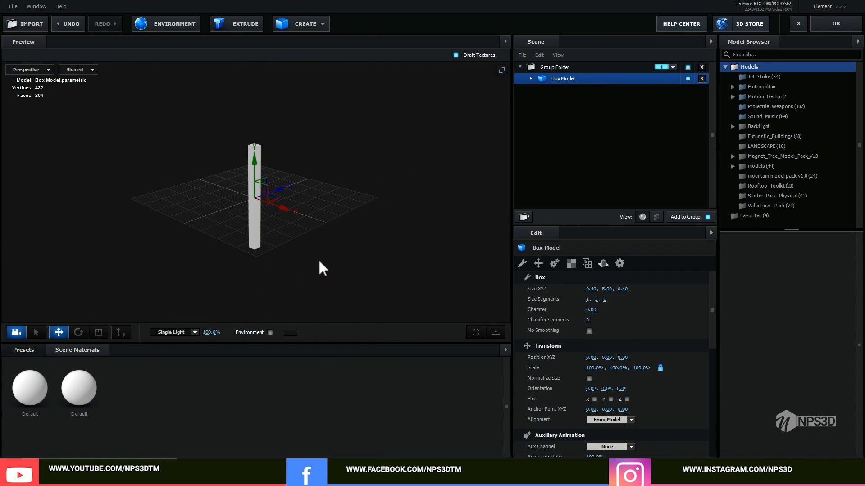
Select the box model and reduce its Y size to 4.
scroll(315, 267, "up", 4)
left_click(305, 259)
left_click_drag(307, 249, 337, 262)
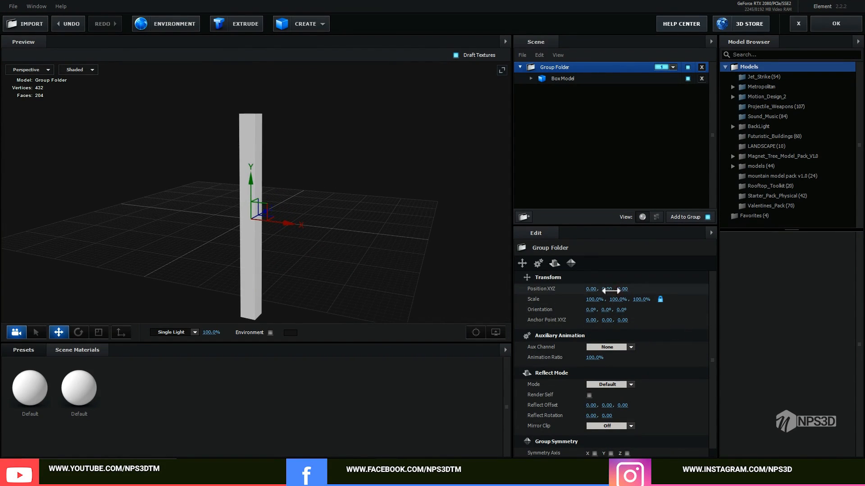
left_click(563, 79)
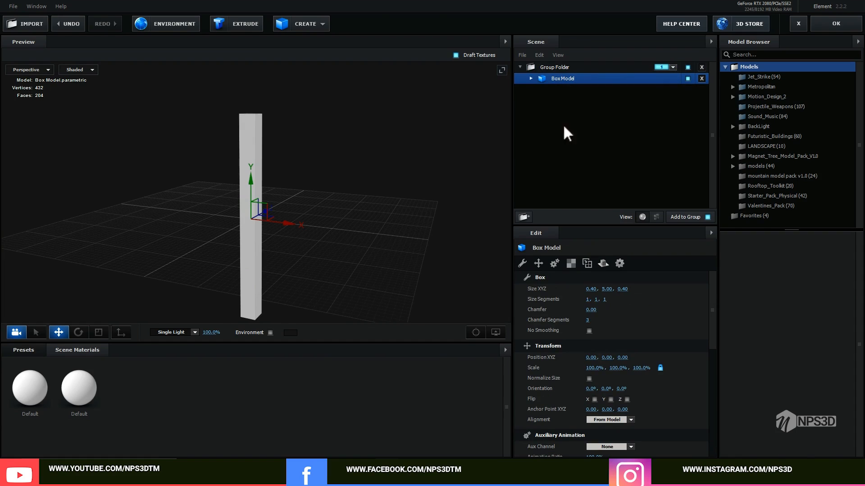
left_click(607, 289)
type("4")
left_click(672, 318)
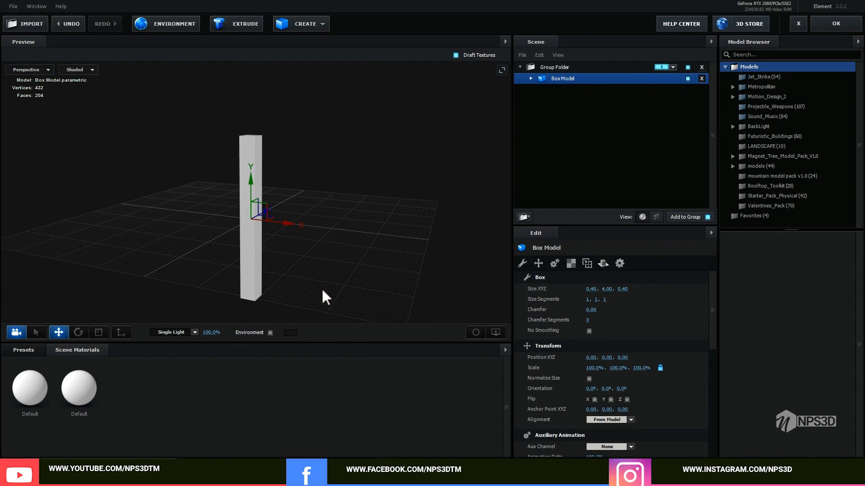
Set the box model's Y size to 3 and raise it along Y to a position of about 1.68.
left_click(277, 264)
left_click_drag(301, 265, 318, 264)
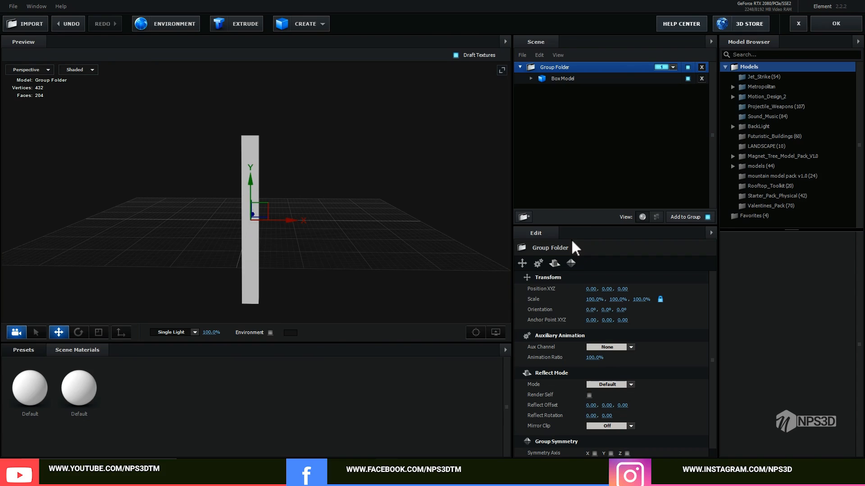
left_click(558, 77)
left_click(607, 289)
type("3")
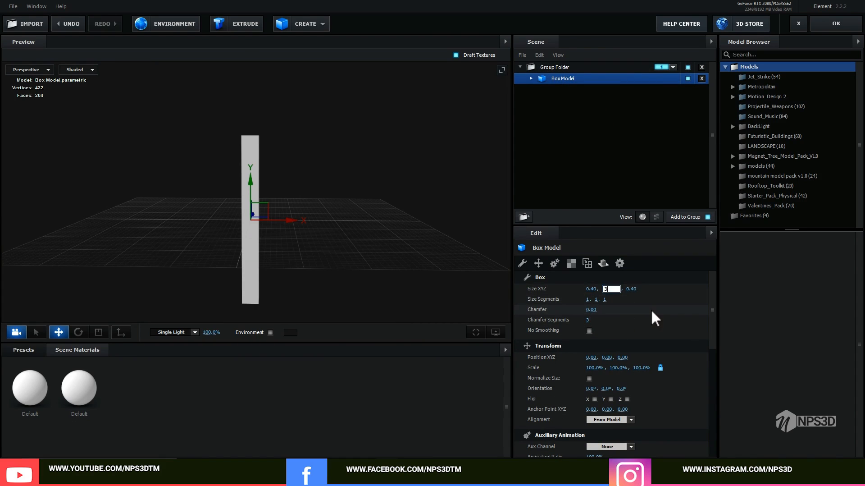
left_click(651, 308)
left_click_drag(248, 185, 264, 120)
left_click_drag(267, 163, 273, 180)
scroll(285, 200, "up", 5)
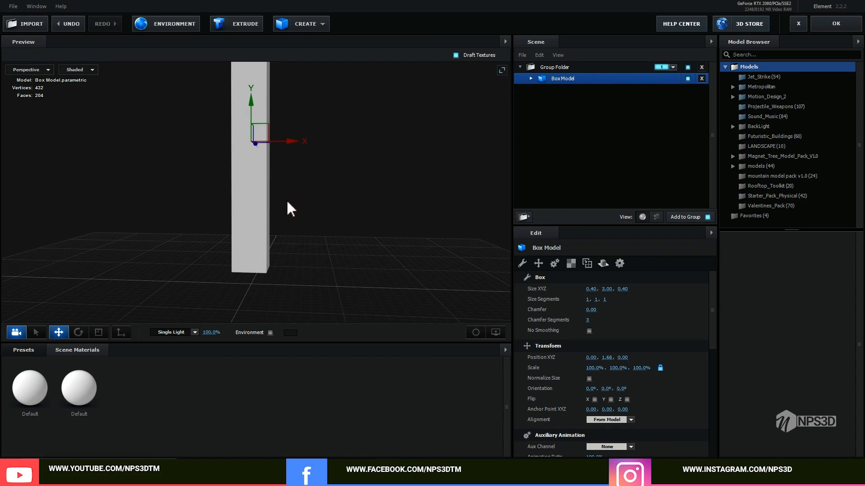
Duplicate the box model and scale the copy uniformly to 95%.
right_click(562, 78)
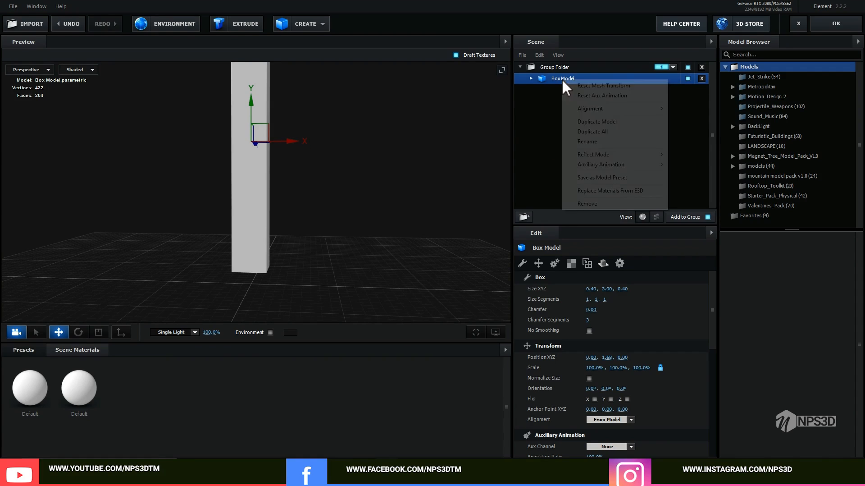
left_click(592, 122)
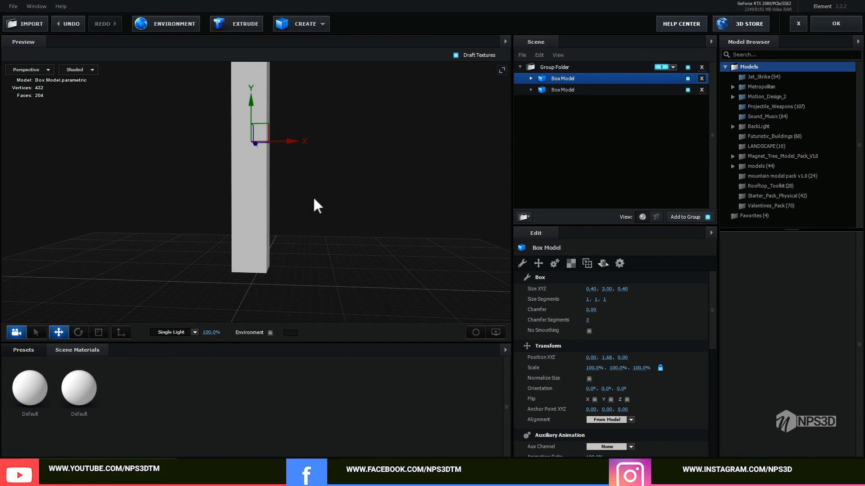
left_click(649, 368)
type("95")
key("Return")
Lower the 95% copy along Y to a position of about 0.75, so it protrudes below the original box.
left_click_drag(252, 106, 252, 124)
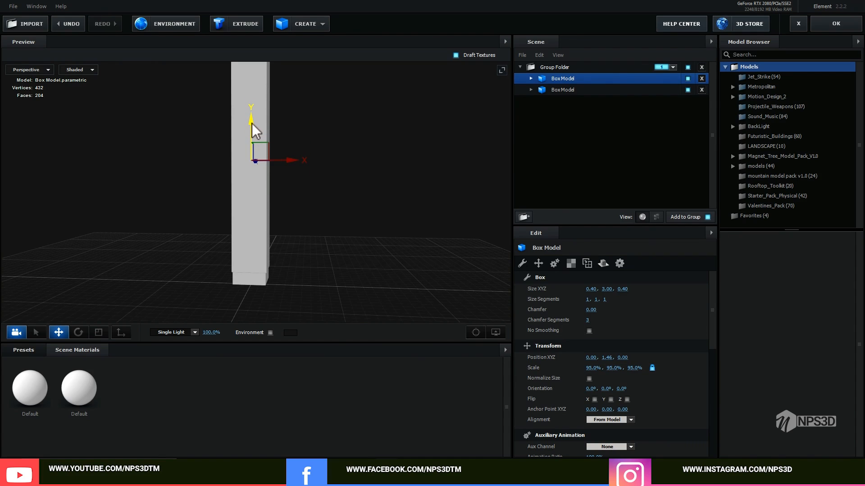
mouse_move(341, 216)
left_mouse_down()
mouse_move(322, 205)
mouse_move(347, 222)
mouse_move(336, 210)
left_mouse_up()
left_click_drag(282, 121, 282, 156)
mouse_move(336, 231)
left_mouse_down()
mouse_move(348, 233)
mouse_move(329, 244)
left_mouse_up()
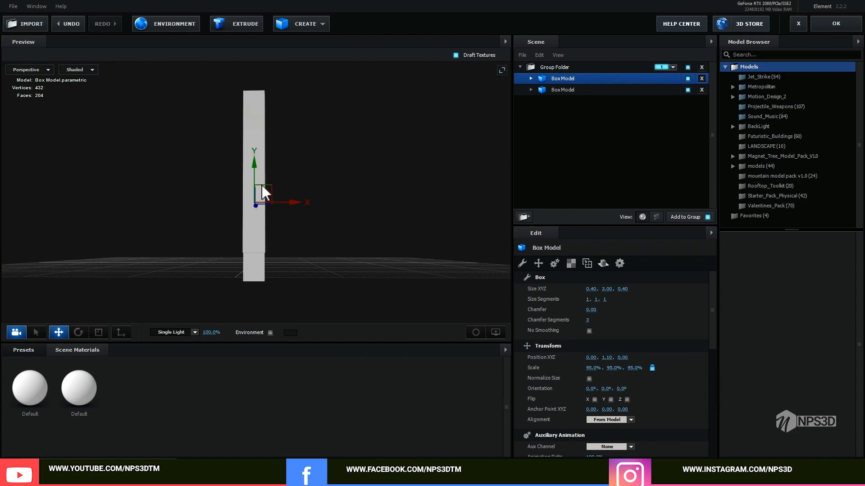
left_click_drag(255, 170, 256, 185)
left_click_drag(315, 232, 288, 218)
left_click_drag(255, 182, 254, 189)
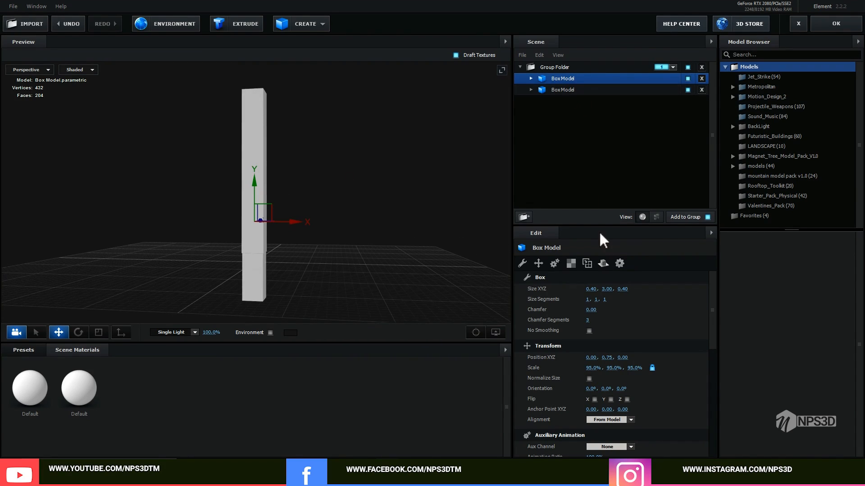
Set the lower box's Y size to 2 and move it further down along Y.
left_click(607, 288)
type("2")
key("Return")
left_click_drag(259, 187, 255, 203)
Set the upper, original box's Y size to 2.5.
left_click(586, 91)
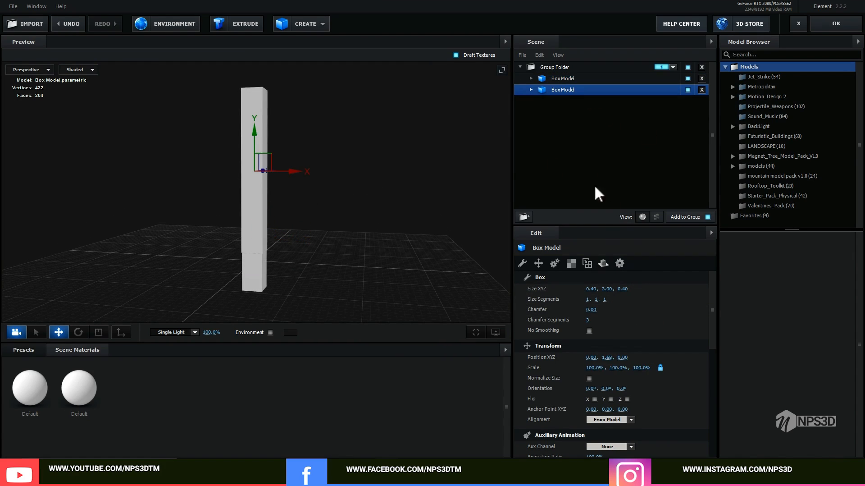
left_click(607, 288)
type("2.5")
key("Return")
scroll(379, 232, "down", 2)
left_click_drag(380, 233, 361, 222)
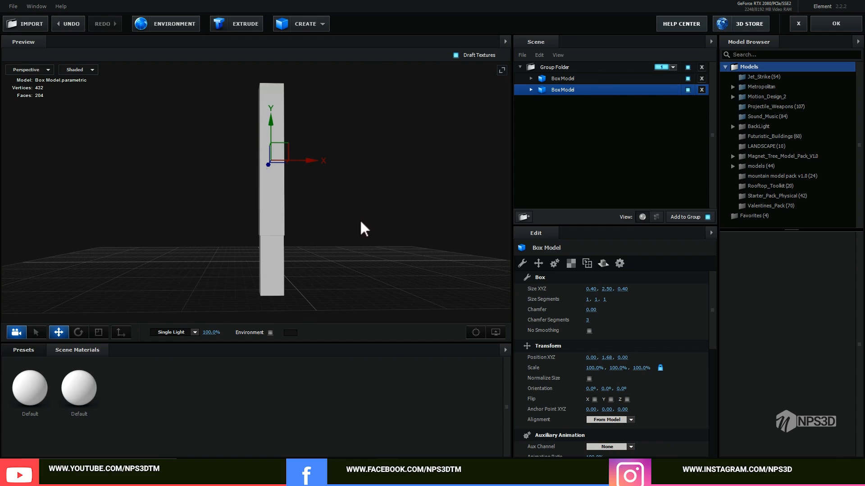
Select both box models and raise them together along Y so the pillar's base sits on the grid.
left_click(557, 77, "ctrl")
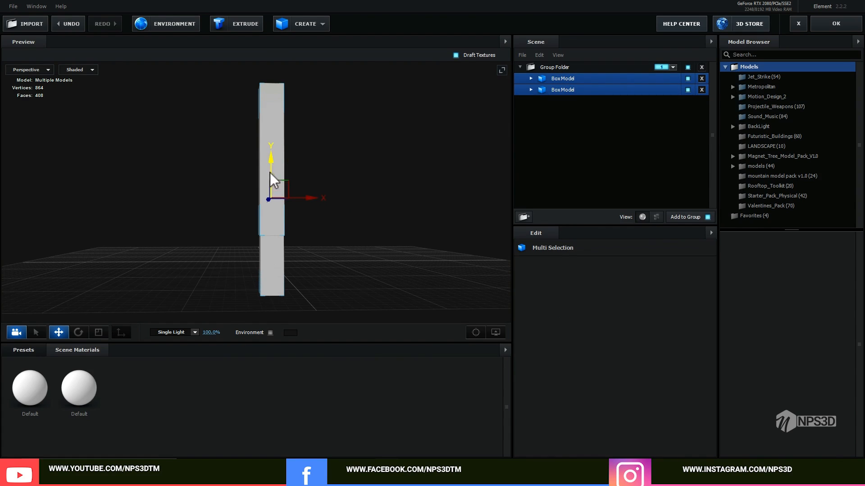
left_click_drag(272, 175, 273, 148)
left_click_drag(371, 230, 350, 263)
scroll(369, 244, "up", 1)
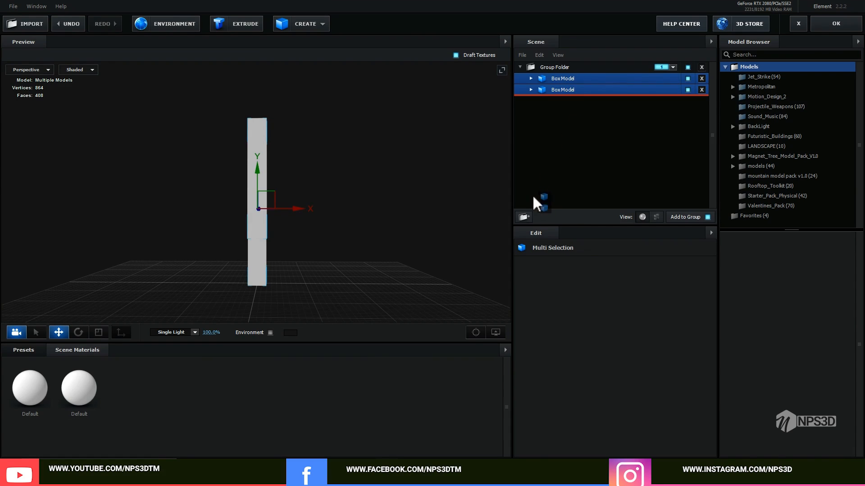
Group both box models in a new folder named "piller" and collapse it.
left_click(525, 216)
double_click(558, 77)
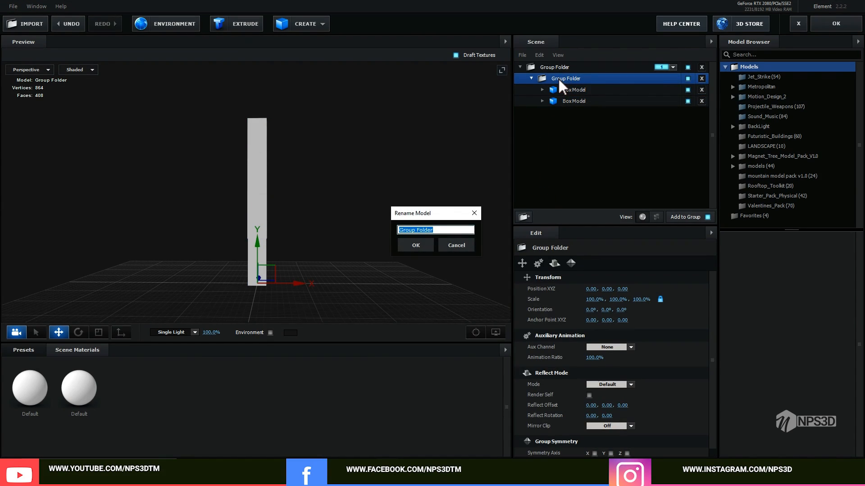
type("piller\\")
key("BackSpace")
key("Return")
left_click(531, 78)
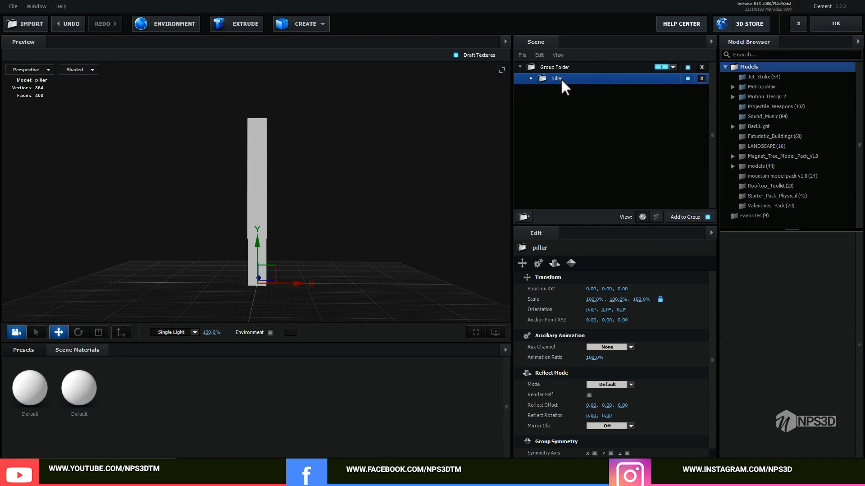
Place the piller folder inside a new group folder and name that folder "main piller".
left_click_drag(561, 78, 529, 215)
left_click(529, 215)
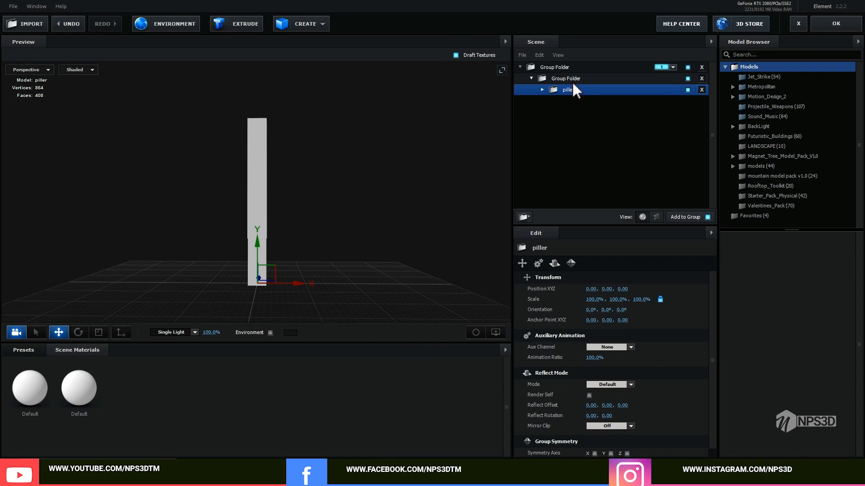
scroll(317, 256, "up", 4)
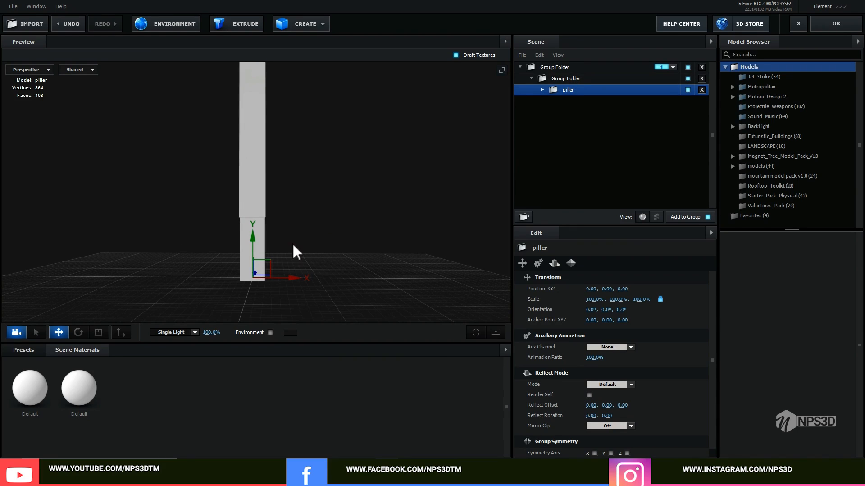
left_click_drag(329, 234, 243, 233)
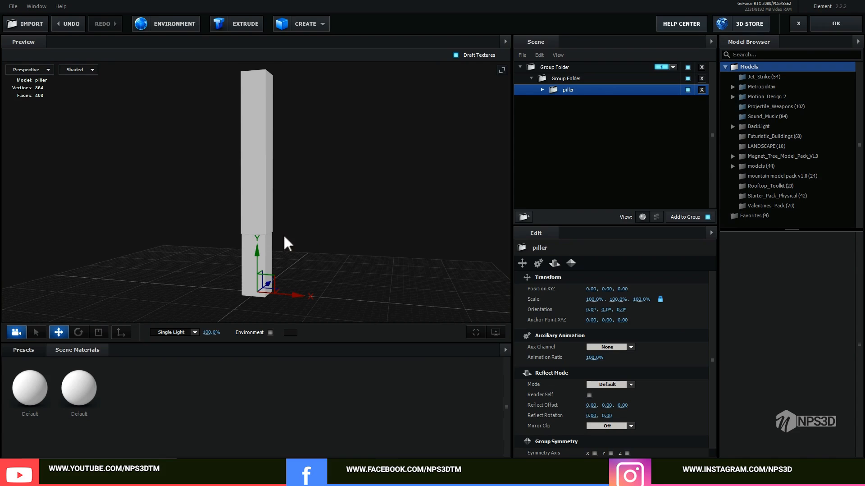
scroll(360, 229, "down", 3)
left_click_drag(361, 229, 350, 226)
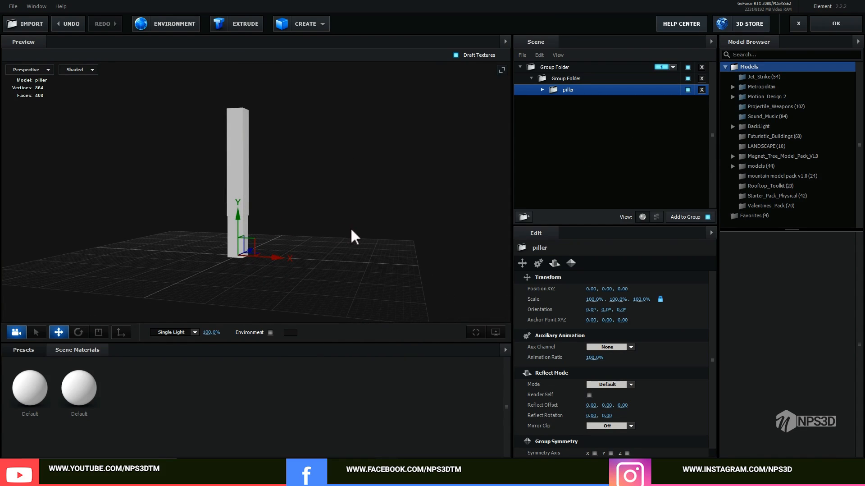
left_click(571, 76)
double_click(580, 76)
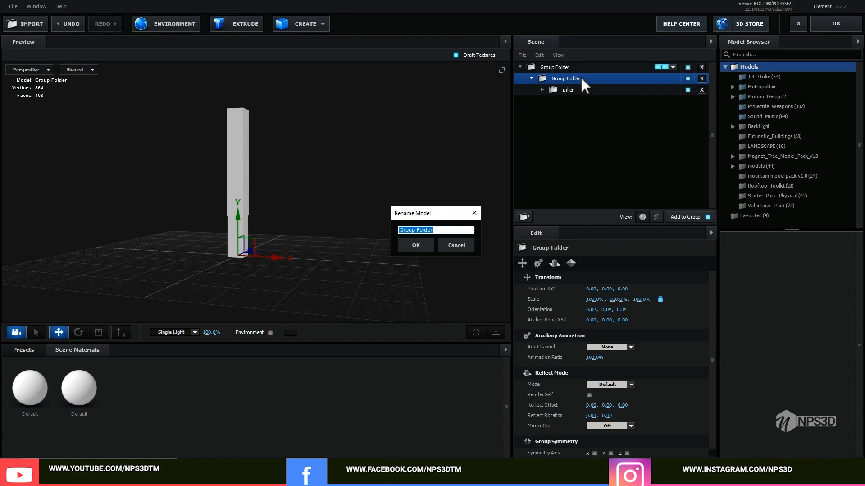
type("main piller")
key("Return")
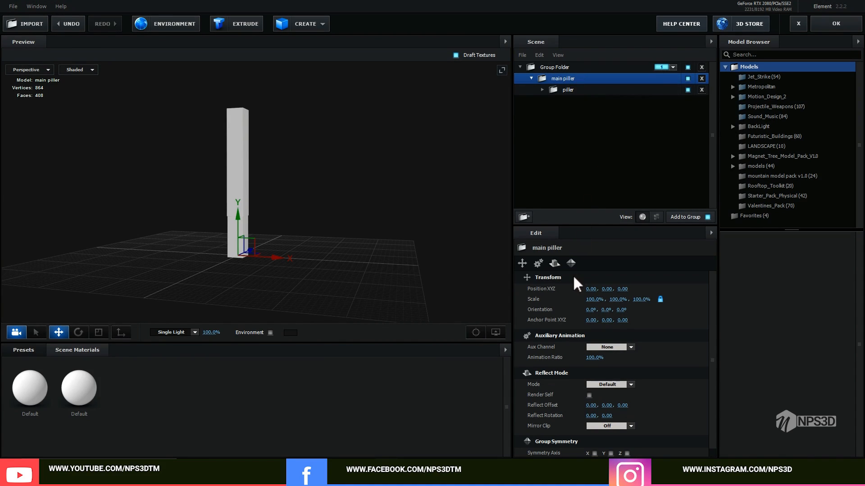
Enable X-axis group symmetry on main piller and move the piller group along negative X to form a spaced mirrored pair.
left_click(572, 263)
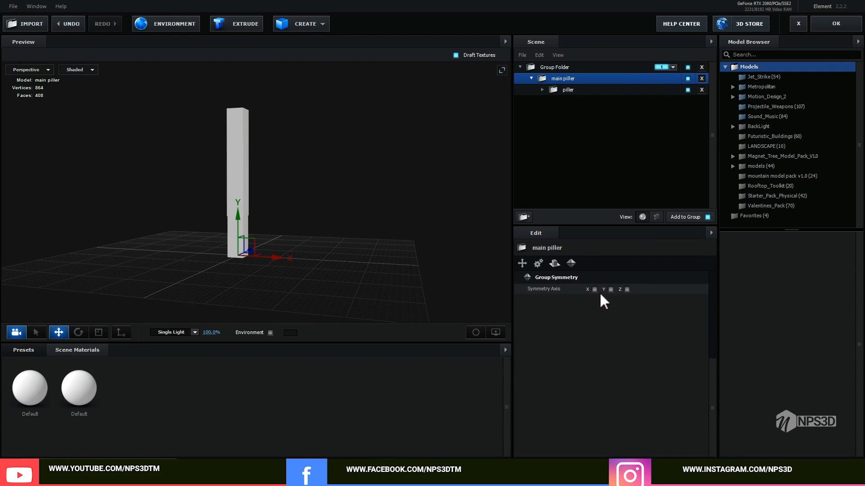
left_click_drag(311, 256, 305, 277)
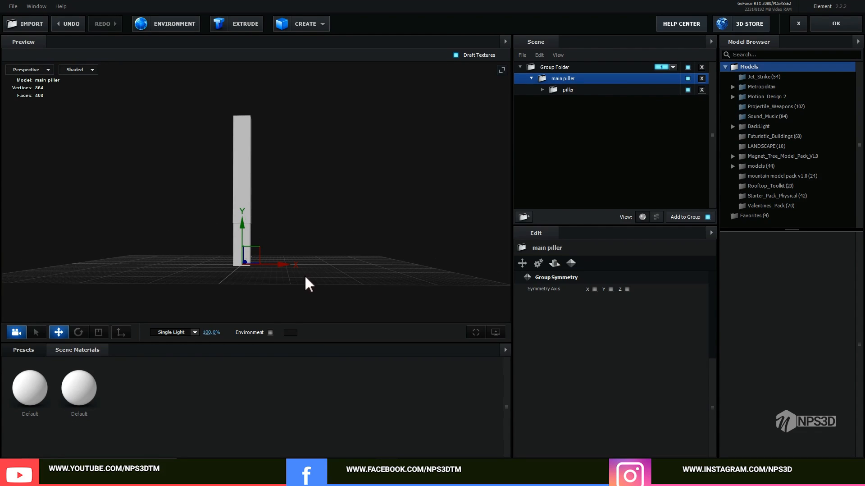
left_click(595, 288)
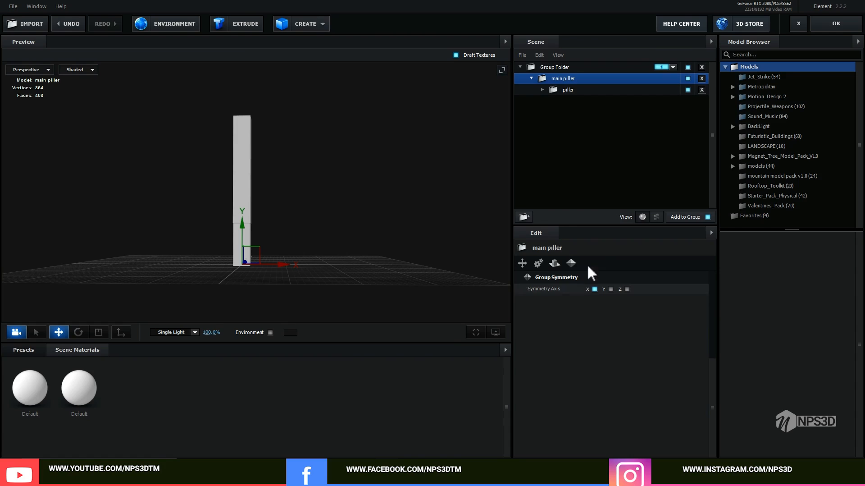
left_click(568, 90)
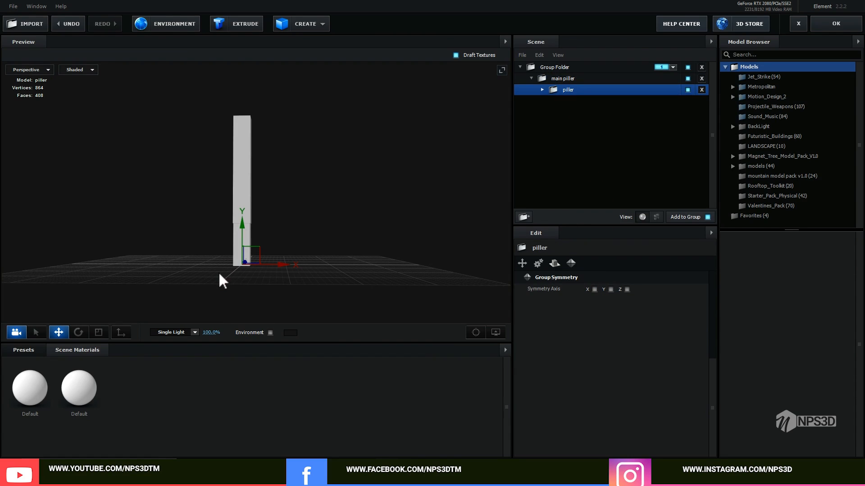
left_click_drag(278, 263, 183, 267)
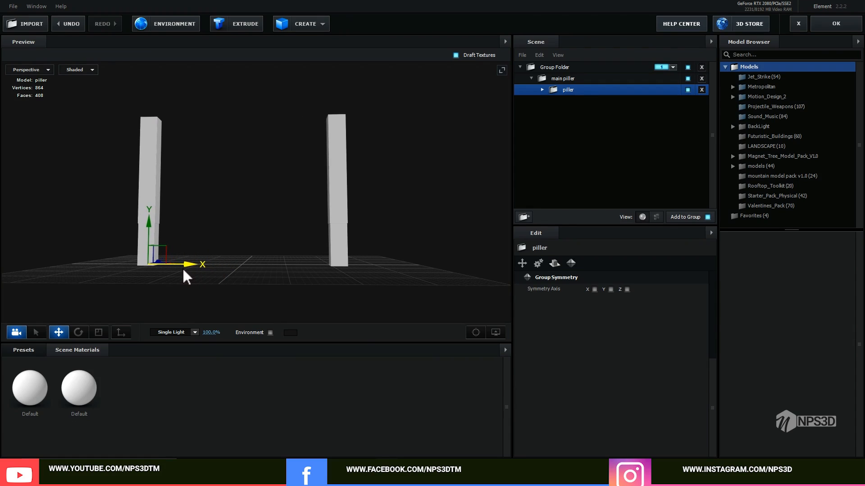
Create a plane model and move it out of the piller folders, directly under the top-level group folder.
left_click_drag(288, 246, 319, 250)
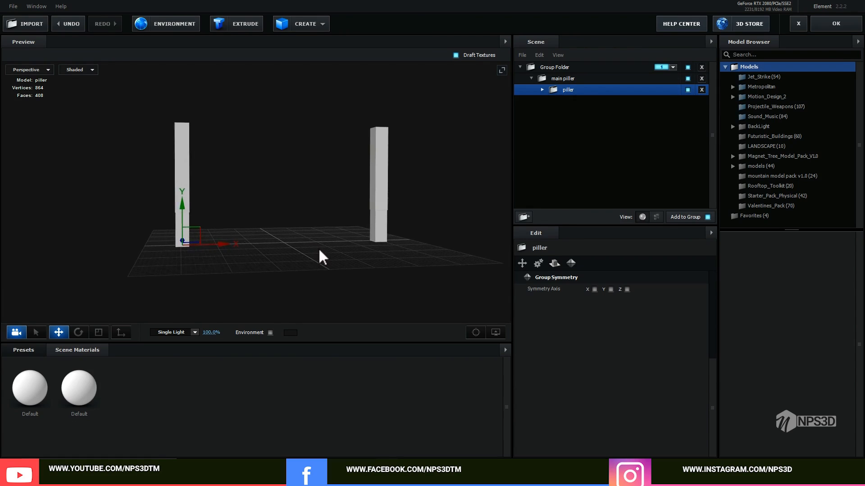
scroll(319, 250, "up", 3)
left_click(311, 25)
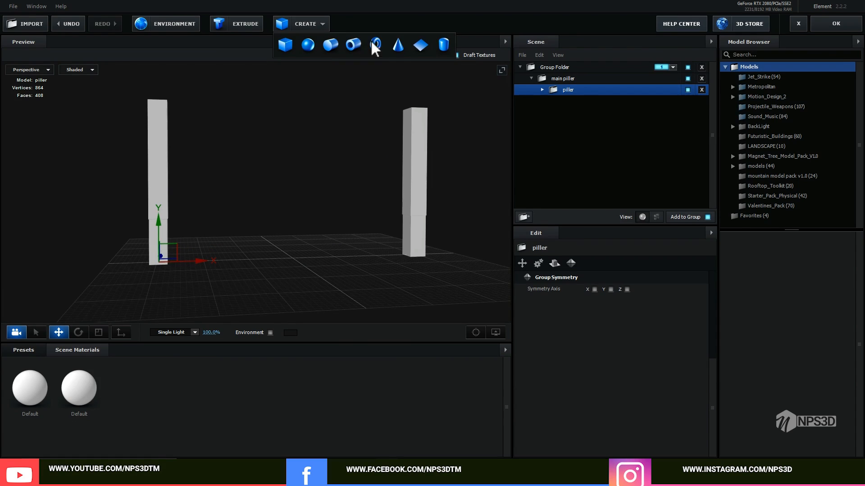
left_click(421, 45)
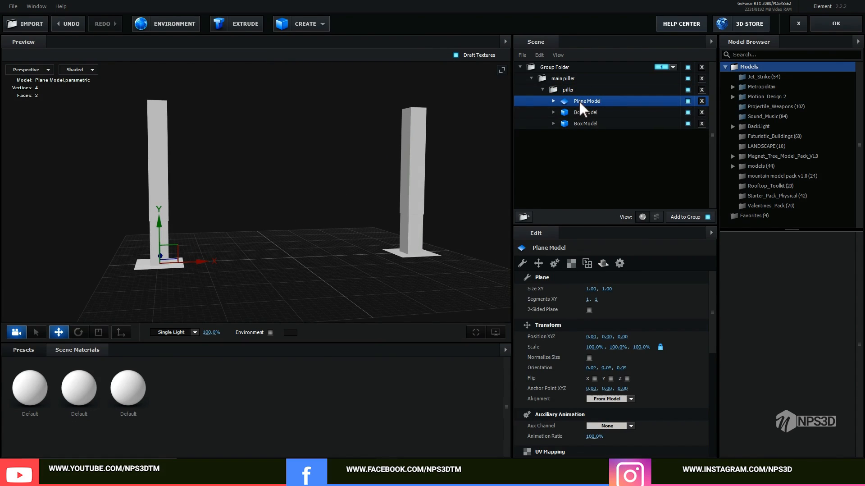
left_click_drag(580, 100, 569, 71)
Move the plane along X to about -0.06, between the pillars, and make it a 2-sided plane.
left_click_drag(204, 240, 326, 243)
left_click_drag(360, 291, 311, 221)
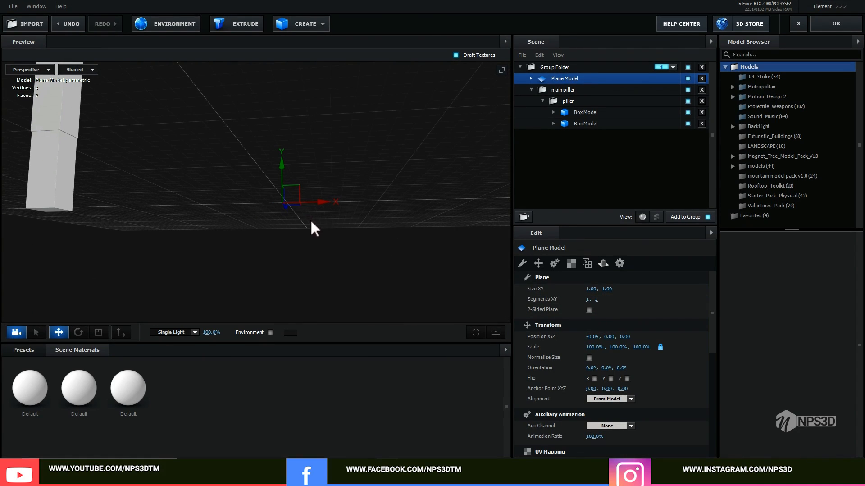
left_click(589, 309)
left_click_drag(303, 220, 285, 131)
scroll(316, 258, "down", 3)
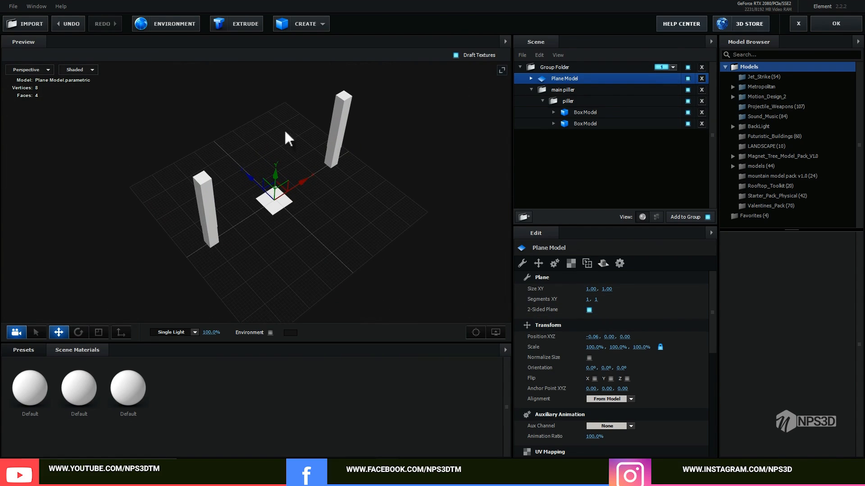
Try lengthening the ground plane with X sizes of 5 and 8.
left_click(591, 289)
type("5")
left_click(633, 302)
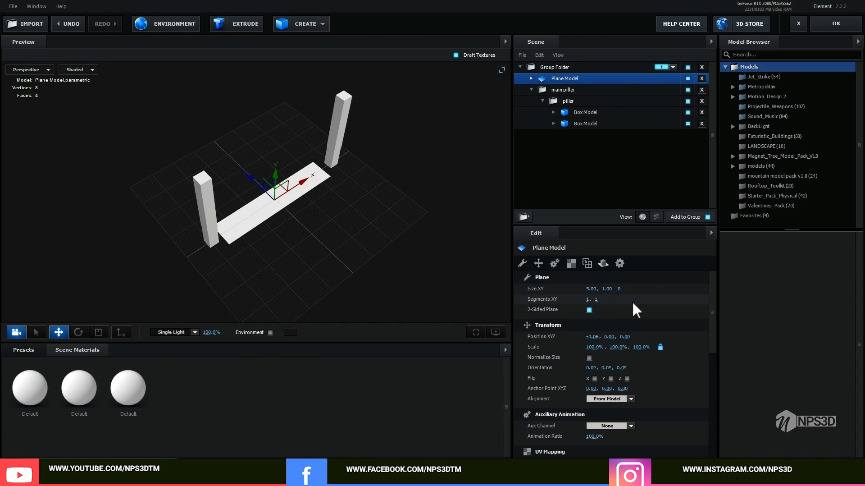
left_click(592, 289)
type("8")
left_click(643, 303)
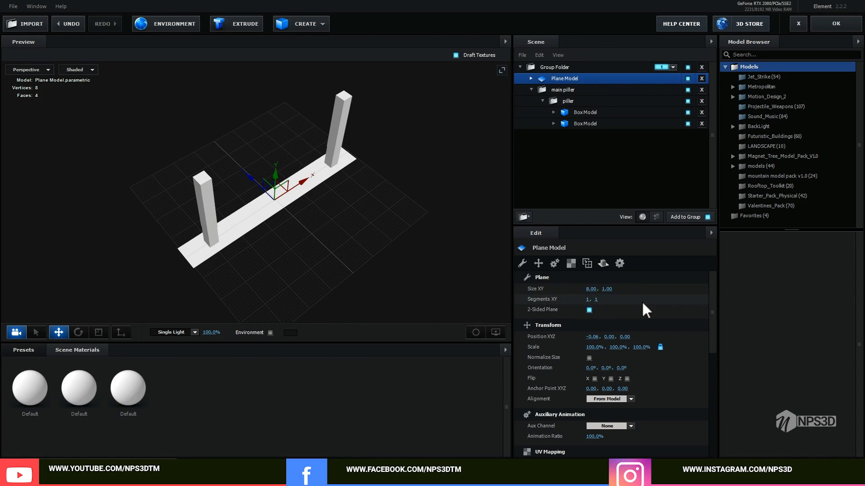
Set the ground plane's X size to 6.5 to fit the spacing of the two pillars.
left_click_drag(591, 289, 631, 302)
left_click(595, 289)
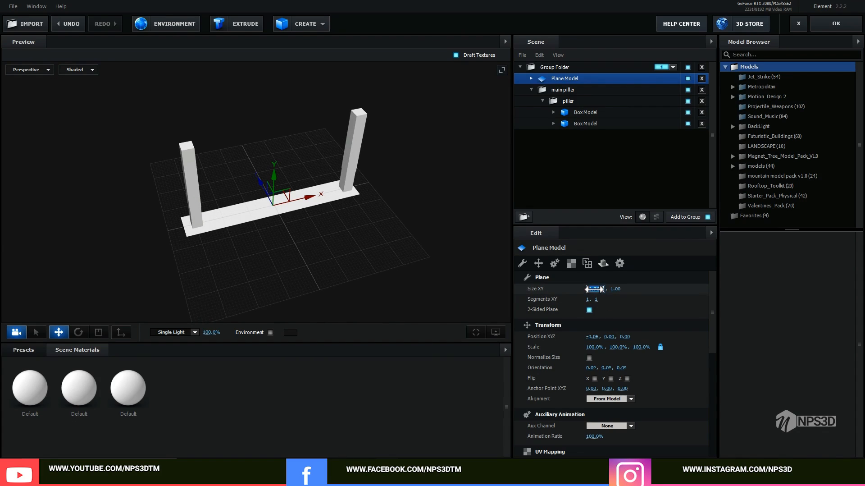
type("6.5")
key("Return")
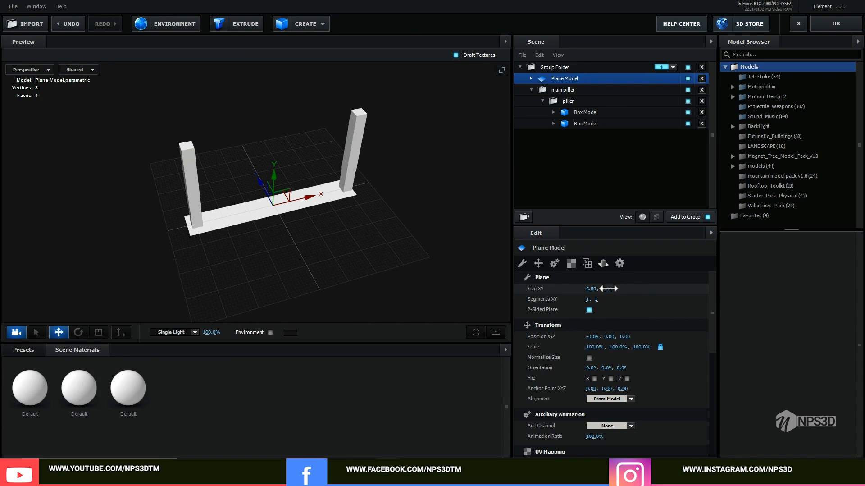
Set the ground plane's Y size to 7.
left_click_drag(608, 288, 860, 353)
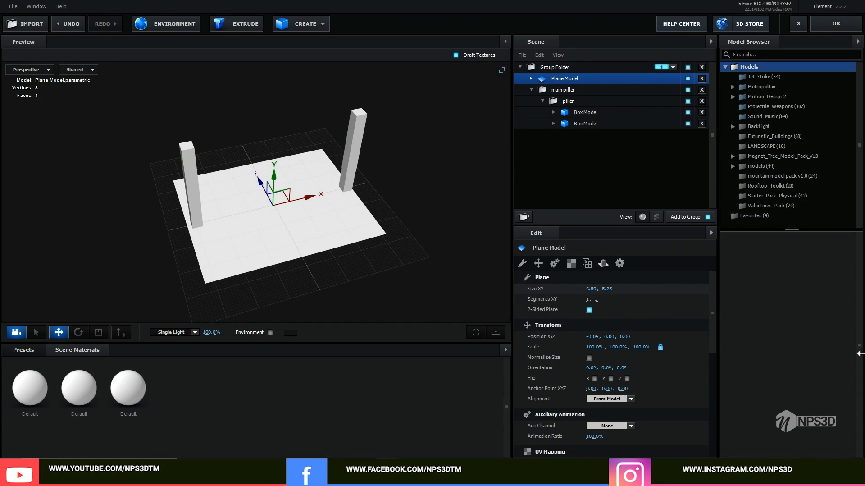
left_click_drag(607, 289, 698, 295)
left_click(607, 288)
type("7")
key("Return")
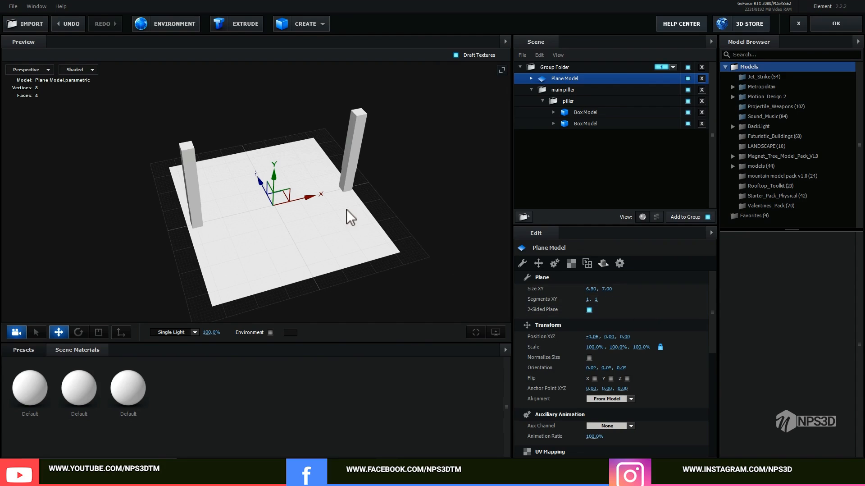
Examine the pillars and ground plane up close, and compare them with the station reference image in the photo viewer.
left_click_drag(346, 208, 369, 252)
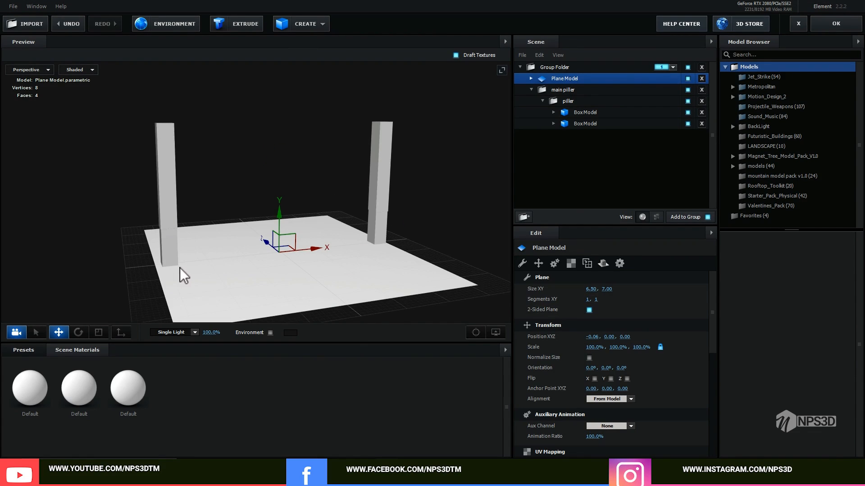
left_click_drag(180, 268, 165, 241)
scroll(219, 243, "up", 3)
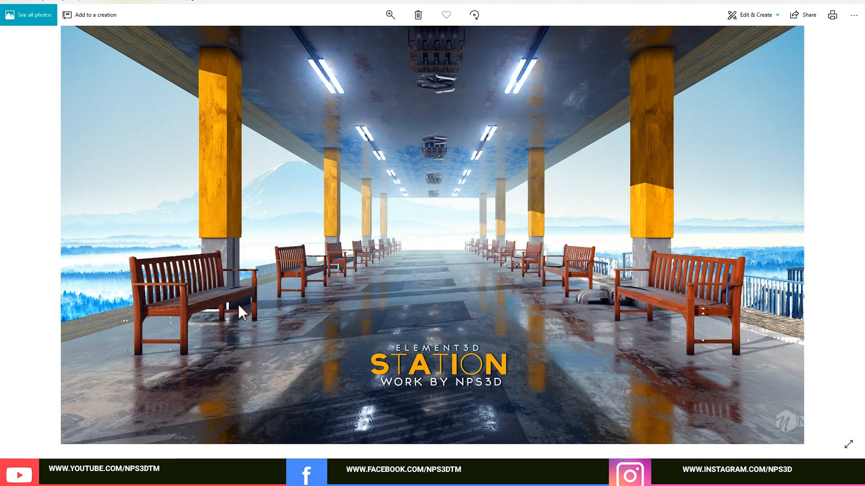
left_click_drag(575, 3, 503, 26)
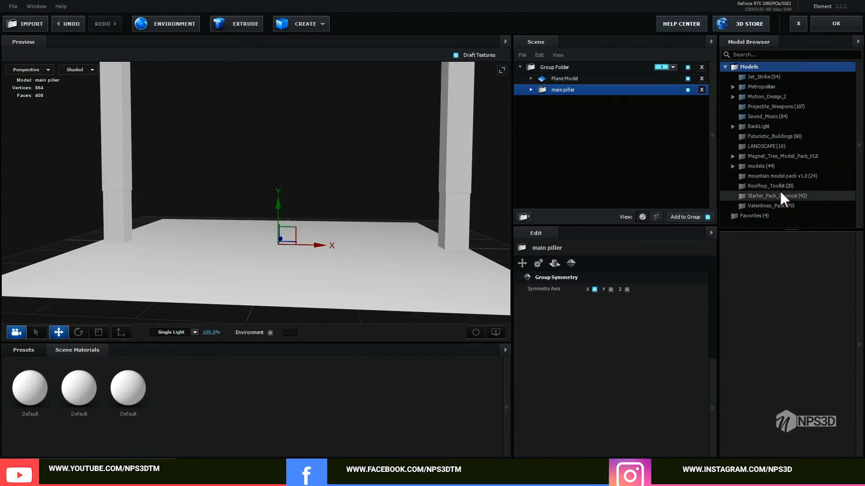
Add the Rooftop_AirDuct_03 model from Rooftop_Toolkit, with Normalize Size and Optimize Mesh enabled.
left_click(778, 185)
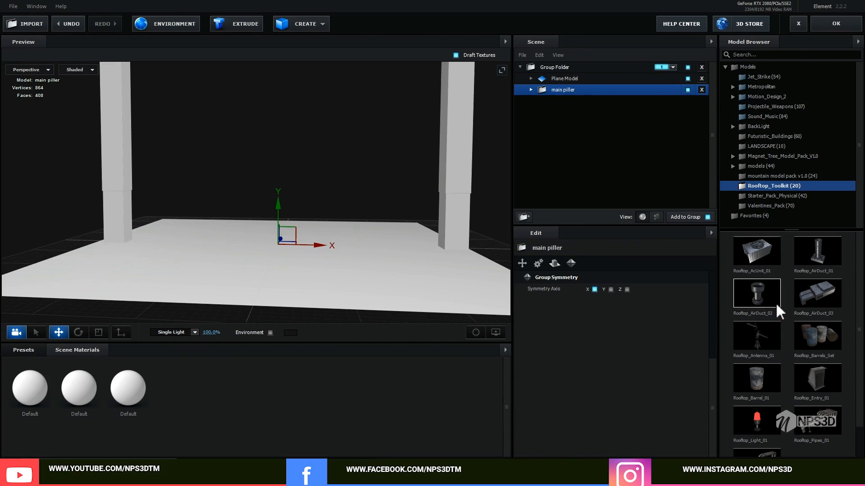
left_click_drag(402, 236, 383, 226)
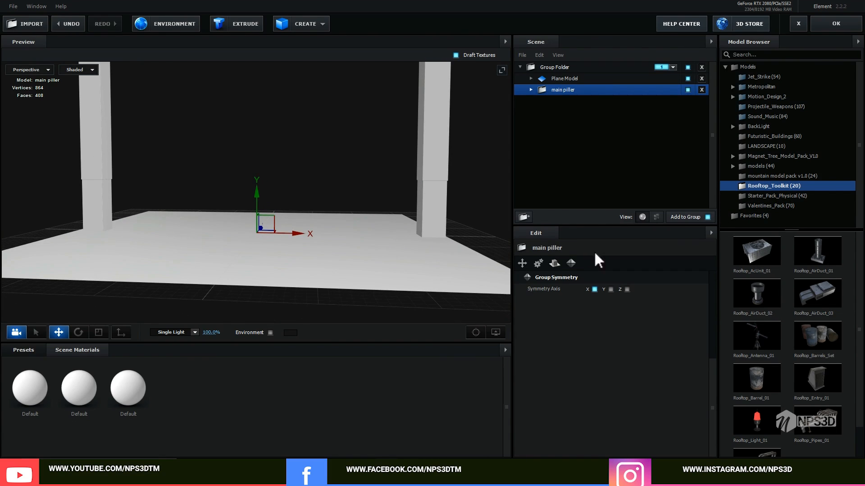
scroll(813, 364, "down", 2)
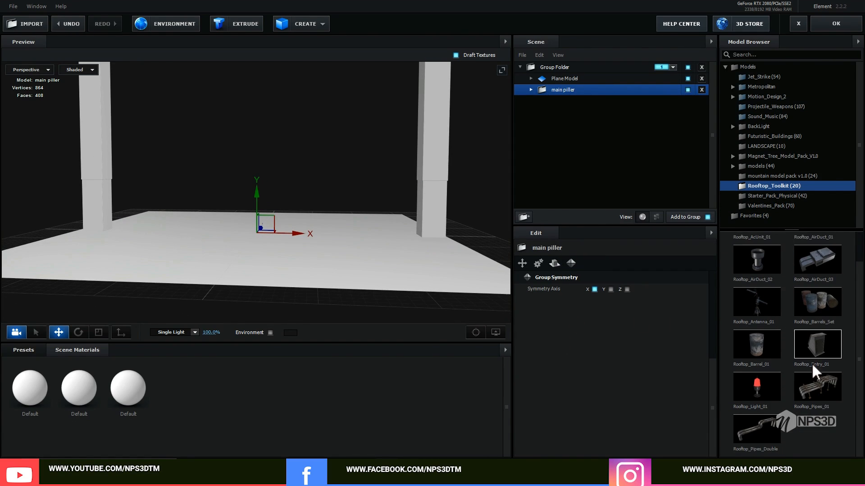
scroll(812, 364, "up", 1)
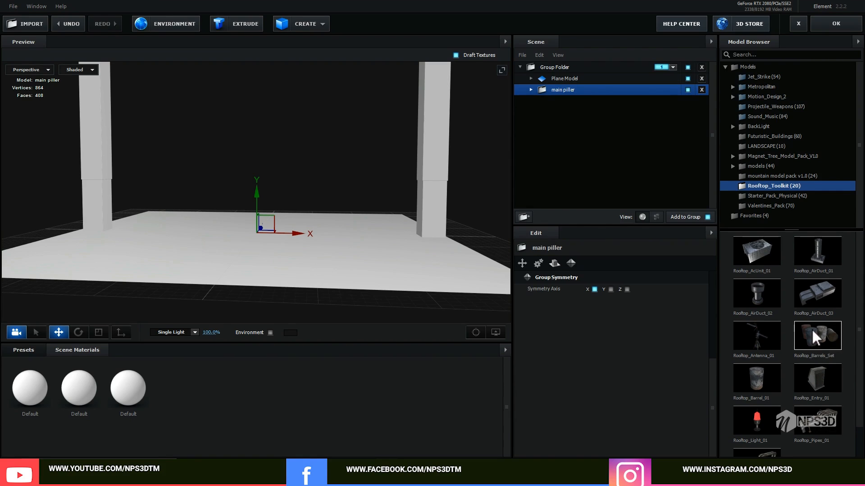
left_click(824, 290)
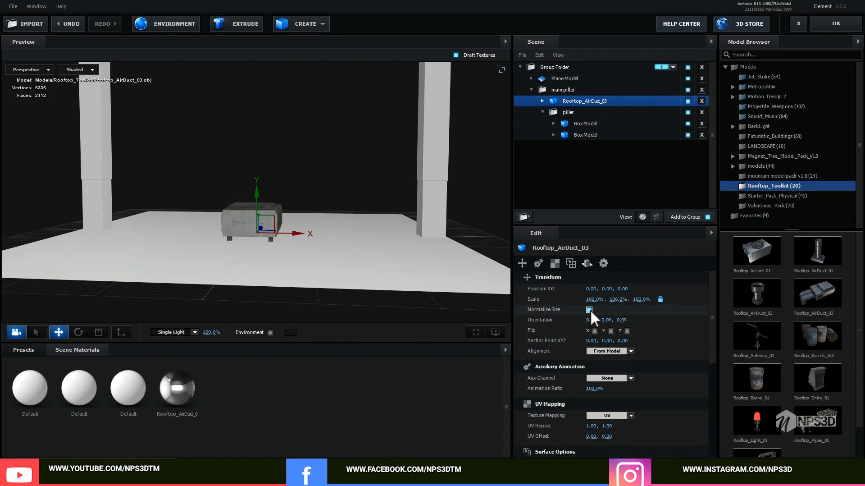
scroll(604, 410, "down", 3)
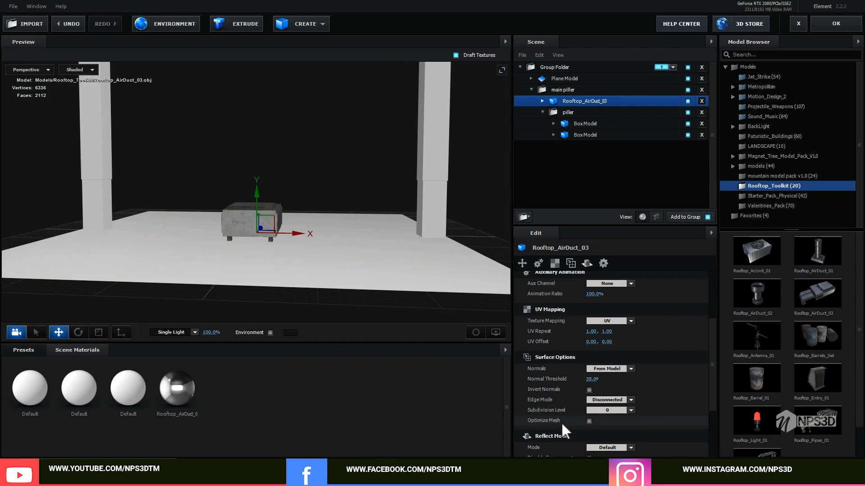
left_click(589, 420)
Rotate Rooftop_AirDuct_03 to 90° about Y and move it out of the main piller folder, directly under the top-level group folder.
left_click_drag(418, 188, 377, 223)
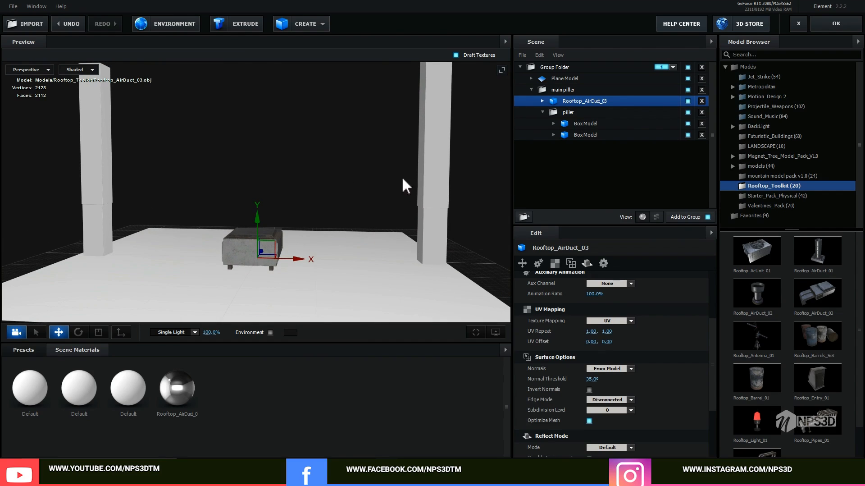
key("e")
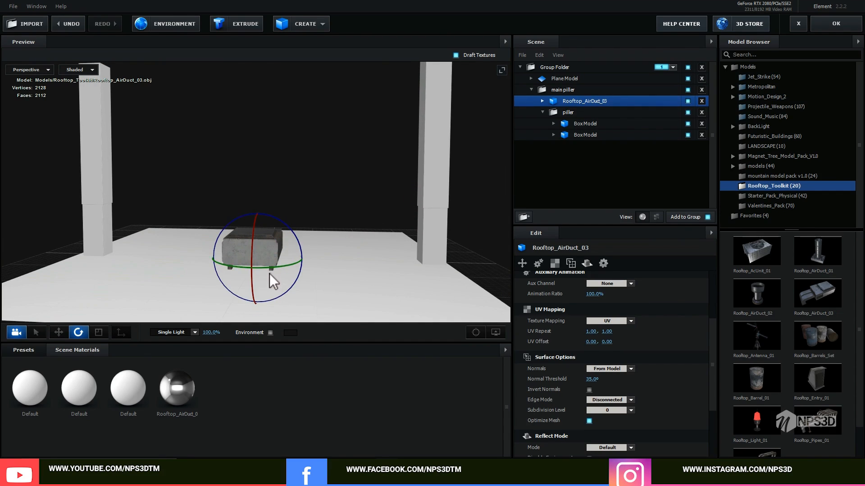
left_click_drag(268, 267, 359, 258)
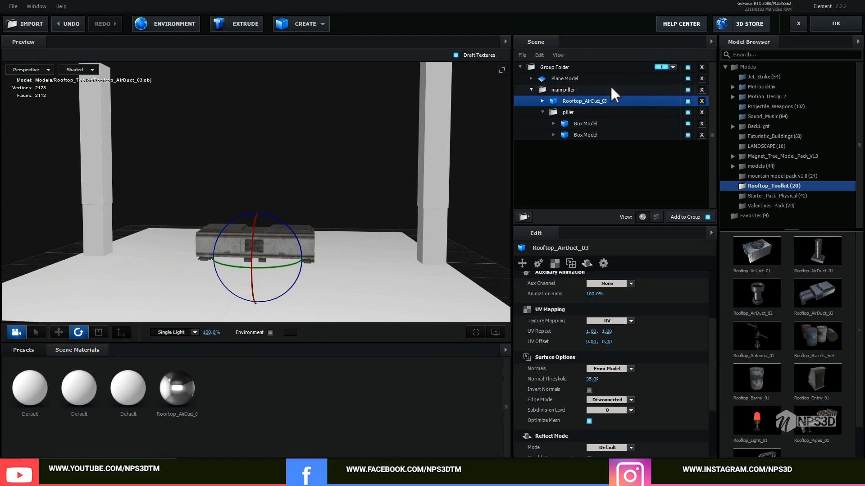
left_click_drag(583, 101, 583, 96)
left_click_drag(578, 85, 528, 89)
Move Rooftop_AirDuct_03 along positive X to about 2.43, near the pillar, and scale it down to 47%.
key("w")
left_click_drag(267, 252, 439, 265)
scroll(635, 338, "up", 1)
scroll(632, 332, "up", 2)
left_click_drag(592, 299, 553, 300)
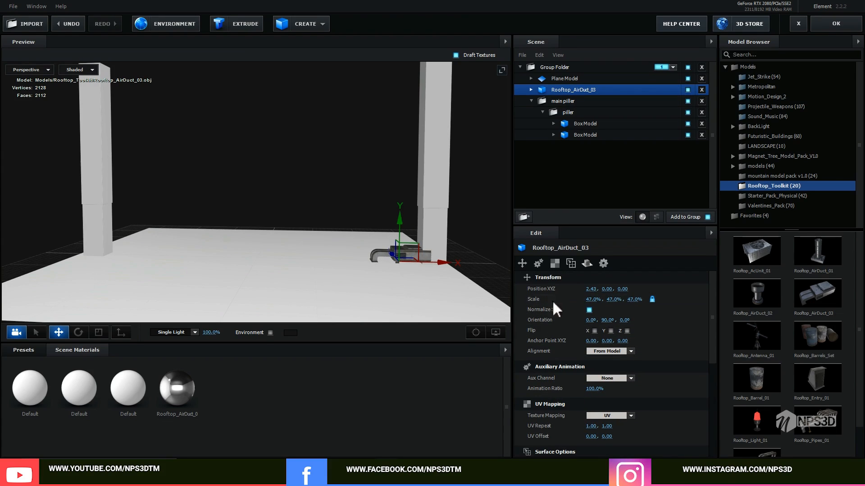
Position Rooftop_AirDuct_03 beside the pillar at about X 2.59, Z 0.53, and set its scale to 50%.
left_click_drag(441, 262, 431, 260)
left_click_drag(435, 293, 488, 384)
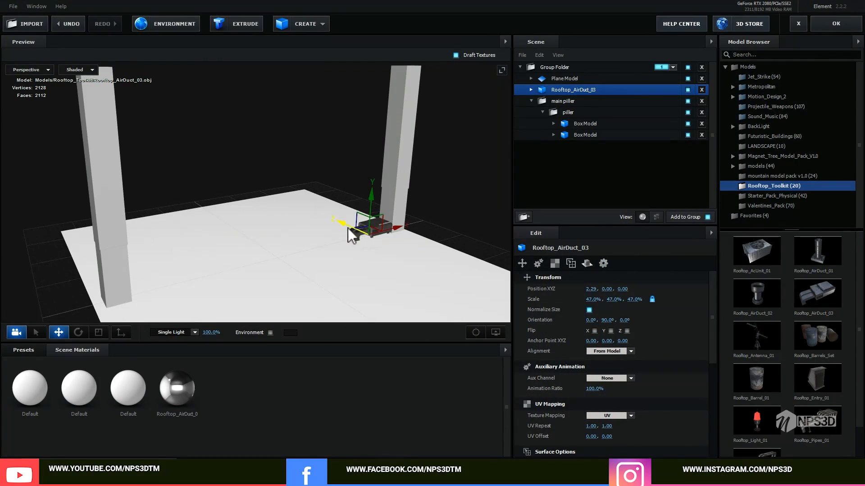
left_click_drag(383, 225, 355, 254)
left_click(594, 299)
type("50")
key("Return")
scroll(361, 253, "up", 5)
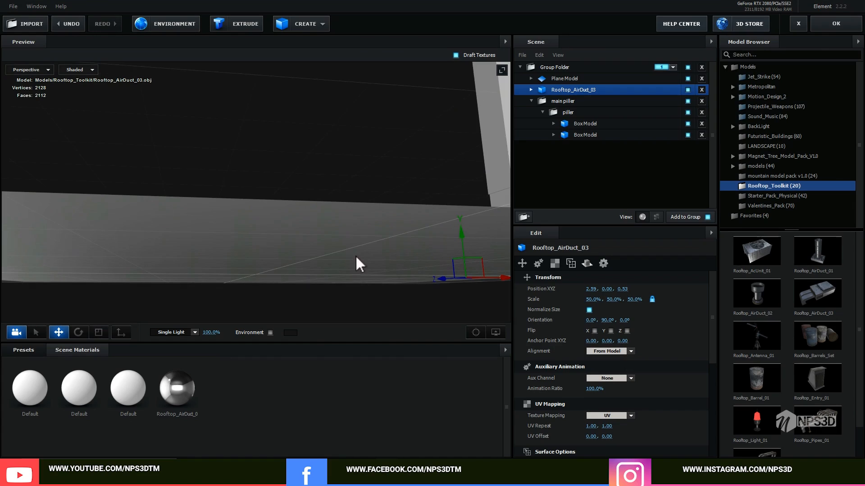
scroll(356, 254, "down", 5)
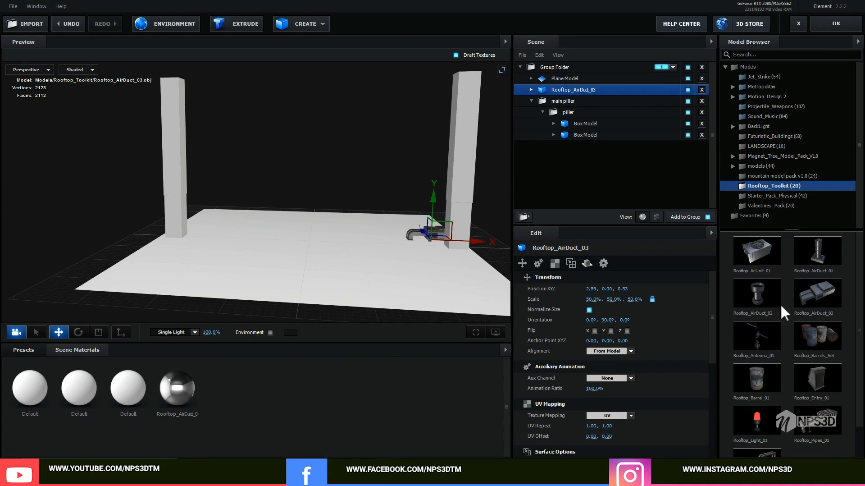
Add Rooftop_AirDuct_01 with Normalize Size enabled and 75% scale, and move it along negative X to the opposite pillar.
left_click(833, 251)
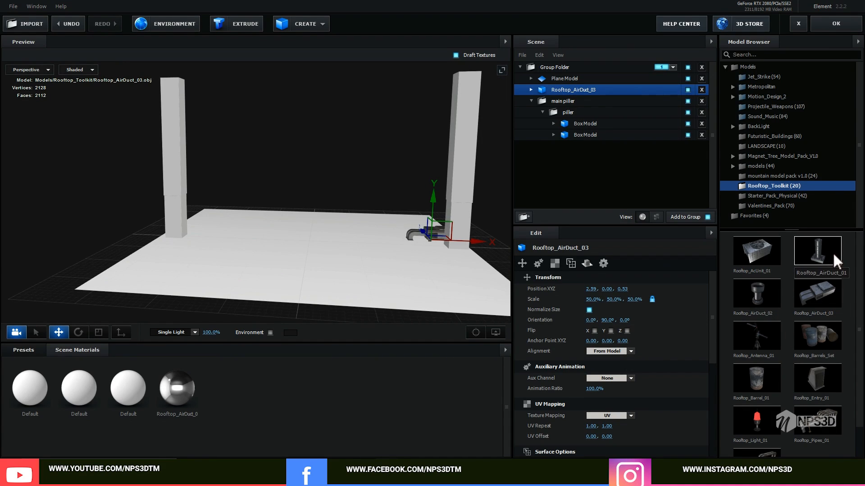
left_click(590, 309)
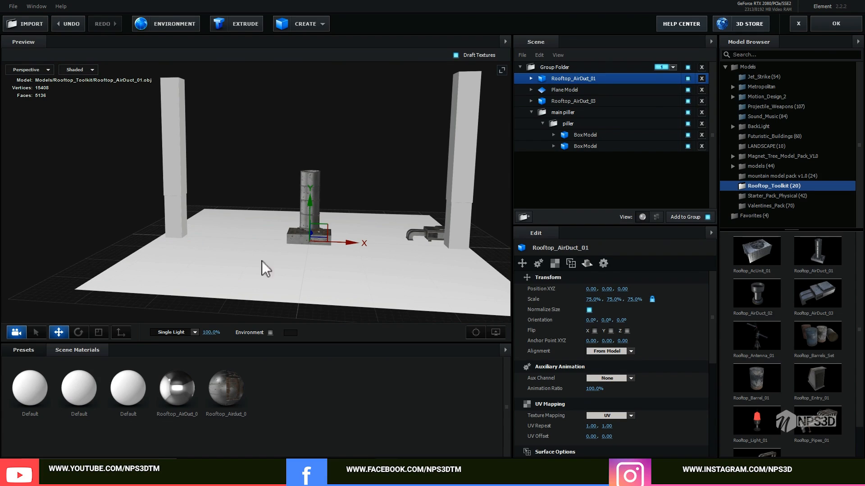
left_click_drag(351, 243, 115, 258)
Rotate Rooftop_AirDuct_01 to 270° about Y and shift it to about X -2.95 at the pillar's base.
key("e")
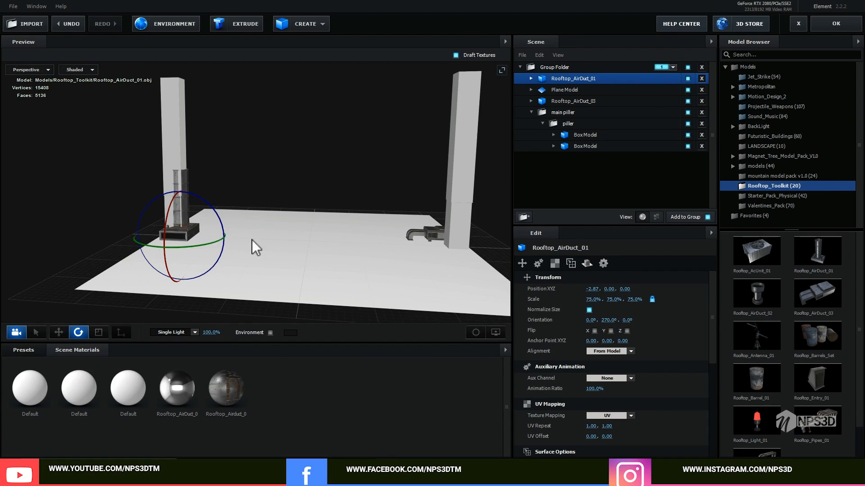
left_click_drag(252, 240, 230, 244)
key("w")
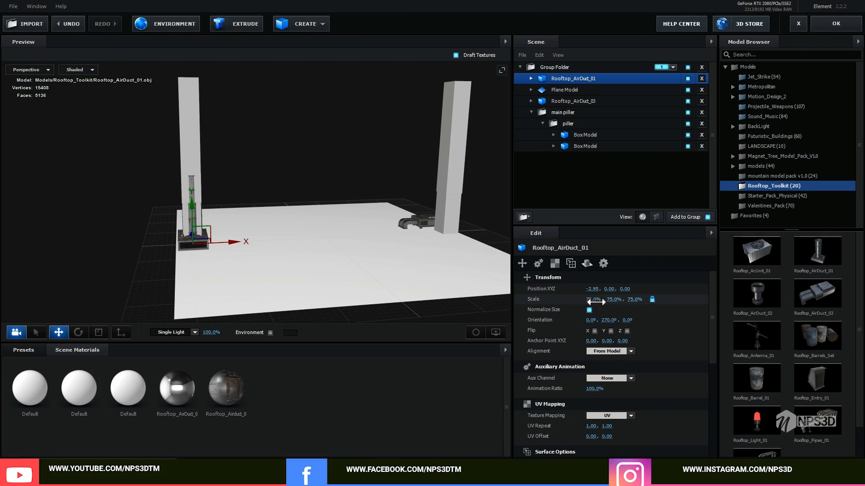
Scale Rooftop_AirDuct_01 down uniformly to about 54.5%.
left_click_drag(593, 300, 587, 302)
left_click_drag(352, 230, 414, 229)
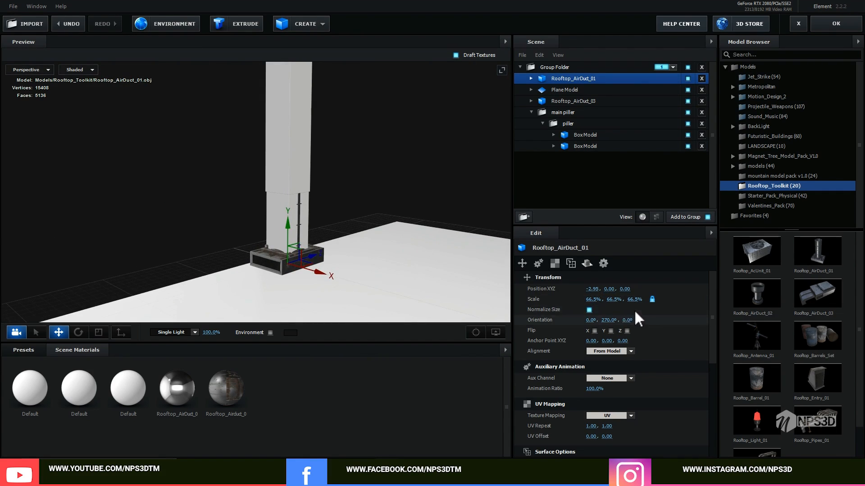
left_click_drag(600, 299, 587, 299)
left_click_drag(343, 235, 352, 259)
Apply a dark metal preset from the Pro_Shaders_2 Metal materials to the ground plane.
left_click(25, 350)
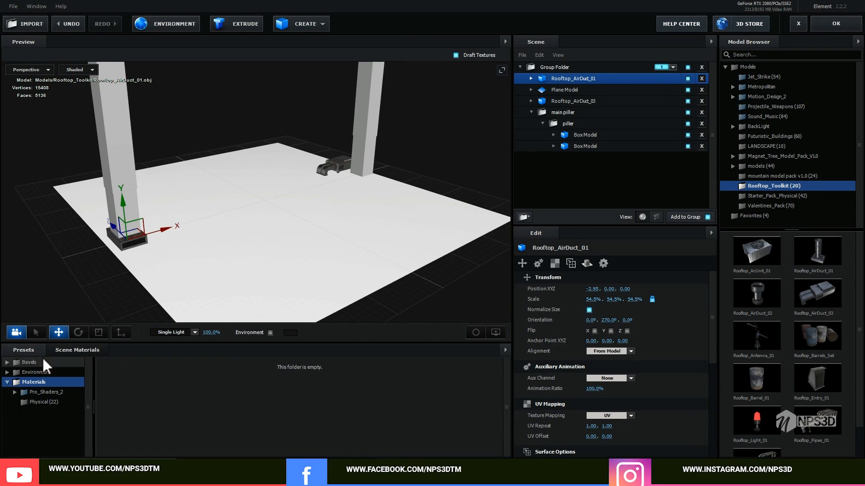
double_click(50, 392)
left_click(48, 441)
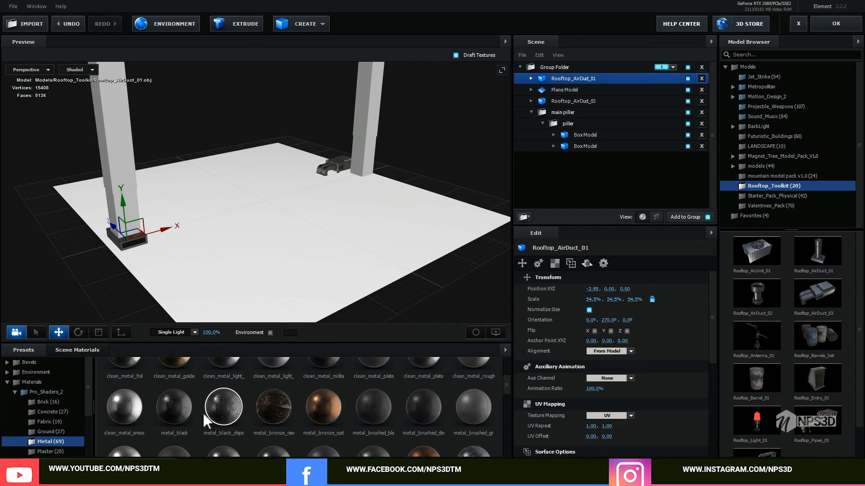
left_click_drag(205, 410, 271, 267)
Hide the preview grid and change the ground plane's material to the metal_chrome_dirt preset.
left_click(496, 332)
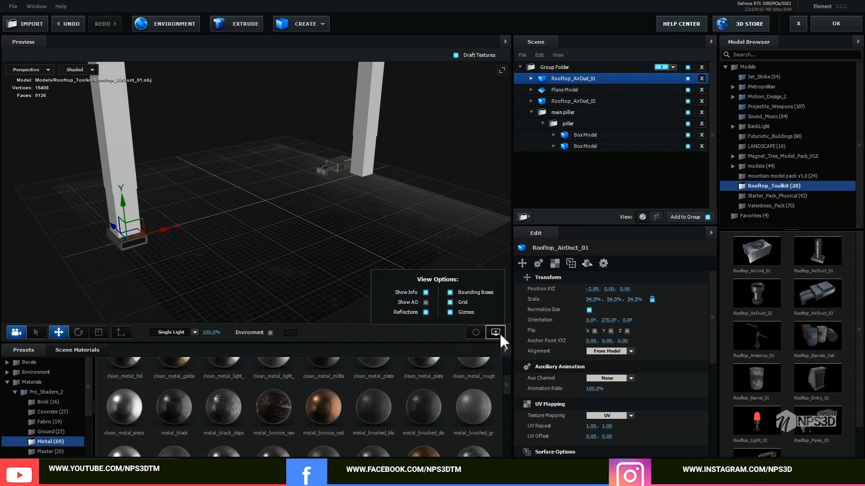
left_click(449, 301)
left_click_drag(275, 191, 236, 269)
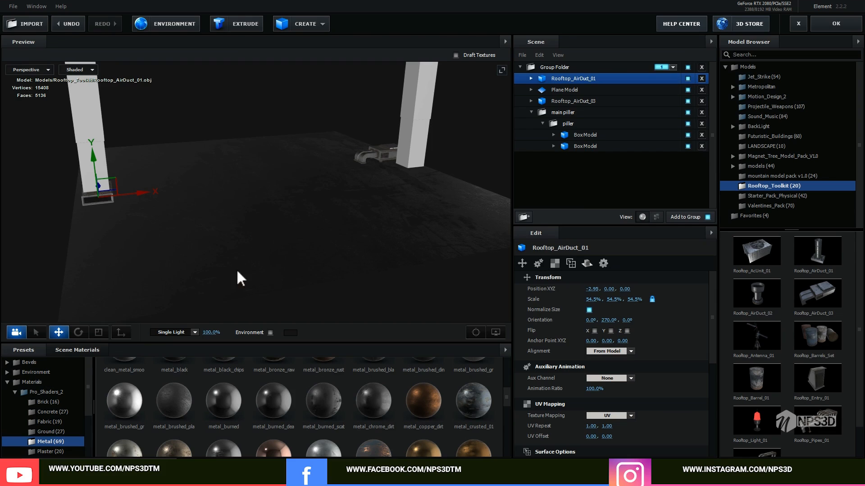
Remove all unused materials from the scene materials.
left_click(92, 351)
left_click(506, 351)
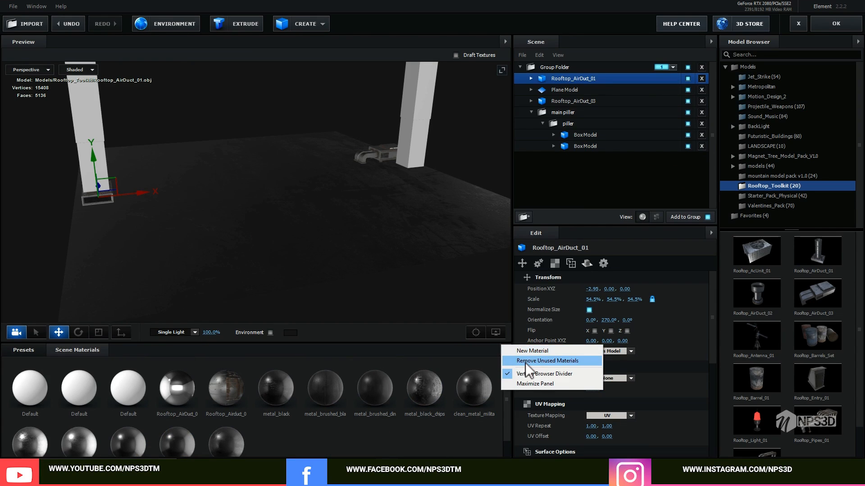
left_click(525, 360)
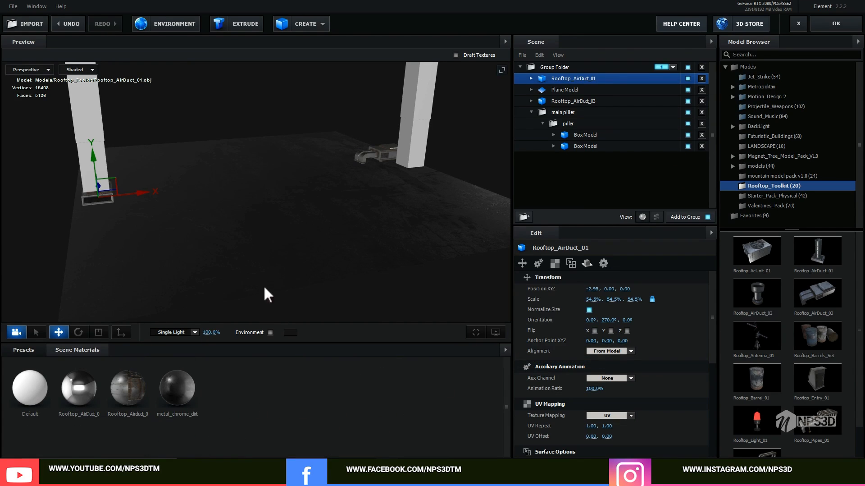
left_click_drag(263, 285, 220, 221)
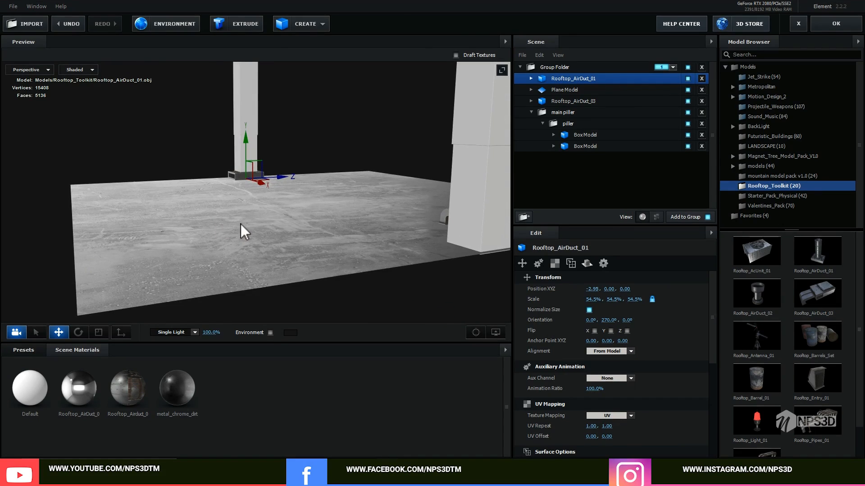
scroll(235, 236, "up", 3)
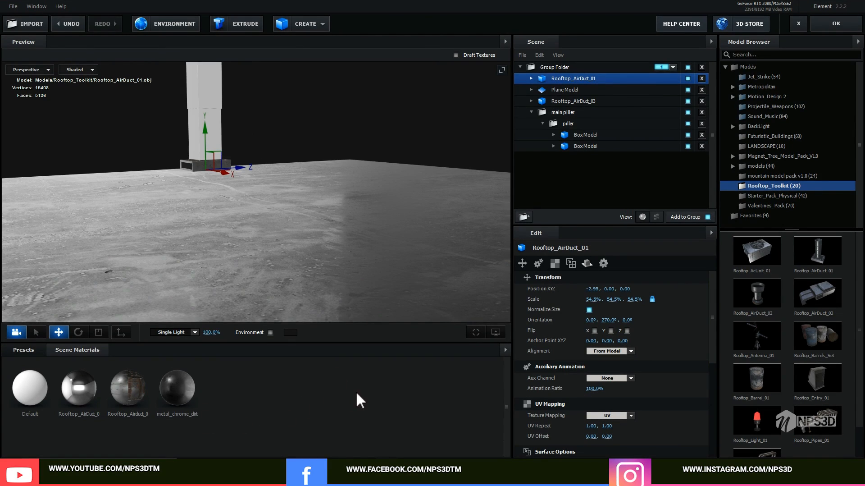
Lower the glossiness texture amount of the ground plane's metal_chrome_dirty material to 63%.
scroll(285, 209, "down", 1)
left_click_drag(284, 210, 292, 178)
left_click(169, 396)
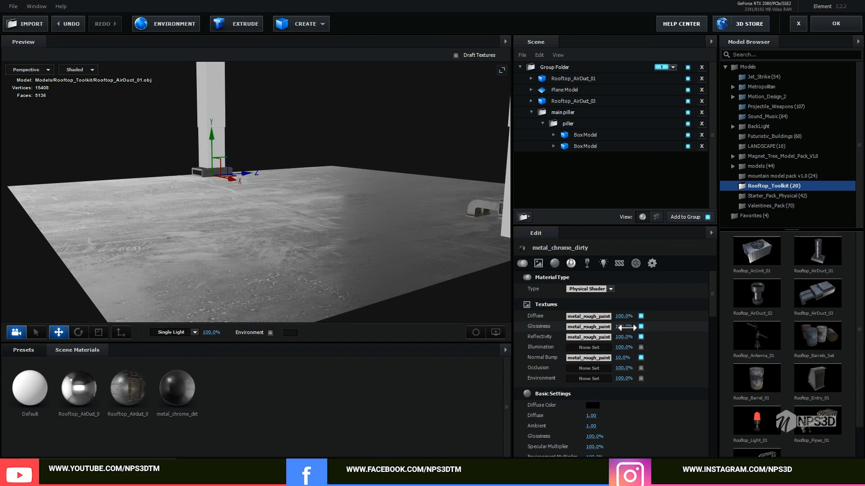
left_click_drag(626, 327, 608, 327)
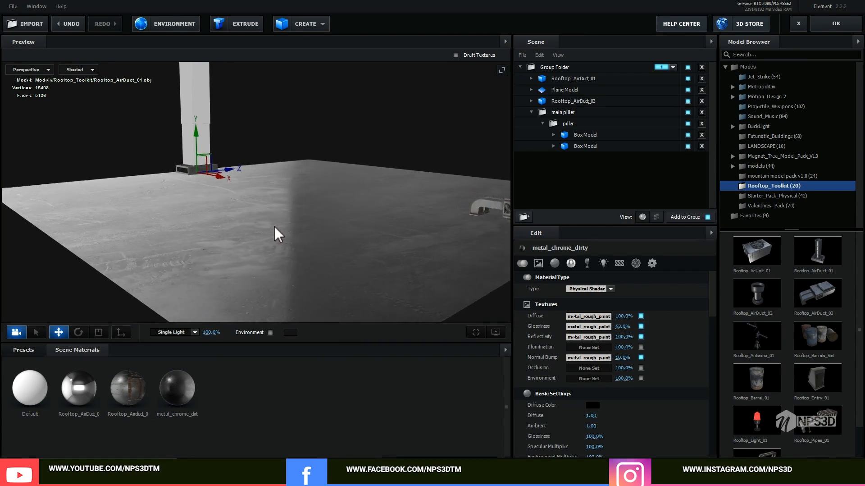
scroll(287, 226, "up", 3)
left_click_drag(442, 296, 412, 280)
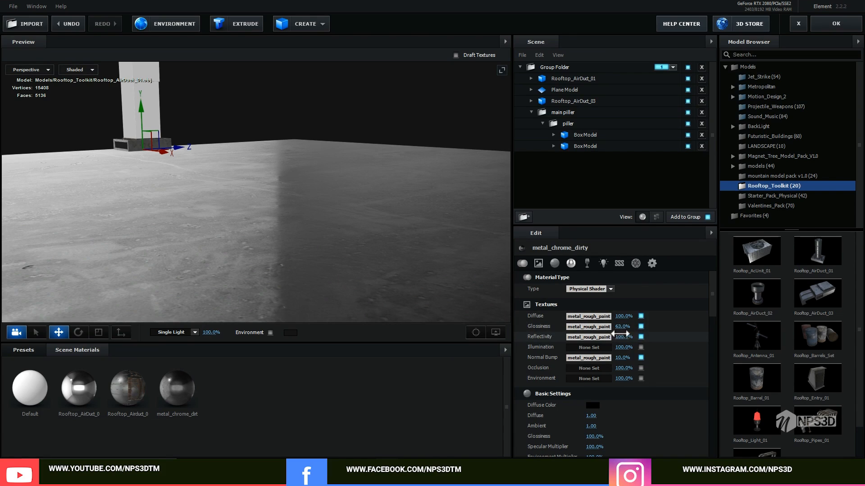
Set the metal_chrome_dirty glossiness texture amount to 61% and its input levels to 0.26, 0.11 and 0.64.
mouse_move(625, 328)
left_mouse_down()
mouse_move(587, 329)
mouse_move(610, 325)
left_mouse_up()
left_click(608, 326)
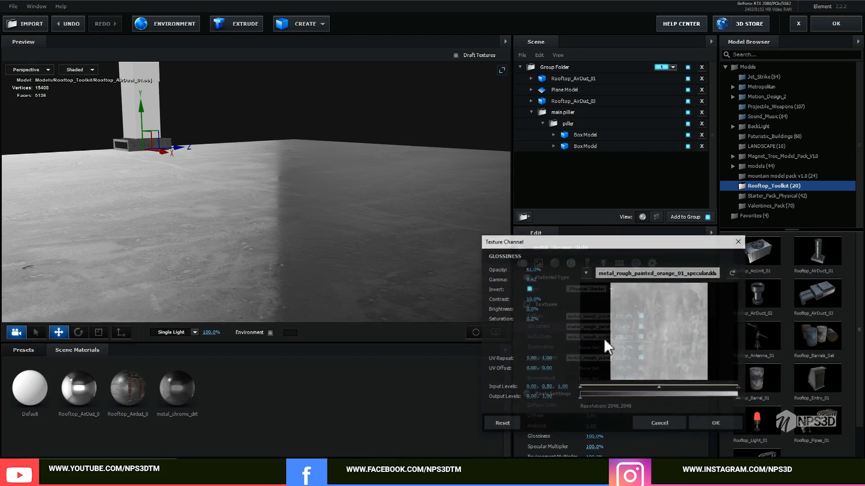
left_click_drag(660, 387, 634, 391)
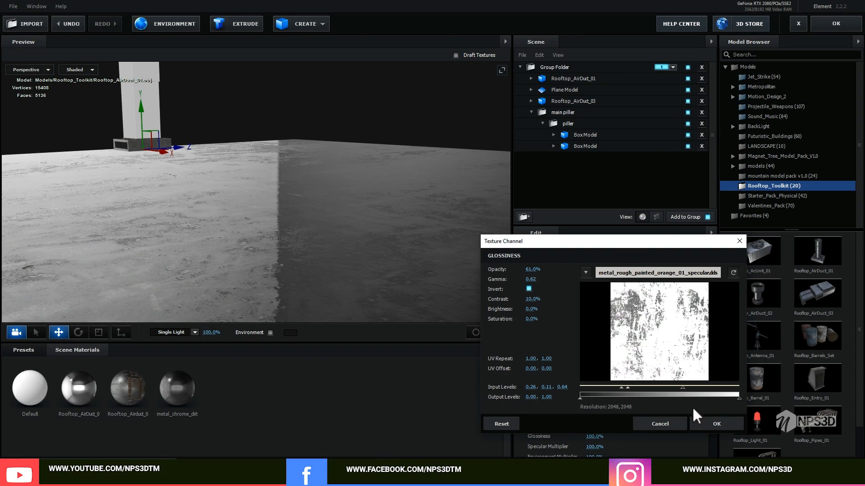
left_click(713, 423)
left_click_drag(319, 255, 289, 242)
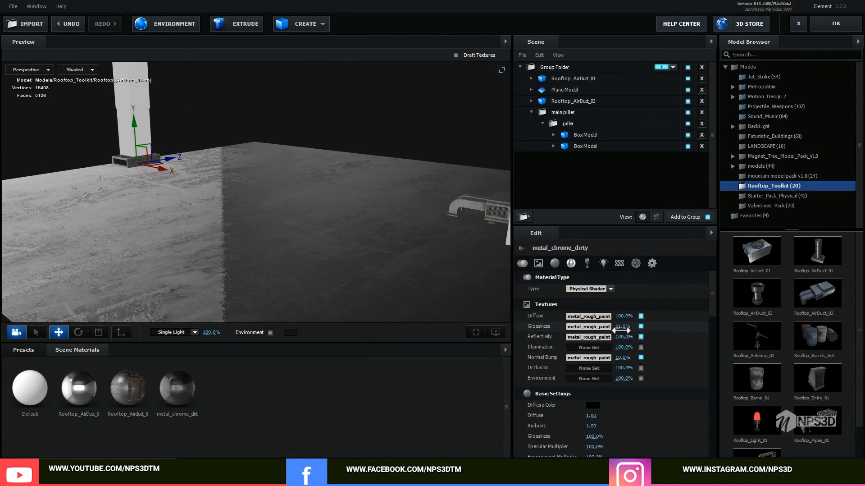
Set the ground material's basic glossiness to 87% and its glossiness texture amount to 100%.
scroll(614, 377, "down", 1)
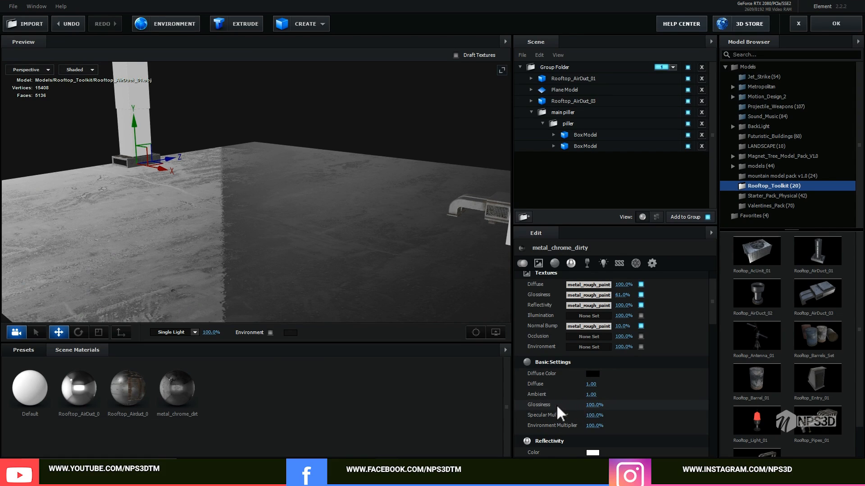
left_click_drag(599, 407, 594, 407)
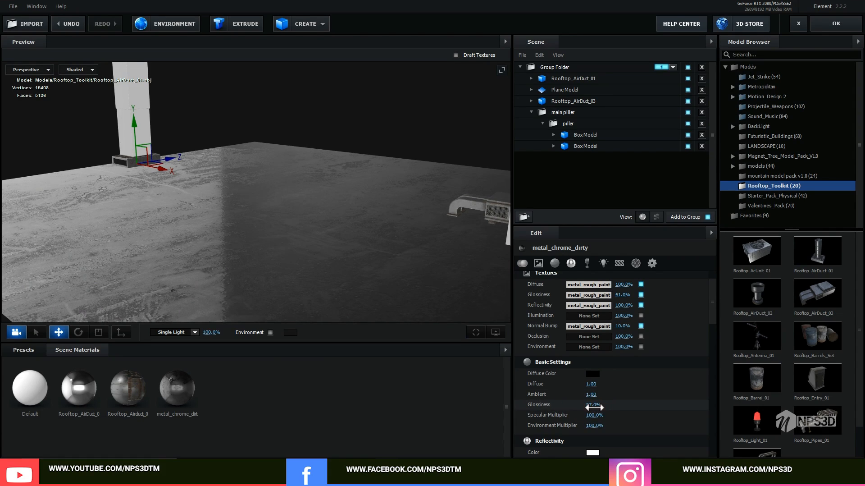
left_click_drag(328, 258, 393, 285)
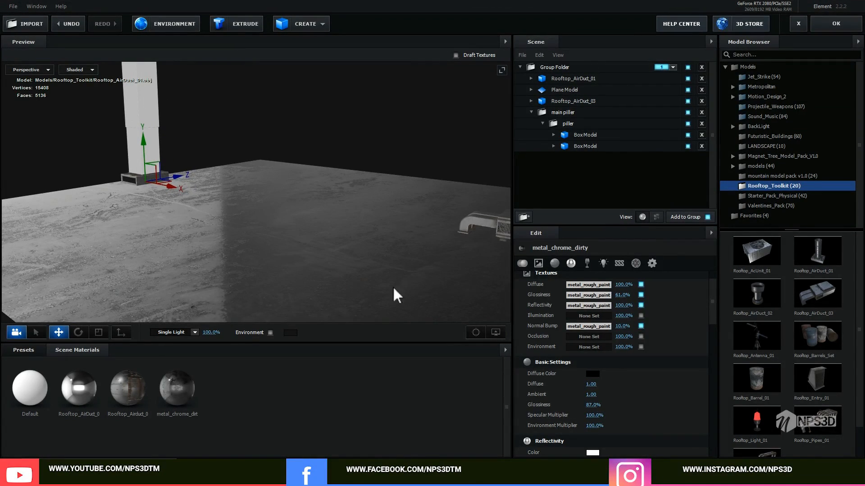
left_click_drag(619, 296, 637, 292)
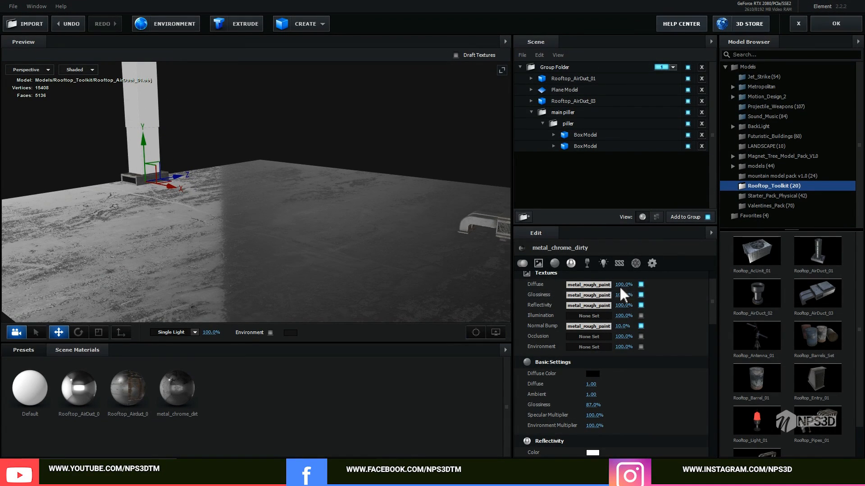
left_click_drag(275, 212, 297, 240)
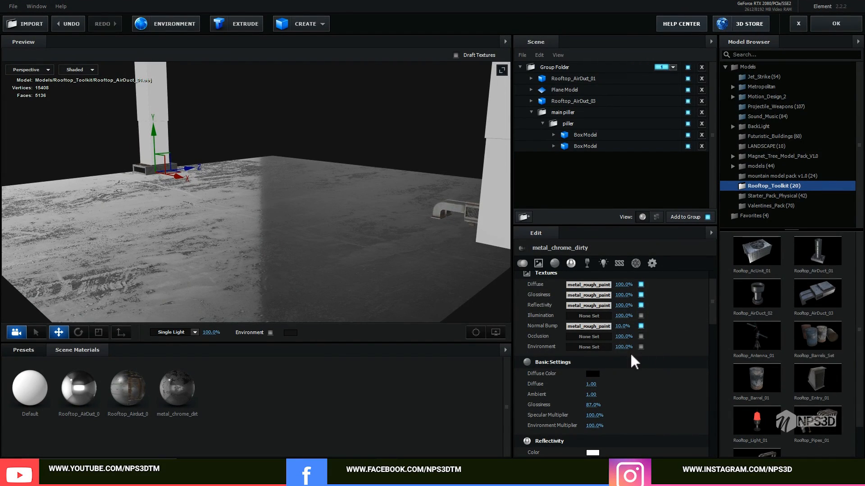
Soften the ground material's glossiness texture by setting its input levels to 0.18, 0.33 and 0.64.
left_click(589, 294)
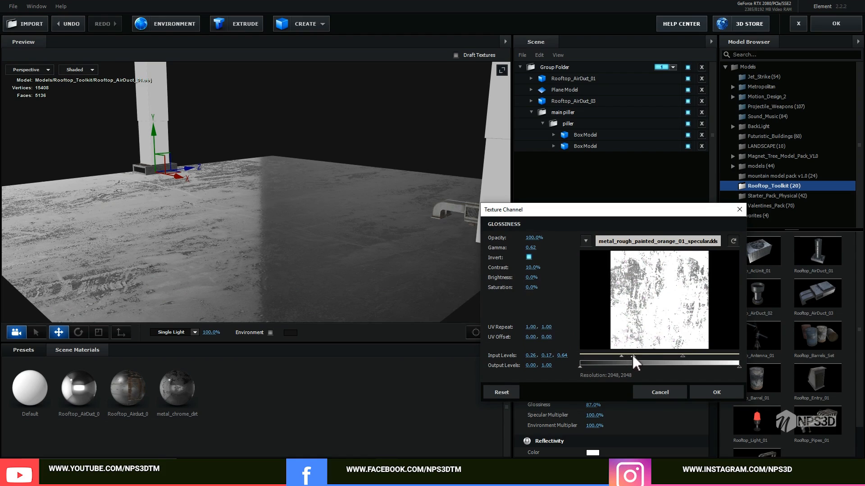
left_click_drag(624, 354, 612, 353)
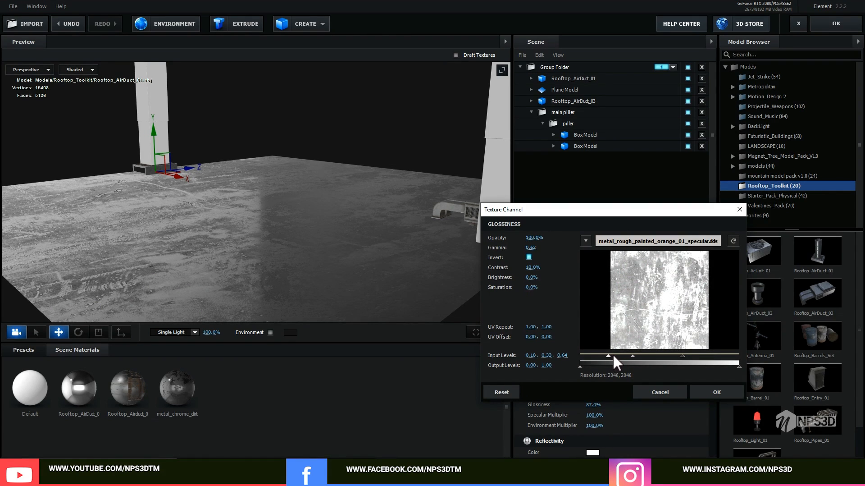
left_click(706, 391)
left_click_drag(323, 251, 216, 225)
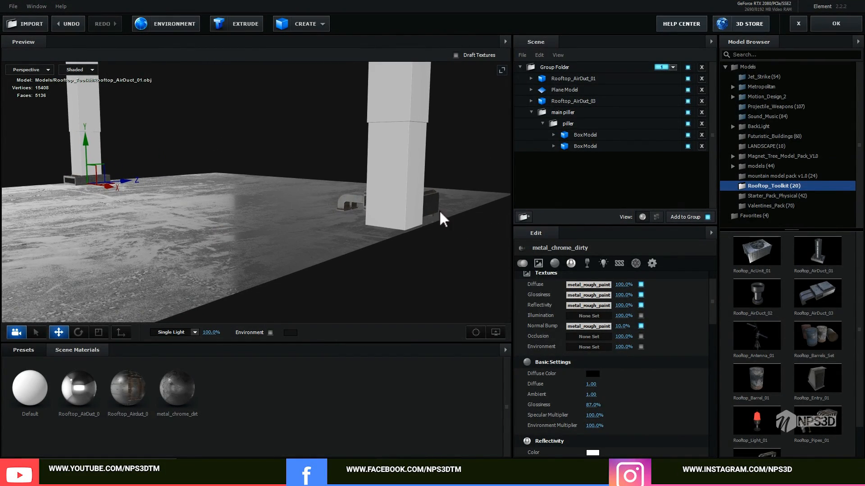
left_click_drag(439, 210, 311, 259)
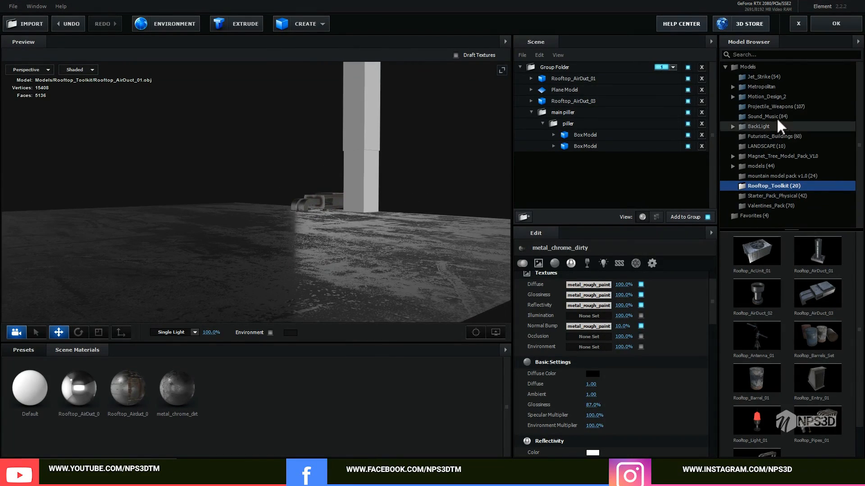
Set the reflect mode of the Plane Model to Mirror Surface.
left_click(566, 90)
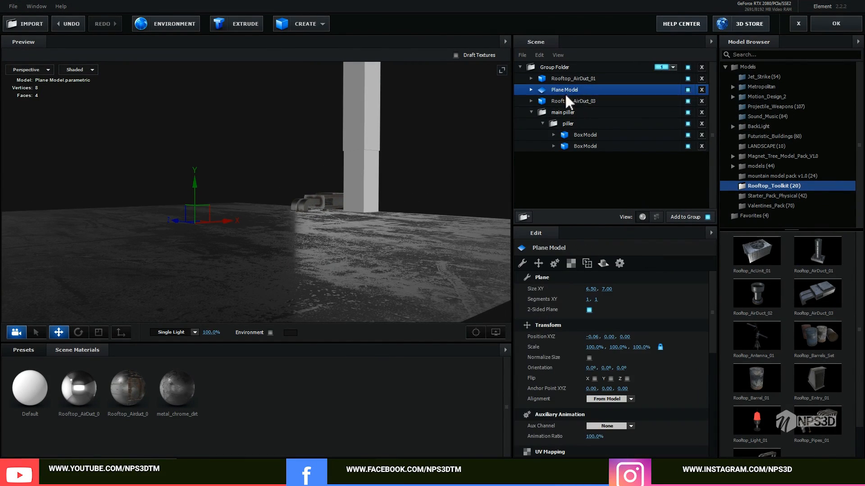
left_click(604, 263)
left_click(615, 288)
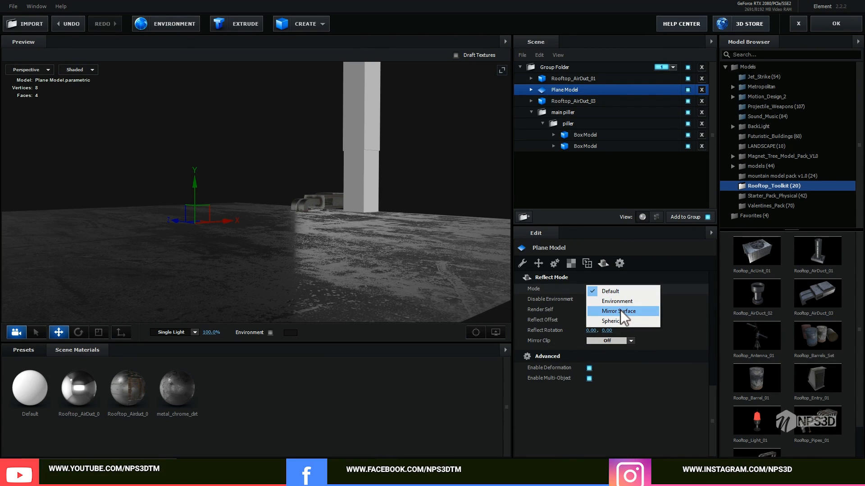
left_click(620, 310)
left_click_drag(424, 249, 287, 291)
Change the preview's environment background colour to a mid grey.
left_click(289, 333)
left_click_drag(221, 336, 199, 343)
left_click(361, 397)
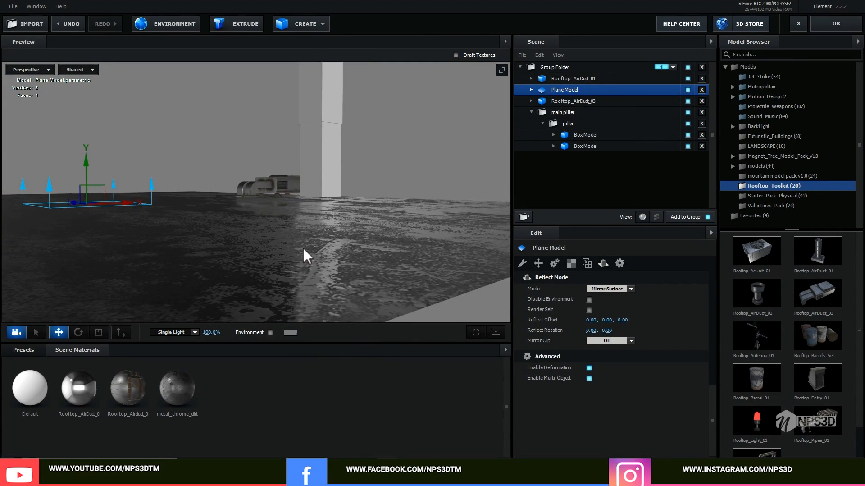
left_click_drag(303, 246, 393, 156)
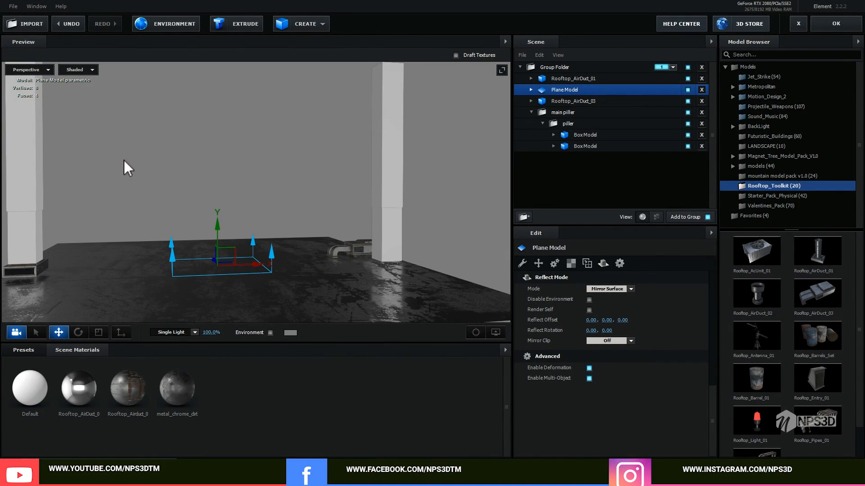
left_click_drag(123, 159, 229, 180)
Apply the Pro_Shaders_2 concrete presets concrete_smooth_grunge to the pillars' upper box and concrete_wall_dist to their lower box.
left_click(20, 351)
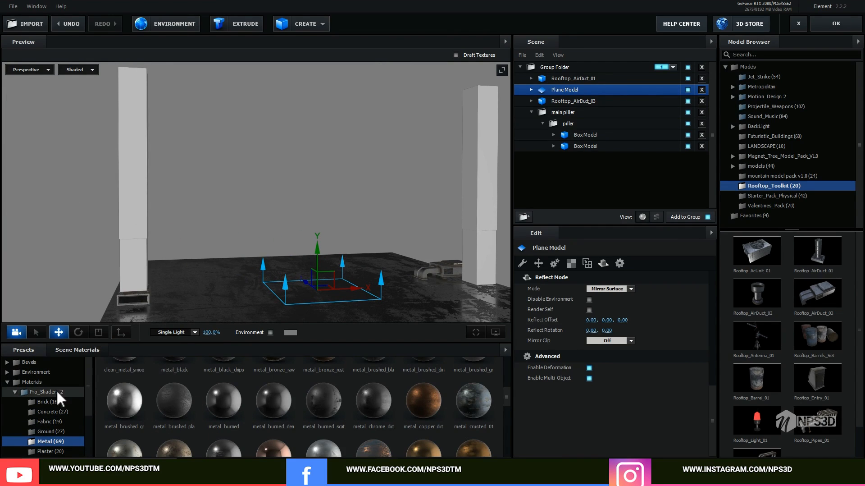
left_click(57, 410)
scroll(201, 399, "down", 3)
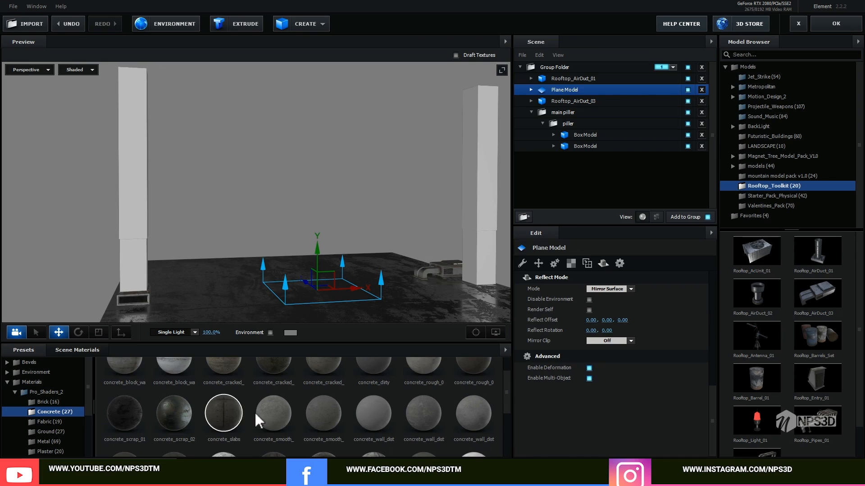
left_click_drag(285, 420, 145, 196)
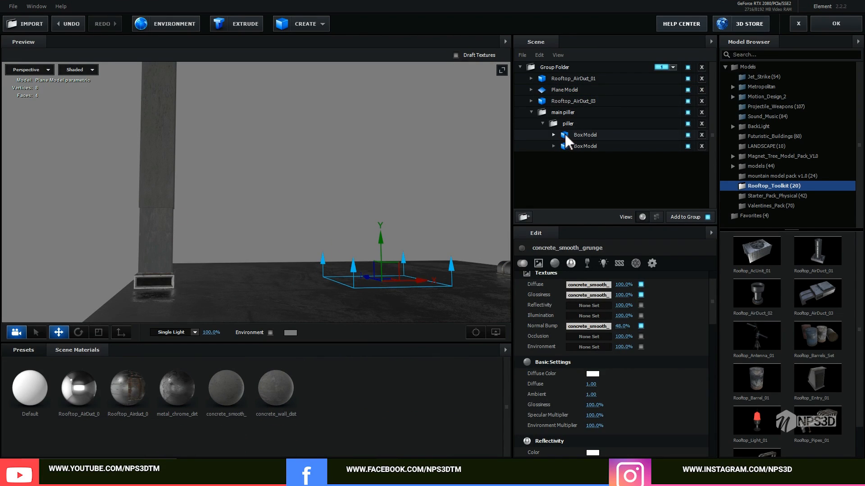
Set the upper pillar box's texture mapping to Box (Preserve Aspect) with a UV repeat of 2.00, 2.00.
left_click(564, 132)
left_click_drag(352, 147, 299, 162)
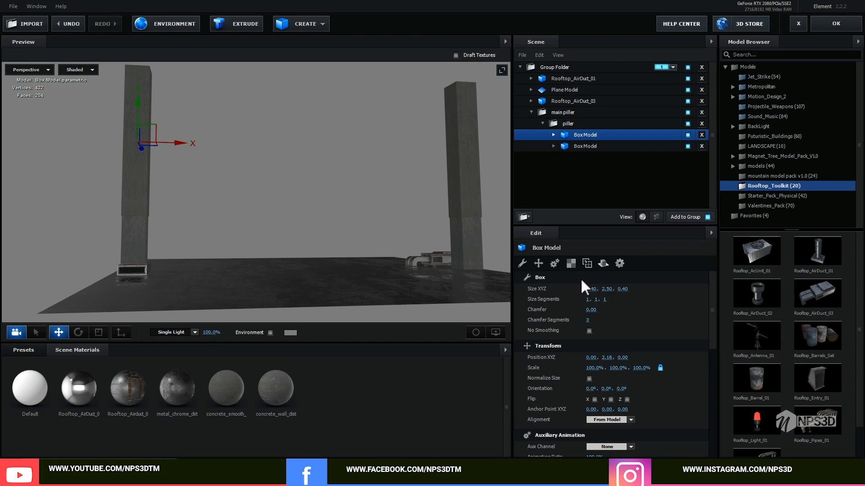
left_click(572, 263)
left_click(604, 288)
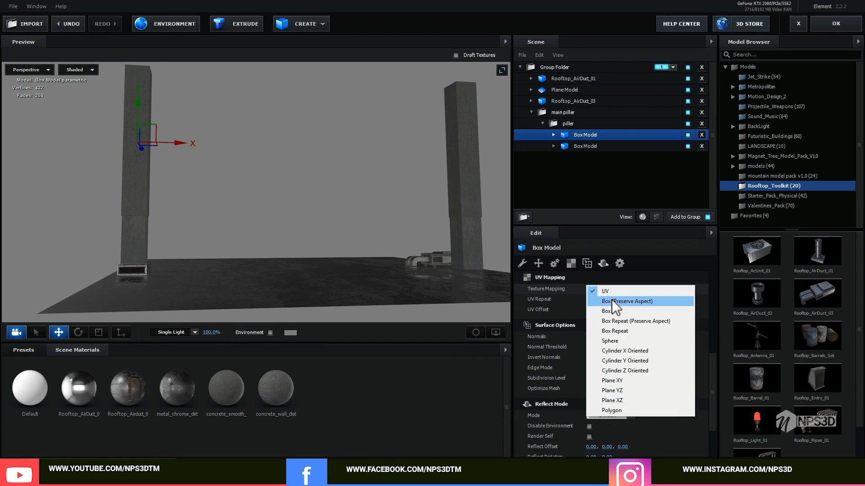
left_click(615, 299)
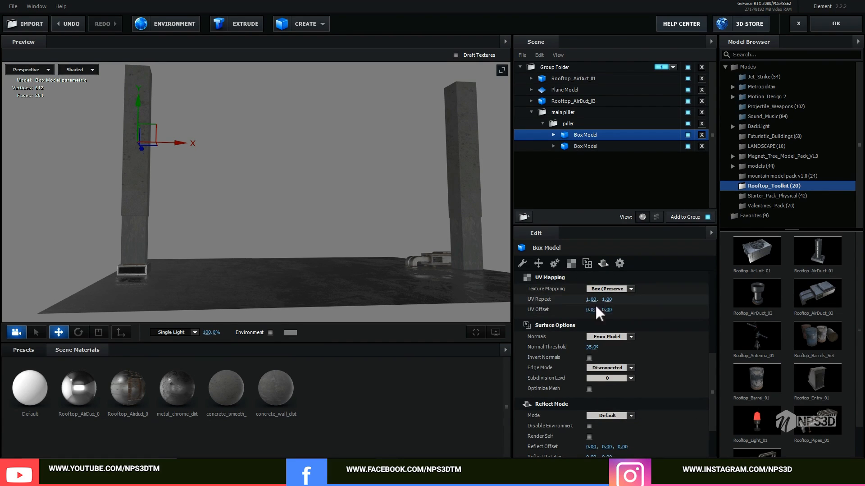
left_click(607, 299)
type("2")
key("Return")
Give the lower pillar box Box (Preserve Aspect) texture mapping with a UV repeat of 2.00, 2.00.
left_click_drag(209, 169, 295, 215)
scroll(295, 215, "up", 3)
left_click(585, 146)
left_click(603, 289)
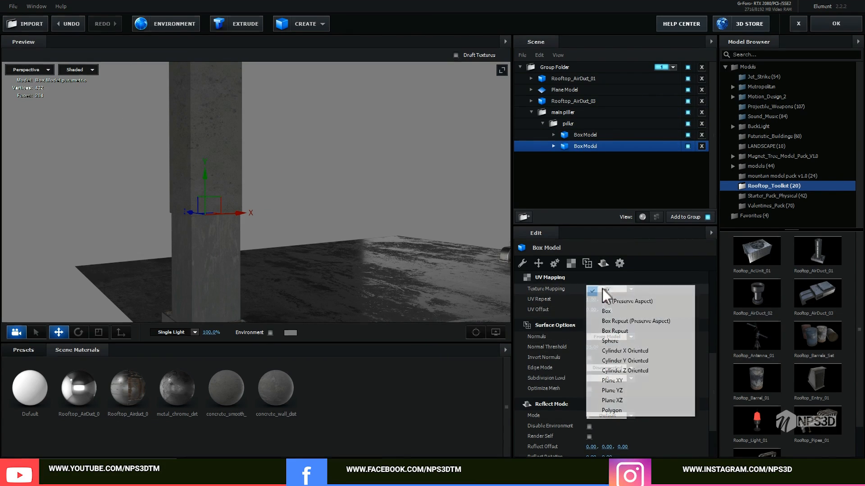
left_click(615, 300)
left_click(612, 300)
type("2")
key("Return")
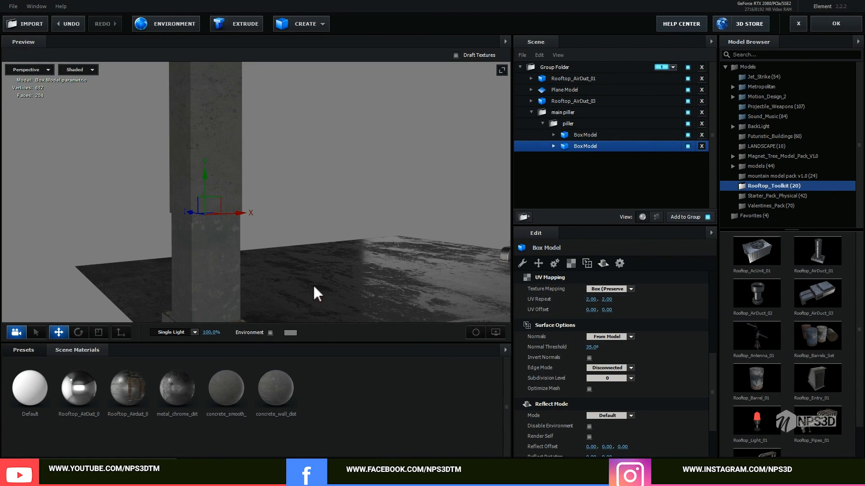
scroll(313, 283, "down", 3)
left_click_drag(314, 283, 333, 266)
Change the diffuse colour of the upper pillar box's concrete_smooth_grunge material to light orange.
left_click(231, 384)
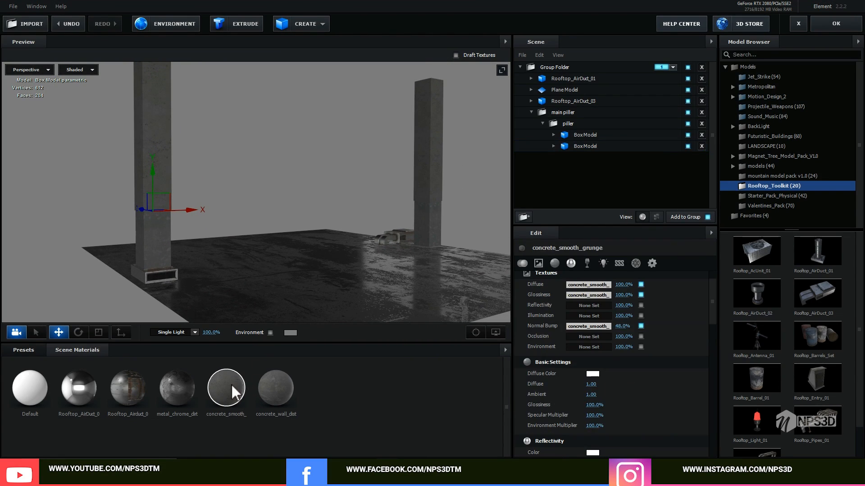
left_click(568, 134)
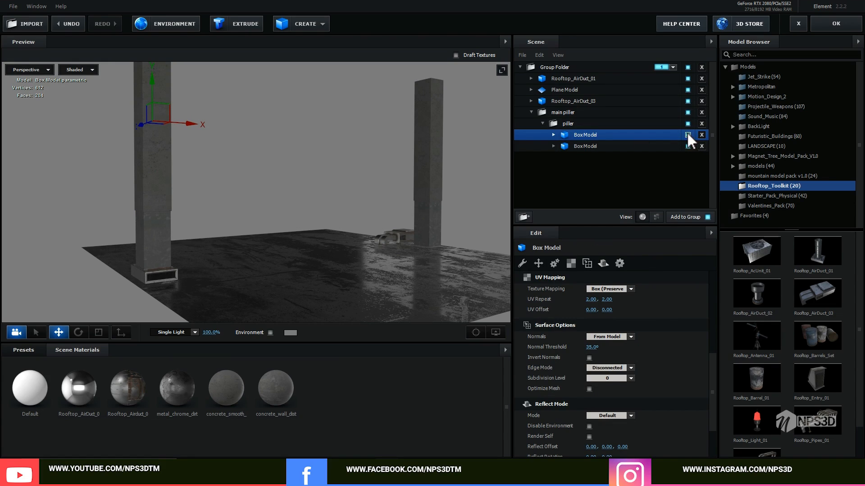
left_click(554, 134)
left_click(558, 143)
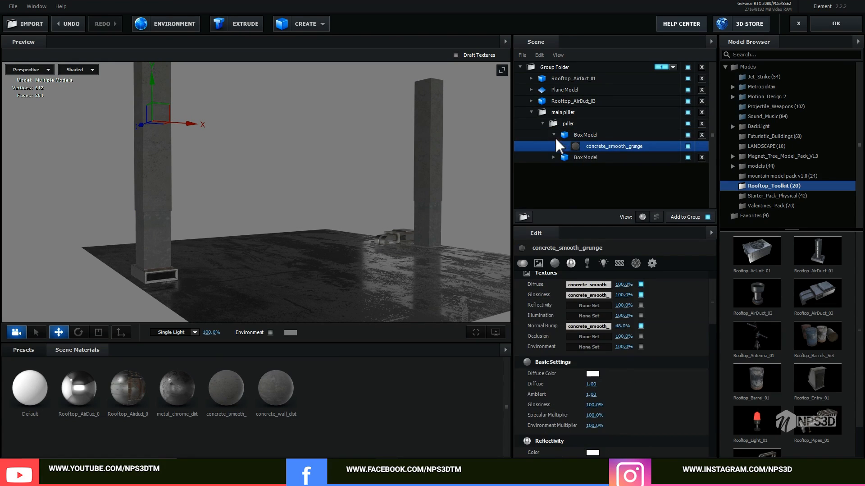
left_click(554, 135)
left_click(554, 135)
left_click(573, 146)
left_click(594, 374)
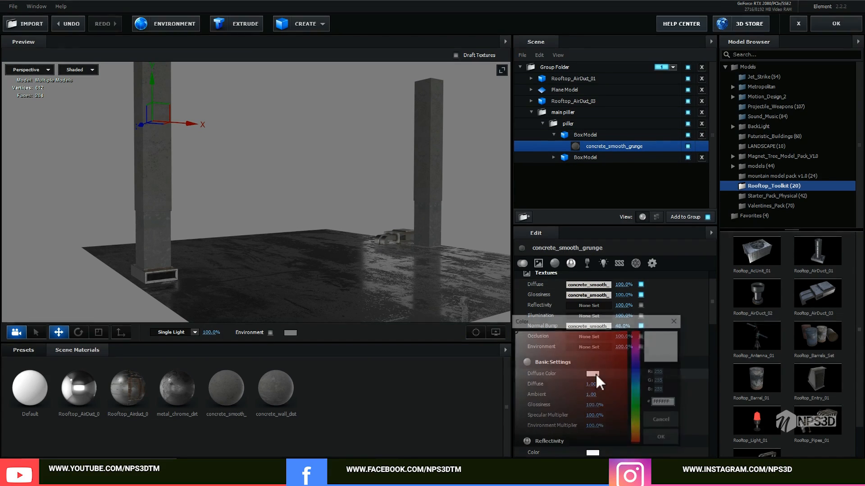
left_click_drag(639, 417, 639, 431)
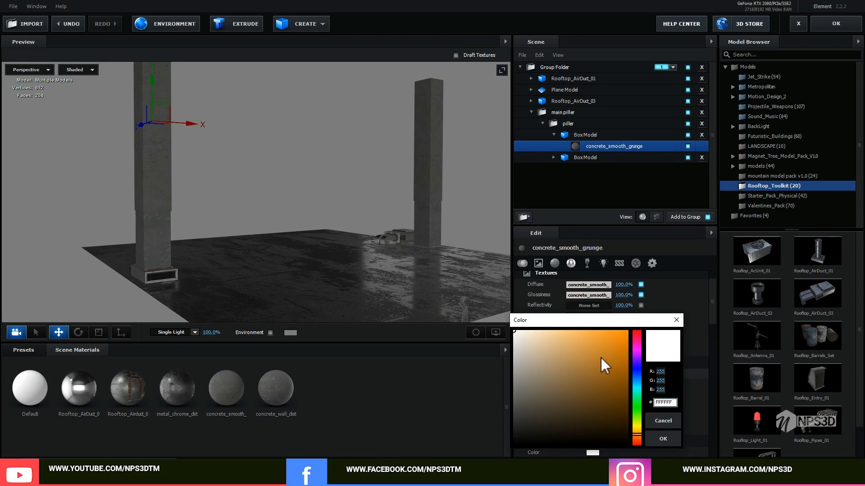
left_click_drag(601, 356, 588, 321)
left_click(655, 445)
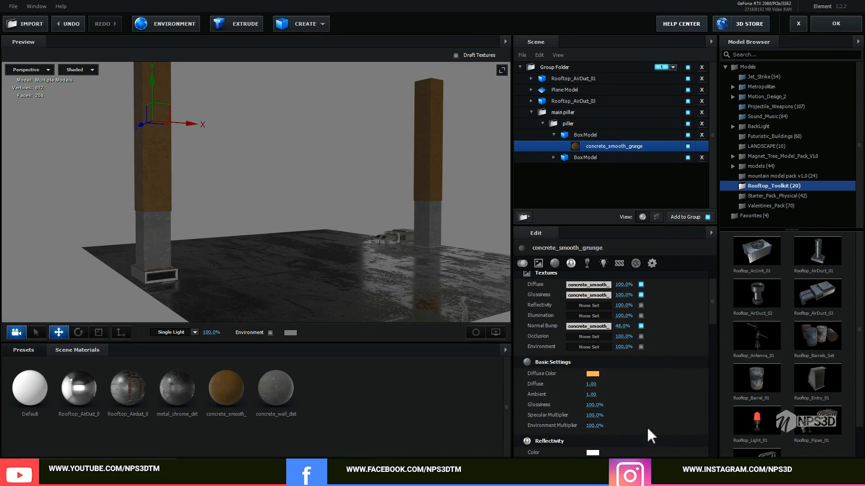
Set the diffuse value of the concrete_smooth_grunge material to 4.00.
scroll(634, 405, "down", 3)
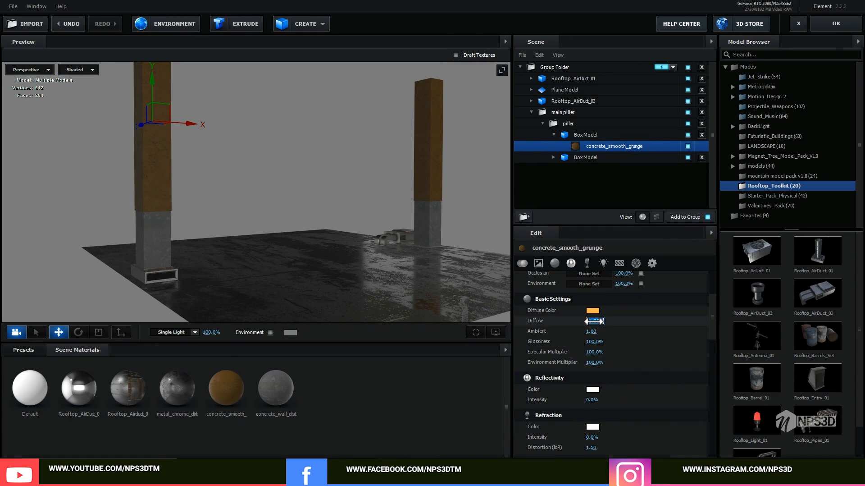
left_click_drag(594, 320, 645, 329)
left_click_drag(396, 235, 347, 222)
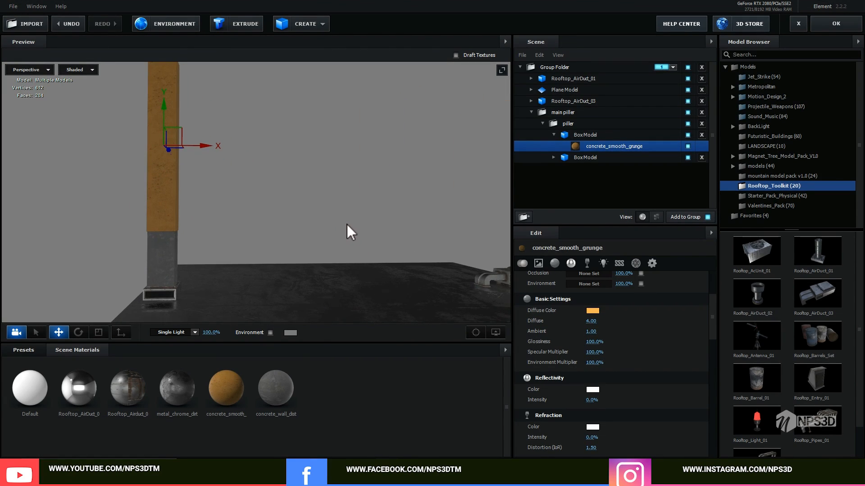
Set the concrete_smooth_grunge material's reflectivity colour to orange FFAB47 and its reflectivity intensity to 13%.
left_click_drag(593, 324, 642, 440)
left_click(592, 390)
left_click_drag(616, 391, 595, 337)
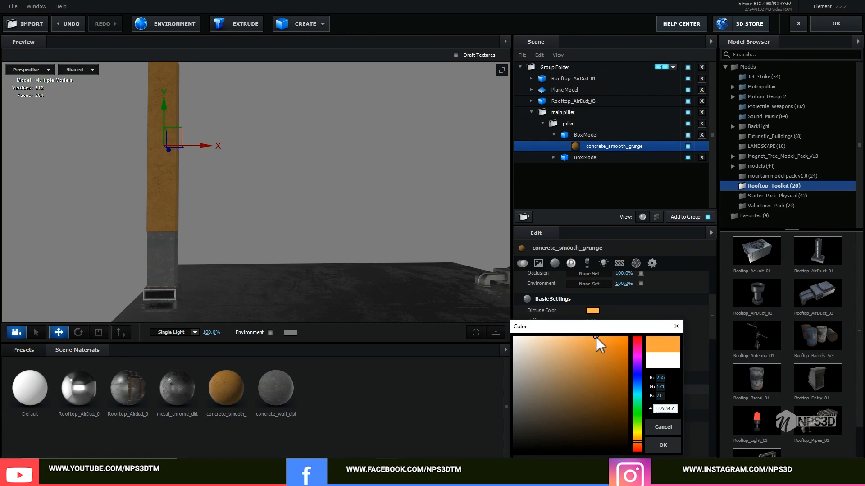
left_click(659, 445)
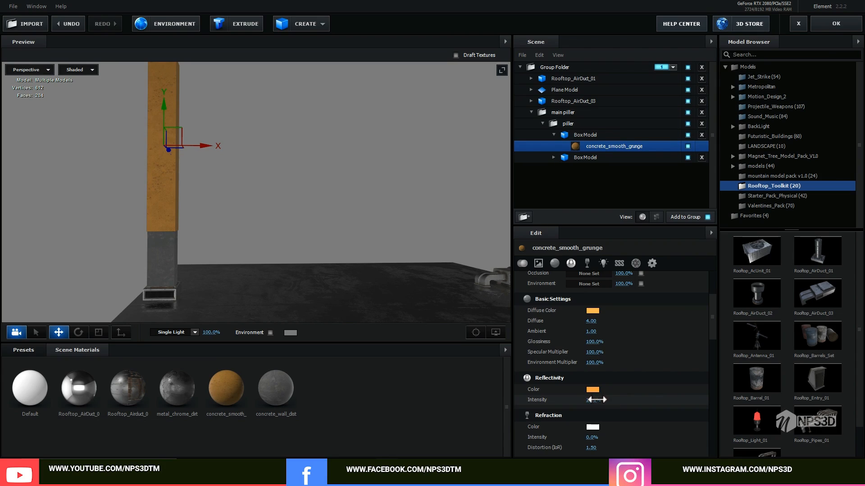
scroll(304, 202, "down", 3)
left_click_drag(305, 202, 285, 191)
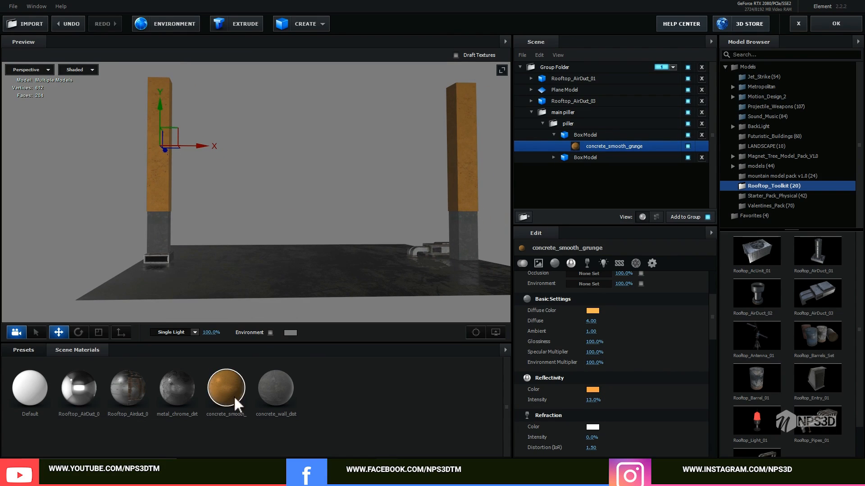
Set the reflectivity intensity of the concrete_wall_distressed_02 material to 10% and examine it on the lower pillar boxes.
left_click(272, 391)
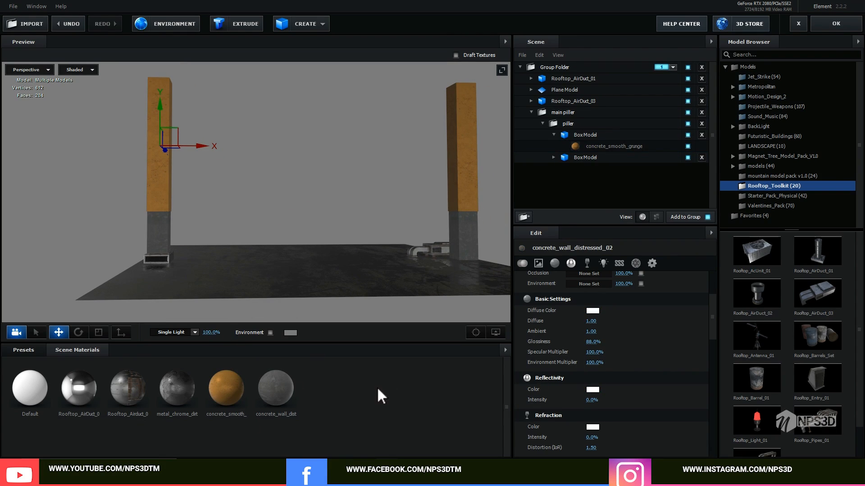
left_click_drag(596, 399, 600, 398)
left_click(594, 362)
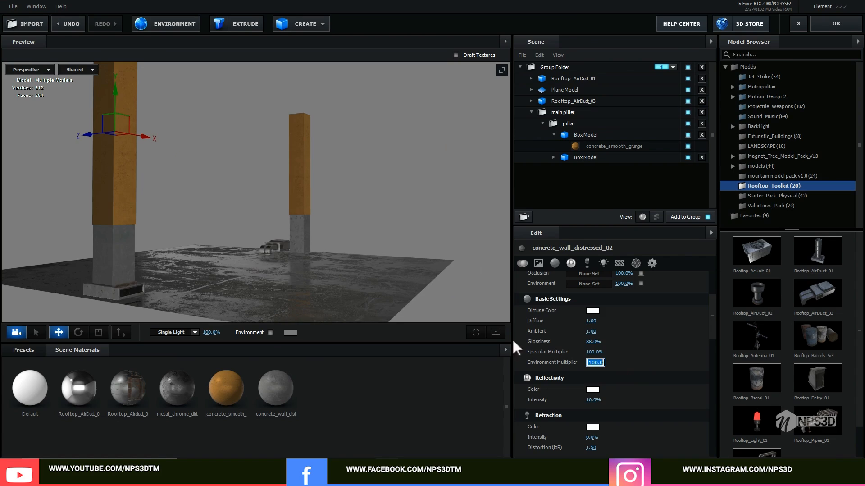
left_click(651, 371)
left_click_drag(365, 179, 401, 209)
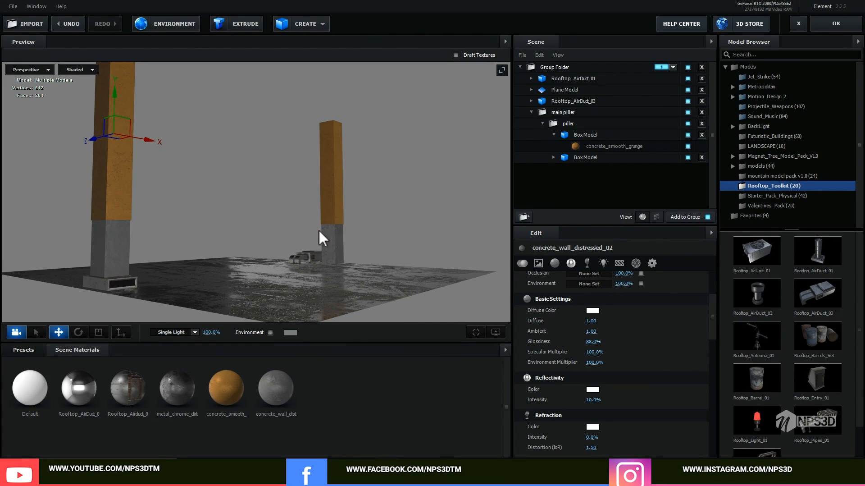
left_click_drag(319, 231, 335, 233)
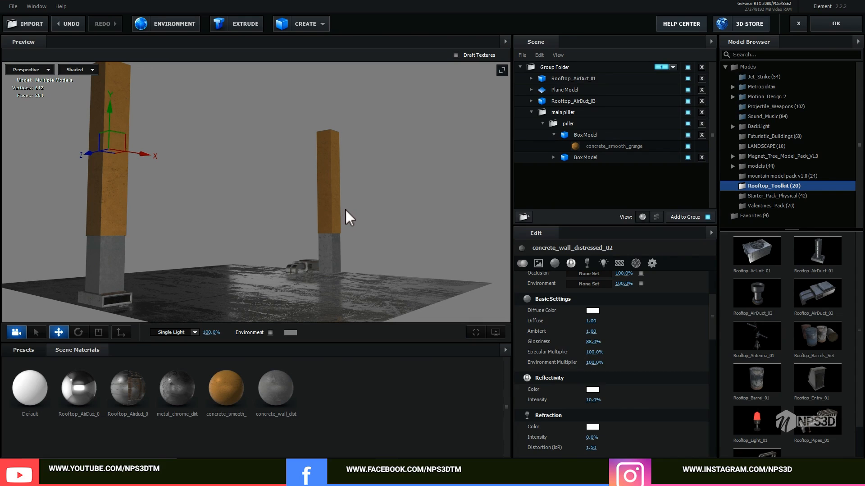
left_click(592, 363)
left_click_drag(361, 246, 367, 229)
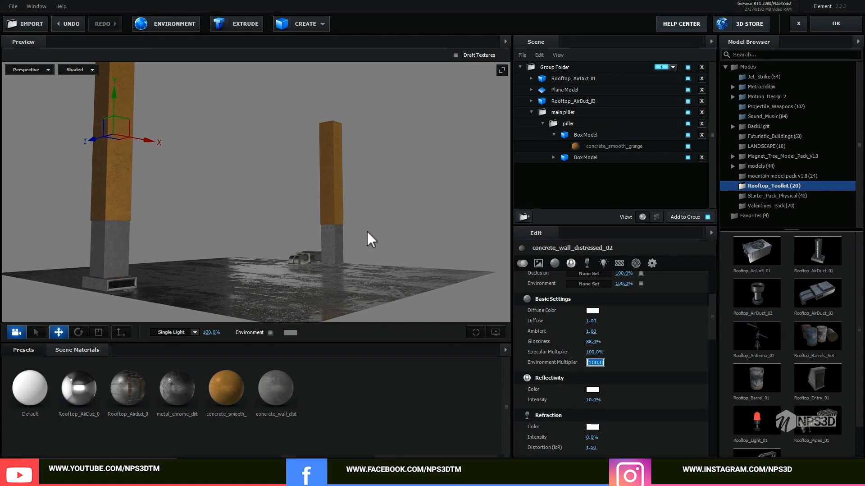
Try BackLight_2K_07 as the scene environment and replace it with a brighter preset from the BackLight_2K folder.
left_click(14, 345)
left_click(45, 371)
left_click(49, 382)
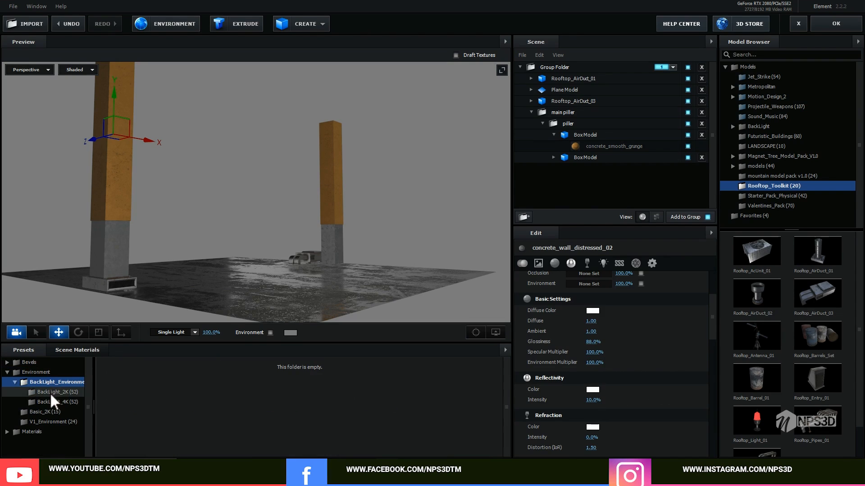
left_click(50, 392)
left_click(115, 417)
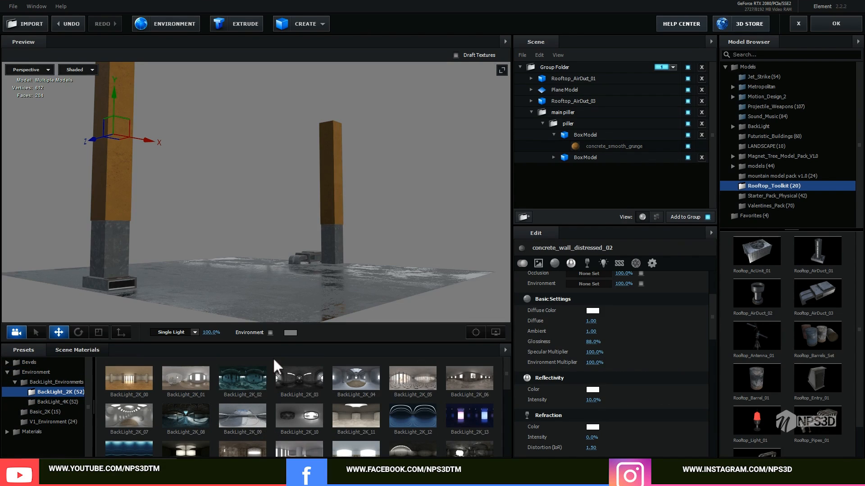
left_click(356, 444)
left_click_drag(351, 315, 301, 286)
left_click(90, 349)
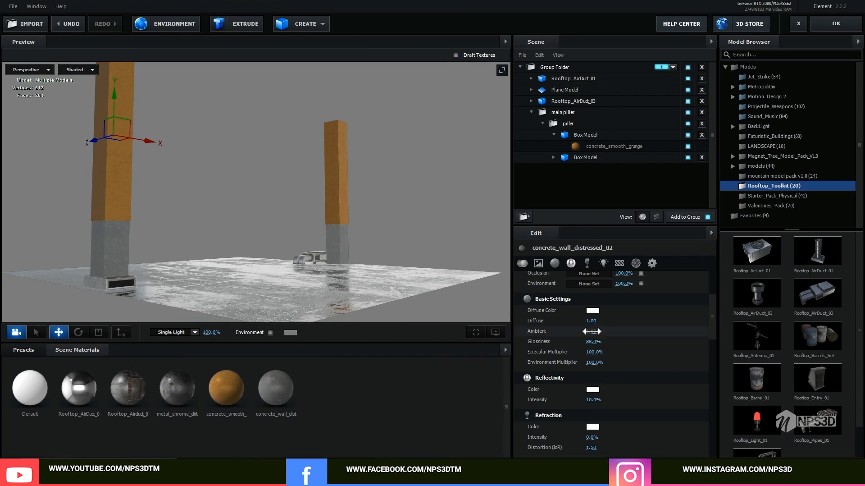
Set the environment multiplier of the concrete_wall_distressed_02 material to 200%.
left_click(593, 363)
type("200")
key("Return")
left_click_drag(201, 263, 306, 281)
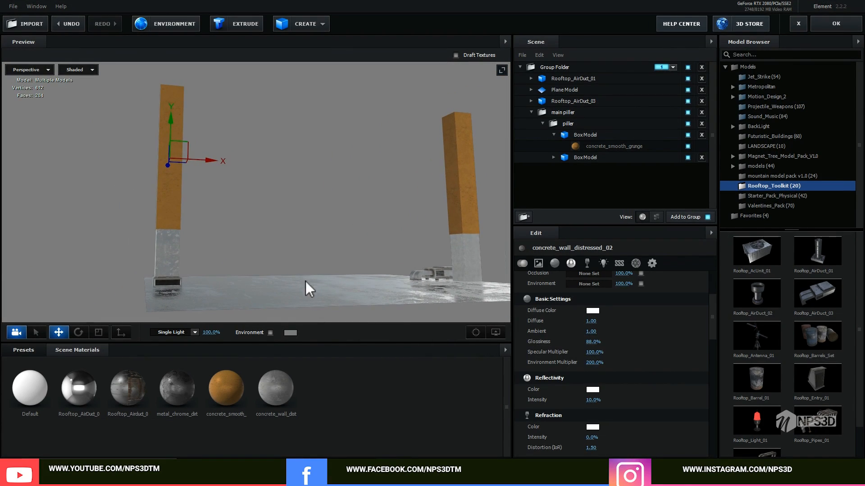
Set the concrete_wall_distressed_02 material's environment multiplier to 115%, reflectivity intensity to 3%, glossiness to 82% and diffuse to 0.35.
left_click_drag(590, 362, 562, 366)
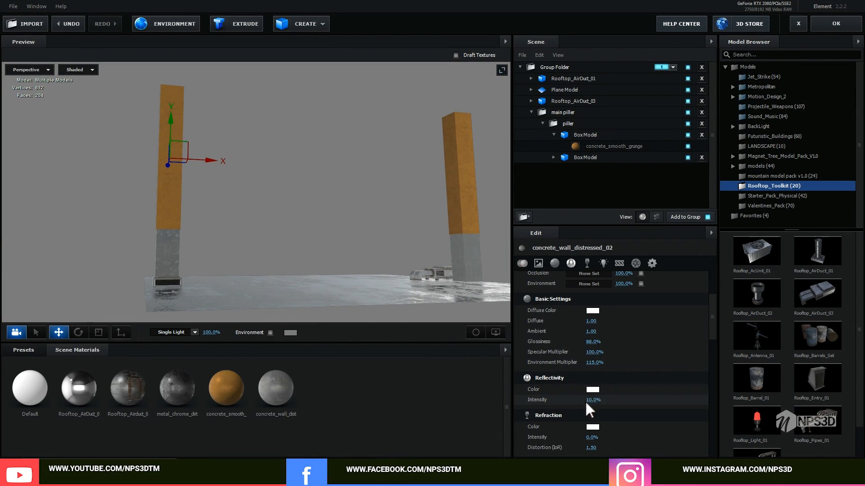
left_click_drag(585, 399, 569, 400)
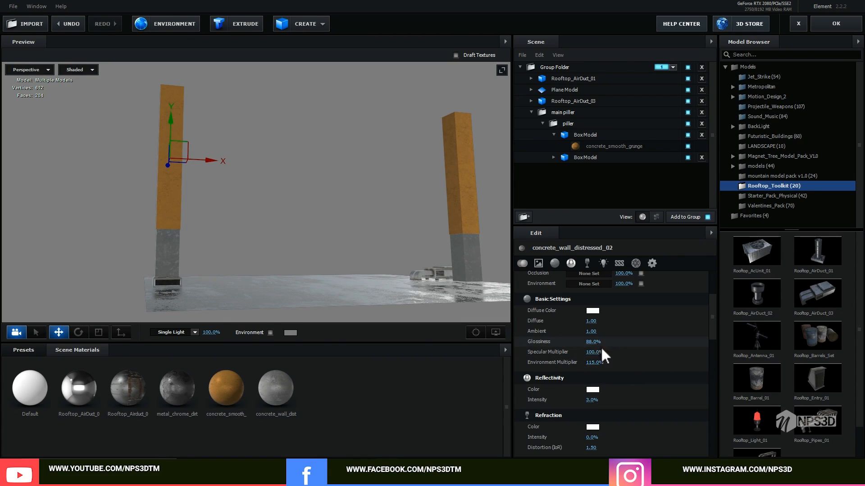
left_click_drag(599, 341, 565, 324)
left_click_drag(388, 238, 300, 260)
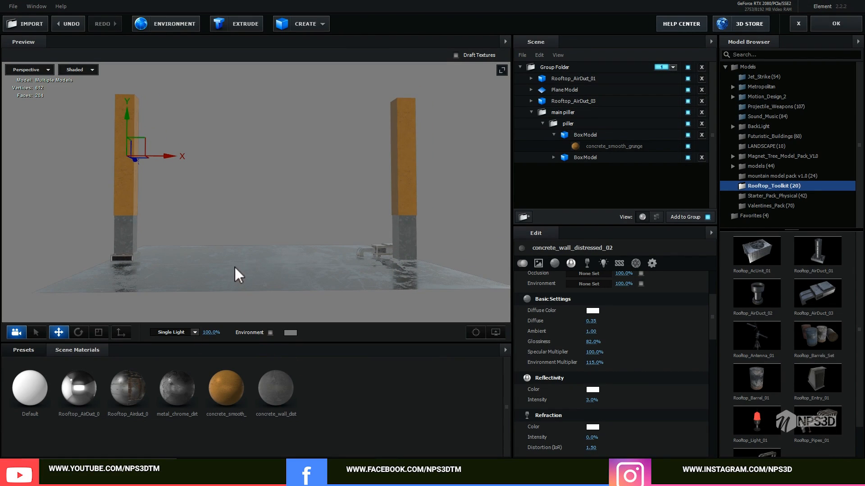
Collapse the main piller group and duplicate the Plane Model used as the ground.
left_click_drag(234, 273, 239, 279)
mouse_move(393, 232)
left_mouse_down()
mouse_move(411, 248)
mouse_move(402, 248)
left_mouse_up()
left_click(531, 111)
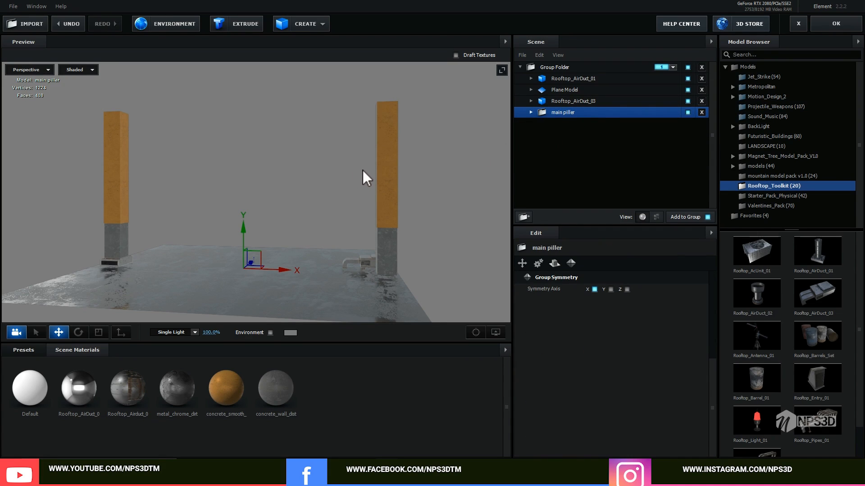
left_click(569, 88)
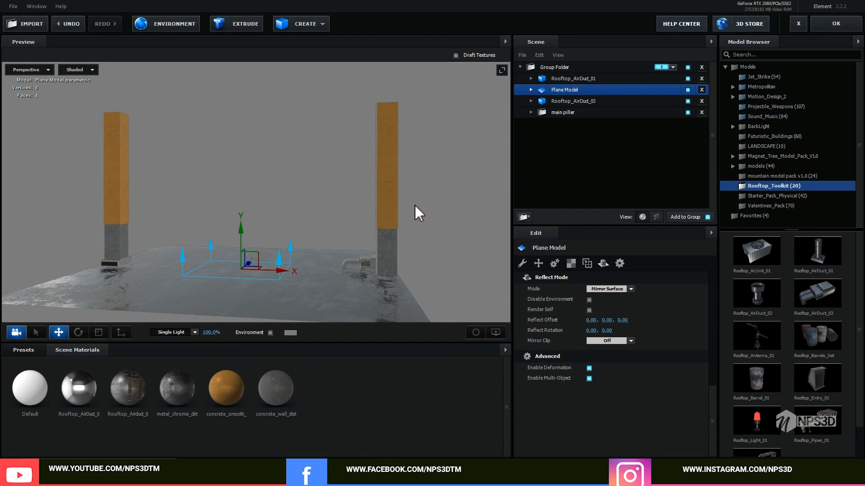
left_click_drag(414, 203, 412, 220)
left_click_drag(390, 259, 169, 258)
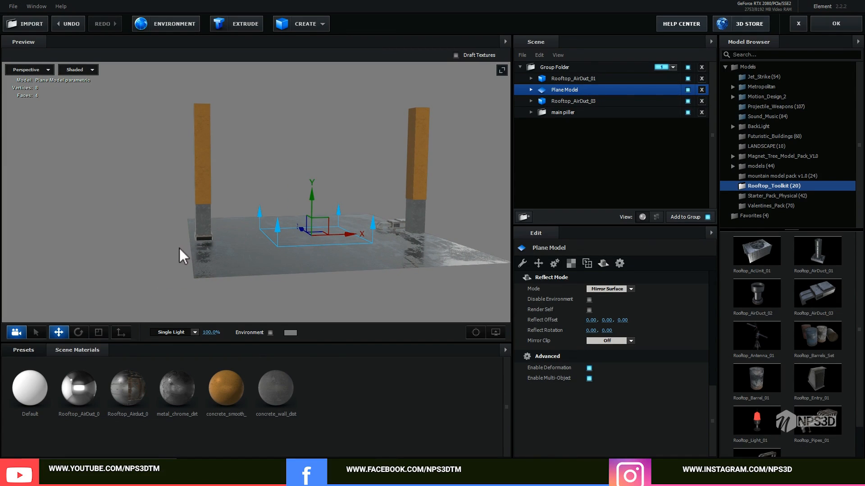
left_click(321, 25)
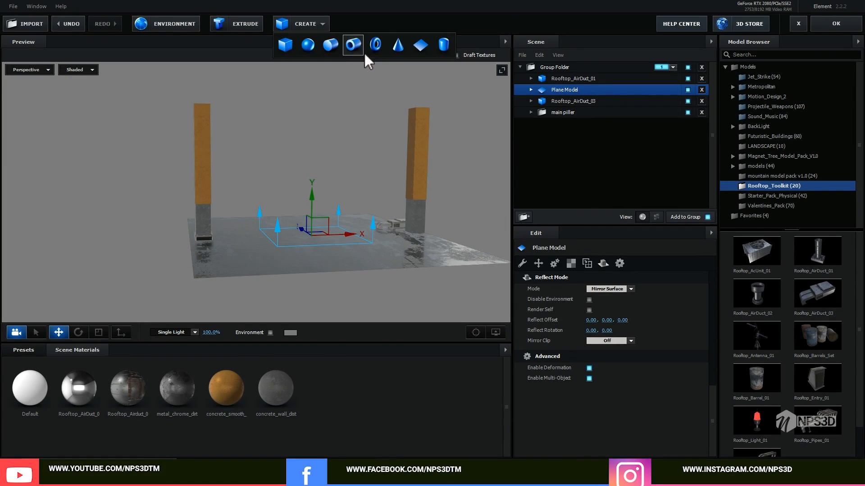
right_click(550, 91)
left_click(580, 134)
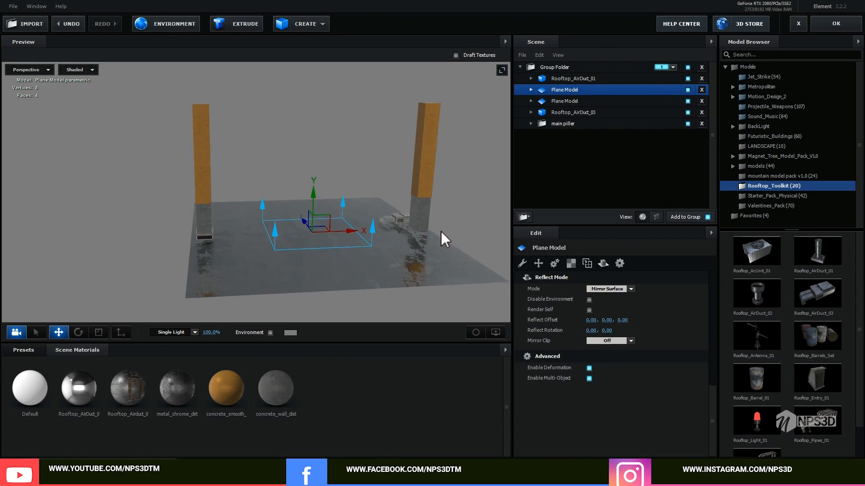
Move the duplicated ground plane along the X axis so that its edge adjoins the original plane beside the pillar.
left_click_drag(369, 229, 112, 237)
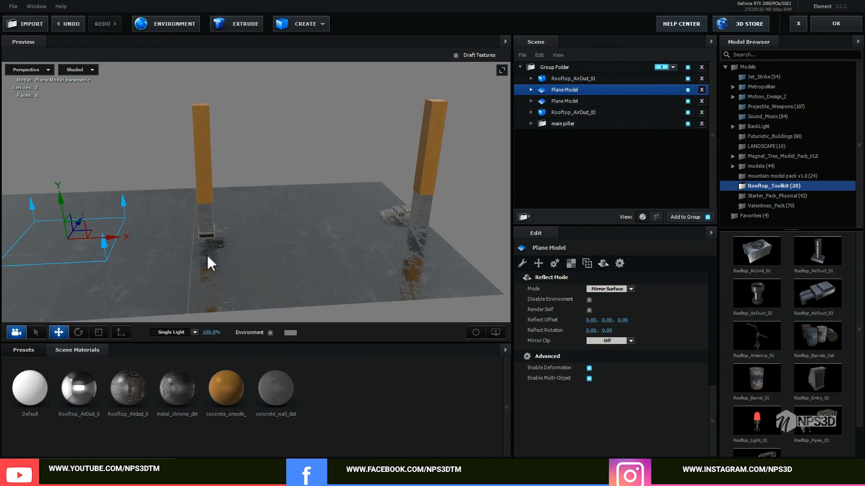
left_click_drag(207, 256, 326, 230)
scroll(326, 230, "up", 2)
left_click_drag(133, 219, 133, 218)
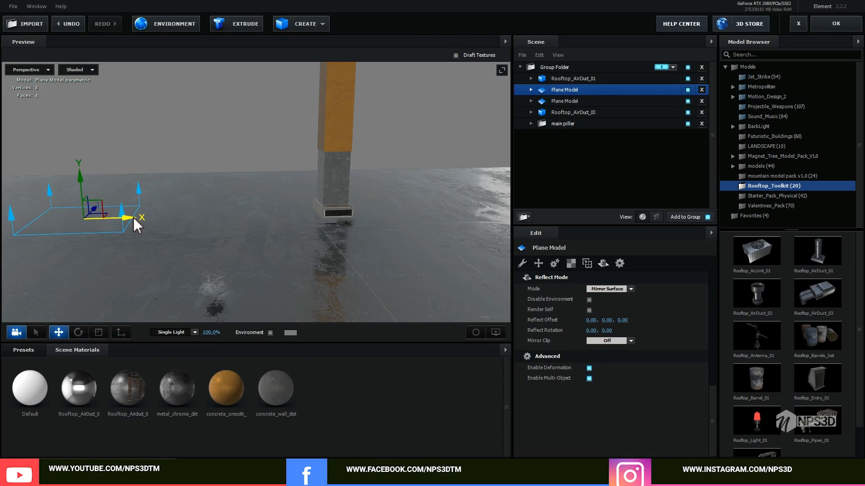
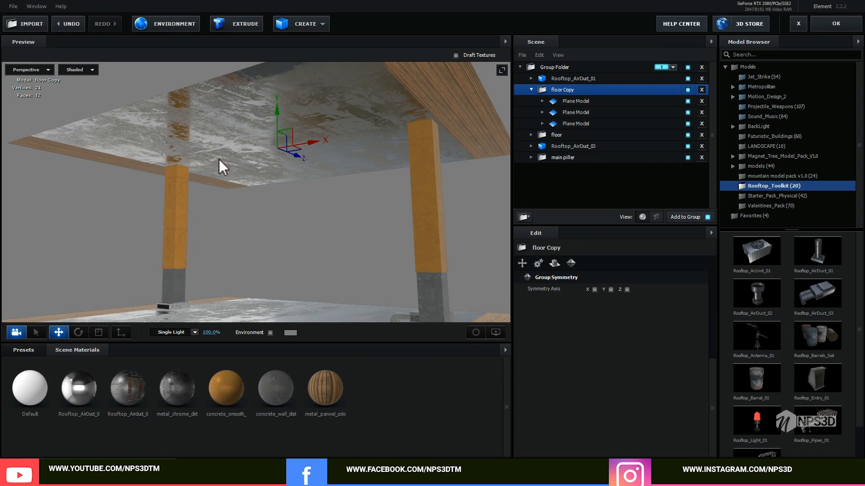
Duplicate the metal_chrome_dirty material and apply the copy to the ceiling plane of the floor Copy group.
left_click_drag(218, 158, 206, 142)
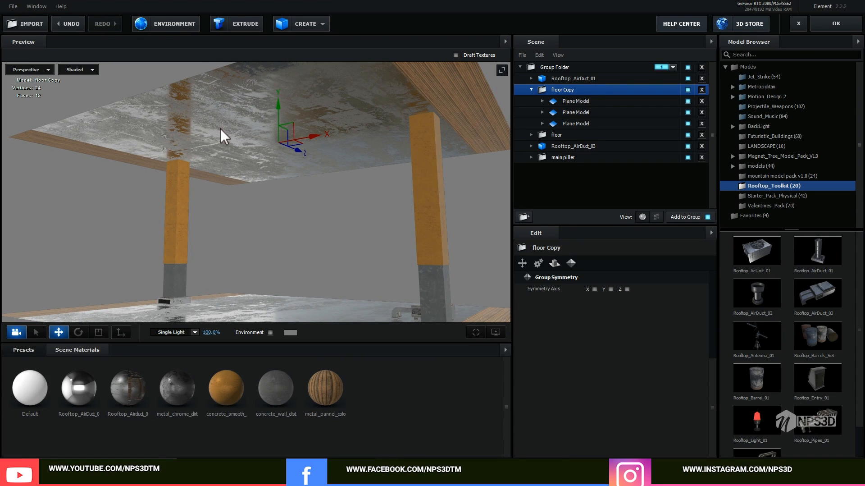
right_click(182, 393)
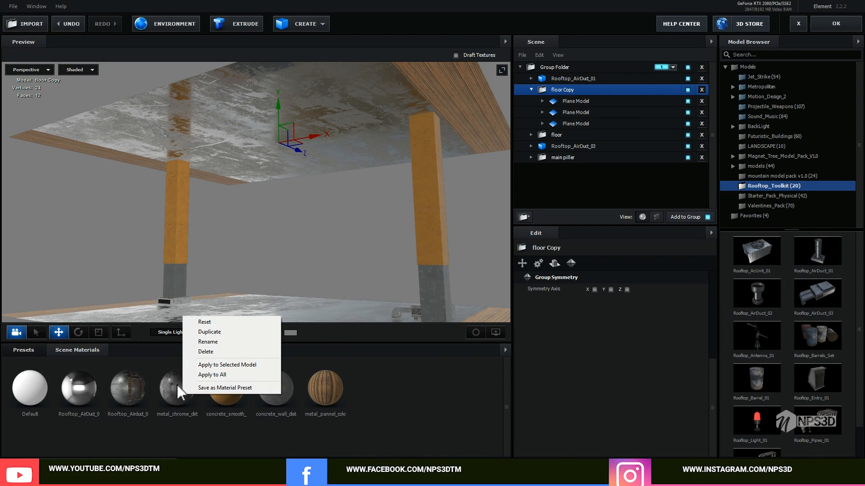
left_click(212, 332)
left_click_drag(379, 408, 222, 107)
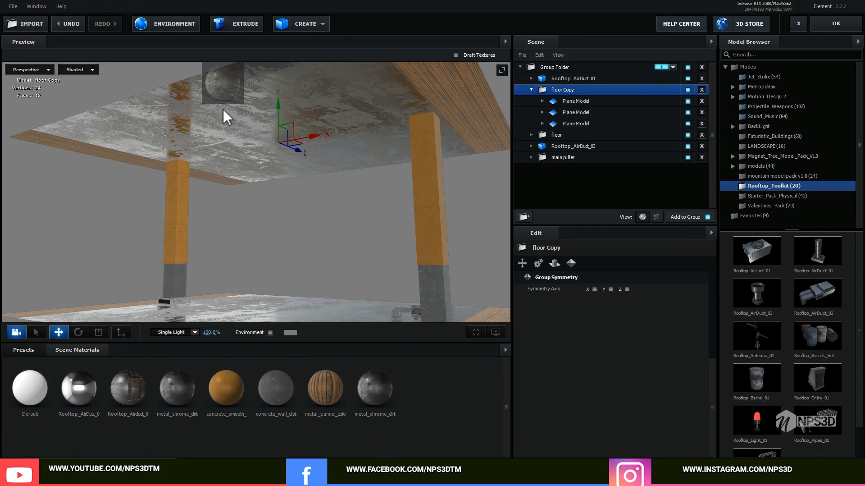
Set the metal_chrome_dirty (copy) material's glossiness texture amount to 59% and its basic glossiness to 74%.
left_click(375, 389)
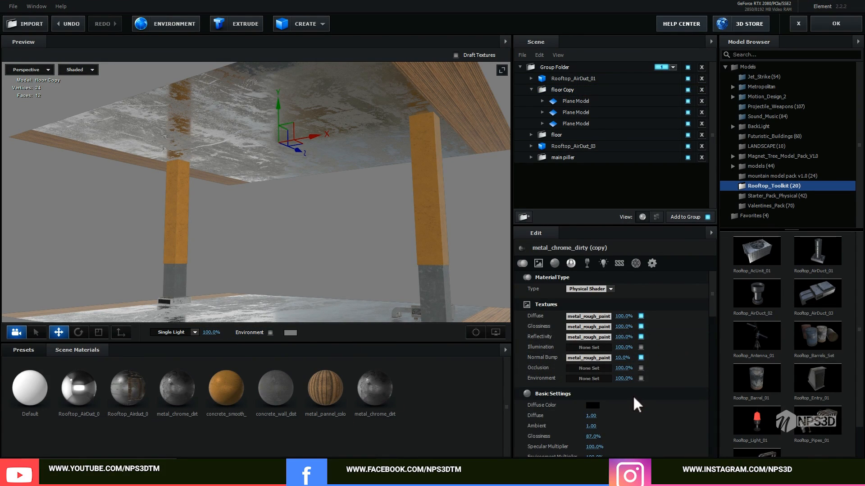
scroll(633, 394, "down", 4)
scroll(629, 393, "up", 4)
left_click_drag(623, 326, 606, 325)
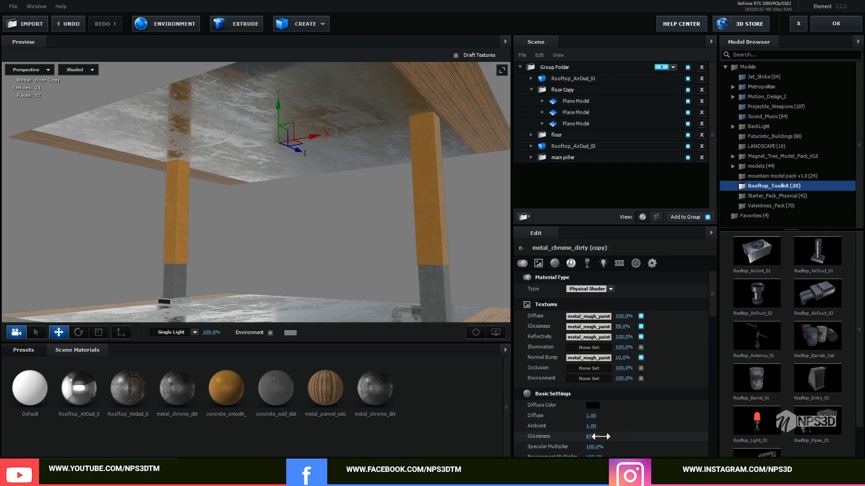
left_click_drag(593, 436, 586, 436)
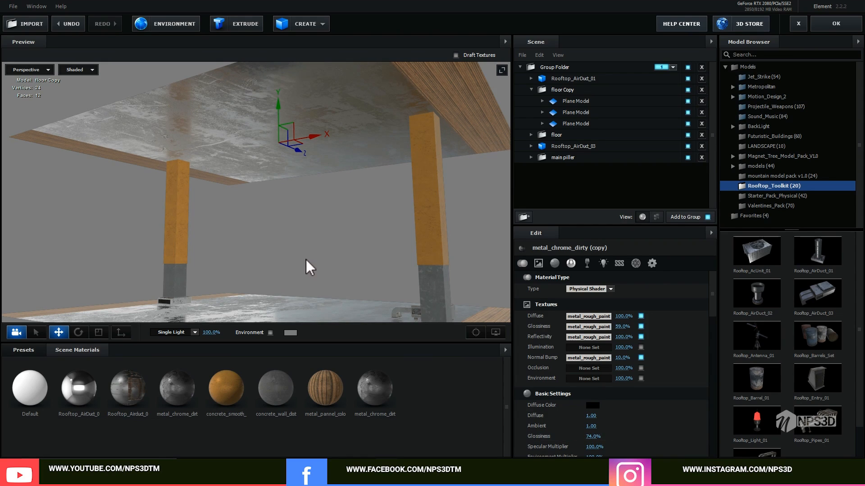
left_click_drag(306, 258, 369, 239)
left_click_drag(369, 239, 370, 236)
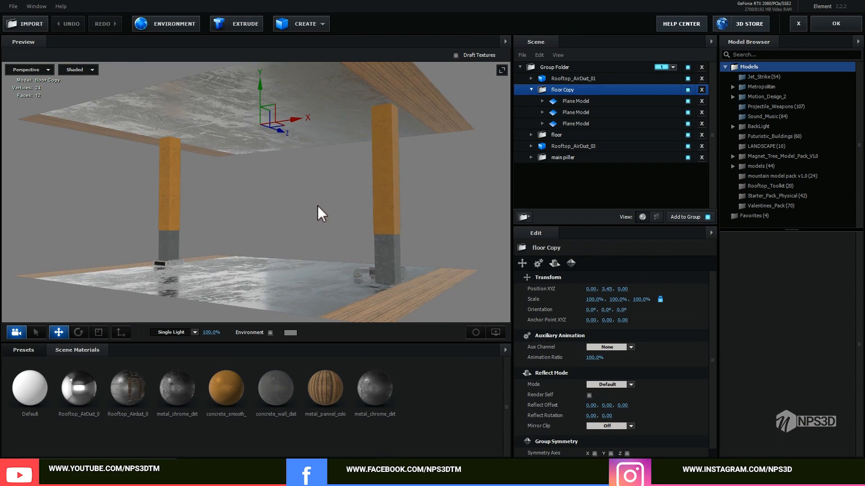
Add the Rooftop_AcUnit_01 model from the Rooftop_Toolkit folder to the floor Copy group.
scroll(318, 203, "up", 5)
left_click_drag(318, 204, 320, 225)
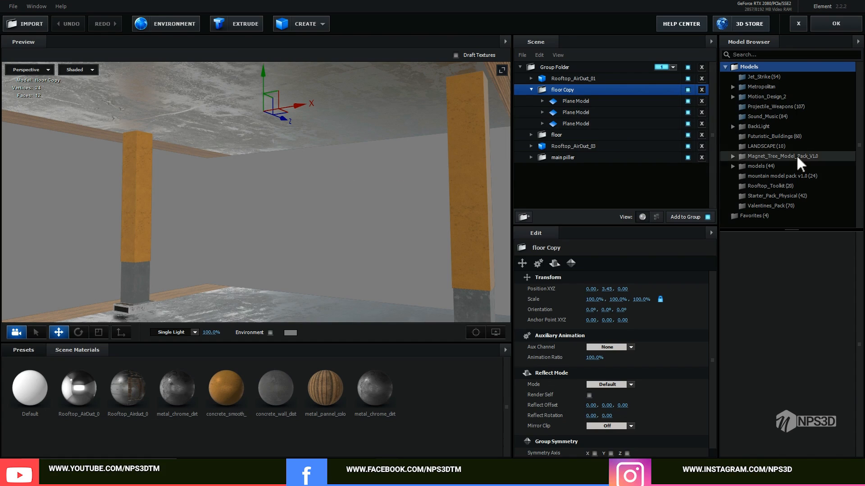
left_click(773, 186)
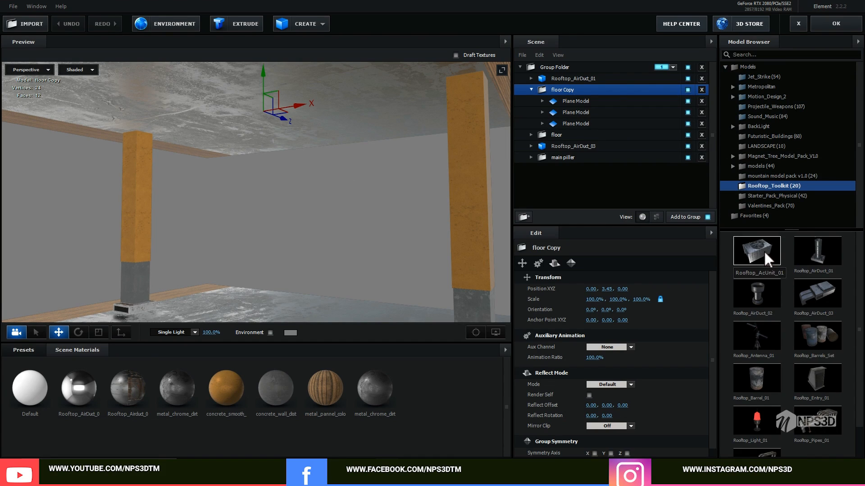
left_click(764, 250)
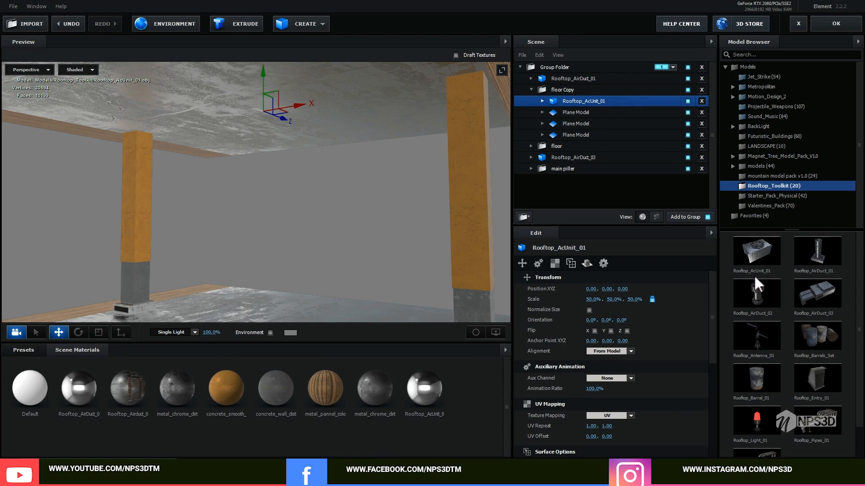
Enable Normalize Size for the Rooftop_AcUnit_01 model on the upper floor.
scroll(333, 215, "down", 5)
left_click_drag(335, 222, 350, 240)
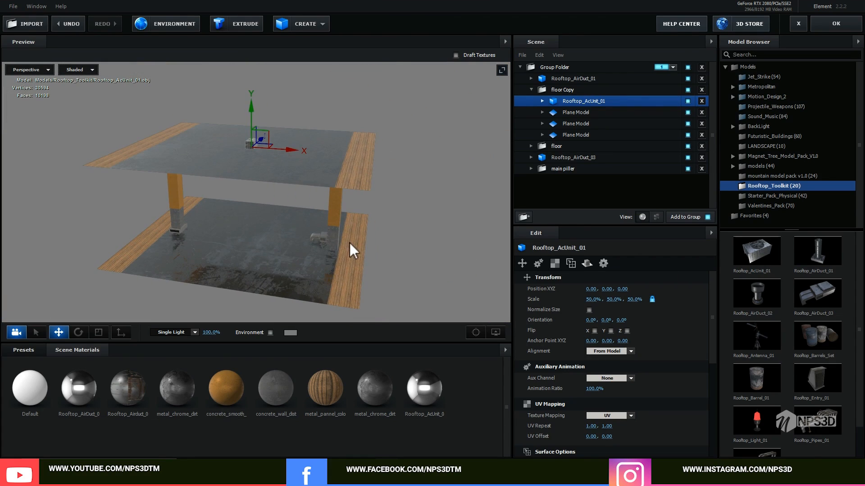
scroll(350, 240, "up", 3)
left_click(590, 309)
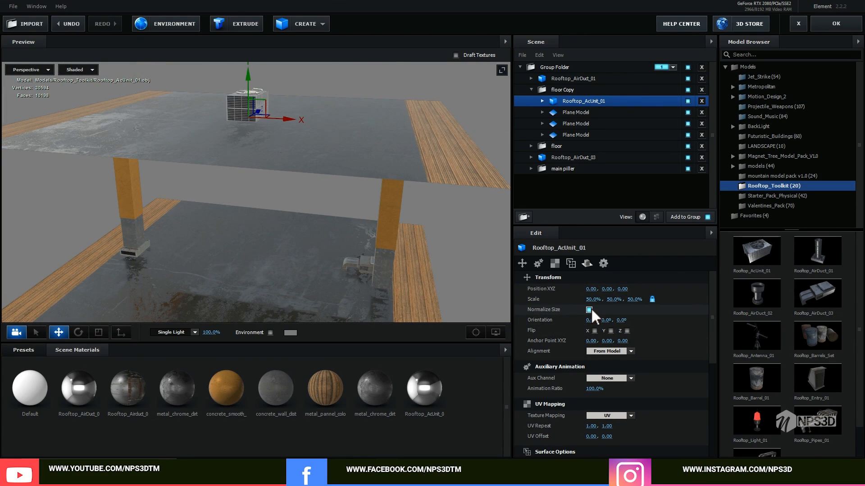
Enable Optimize Mesh for the Rooftop_AcUnit_01 model on the upper floor.
scroll(607, 406, "down", 2)
scroll(607, 406, "down", 3)
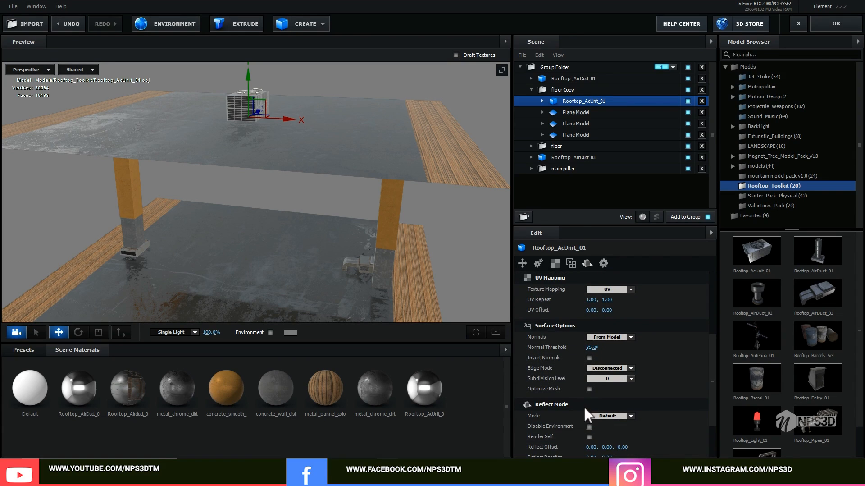
mouse_move(328, 226)
left_mouse_down()
mouse_move(313, 210)
mouse_move(321, 230)
mouse_move(318, 222)
left_mouse_up()
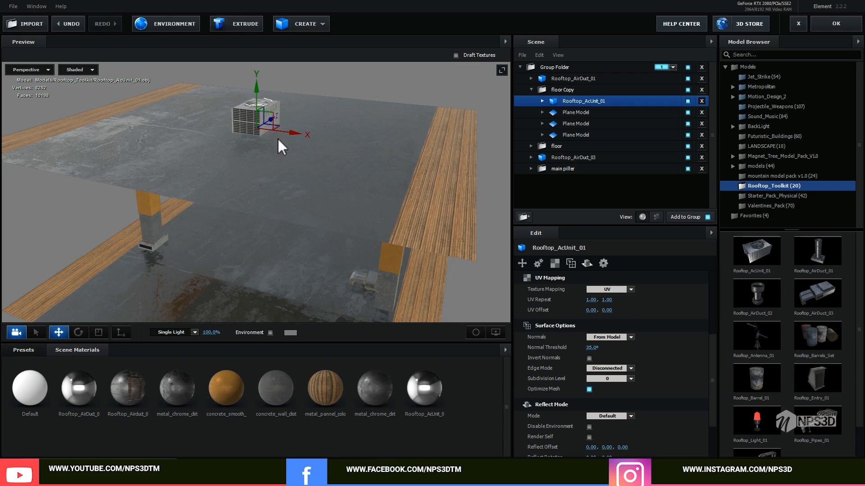
Turn the AC unit upside down to 180° on Z, scale it to 60.5%, and position it at Y 0.59 against the ceiling.
key("e")
left_click_drag(285, 99, 350, 216)
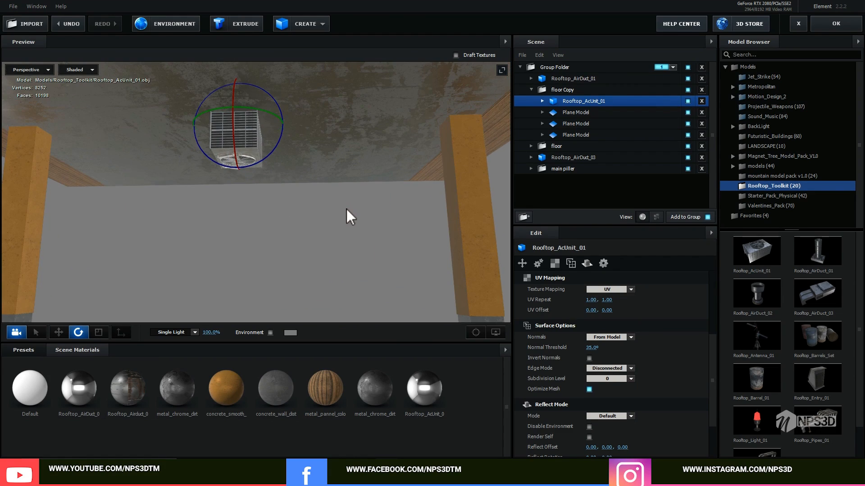
key("w")
left_click_drag(239, 91, 247, 59)
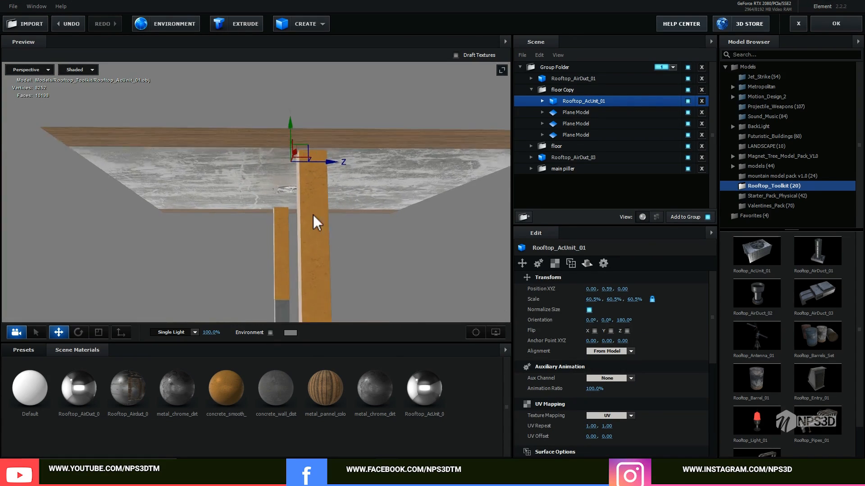
Duplicate the ceiling AC unit and place the copy at X 2.28.
scroll(344, 209, "up", 3)
mouse_move(344, 210)
left_mouse_down()
mouse_move(336, 196)
mouse_move(347, 197)
left_mouse_up()
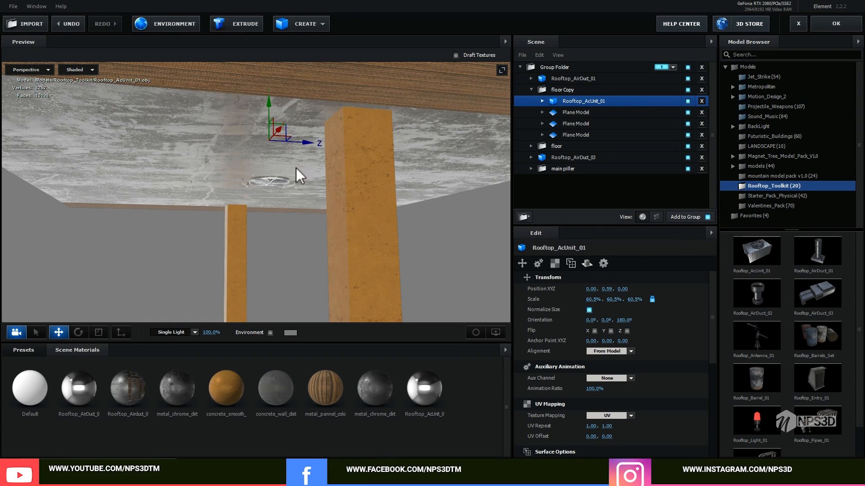
left_click_drag(299, 172, 397, 176)
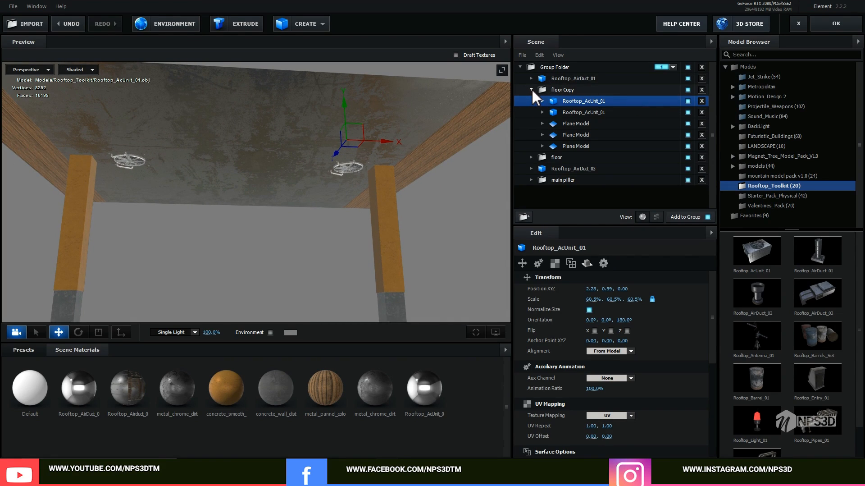
Move both Rooftop_AcUnit_01 models out of the floor Copy group into the main Group Folder.
left_click(531, 89)
left_click(532, 89)
left_click(567, 103)
left_click(574, 112, "shift")
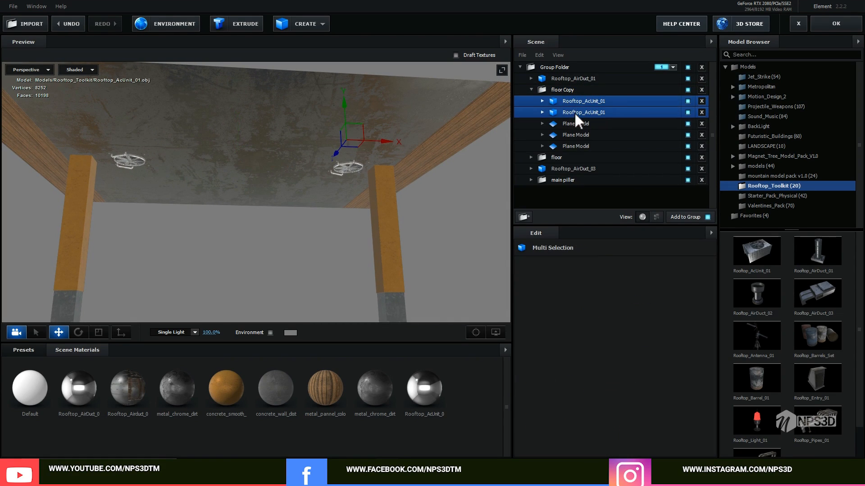
left_click_drag(575, 112, 588, 81)
scroll(379, 172, "down", 3)
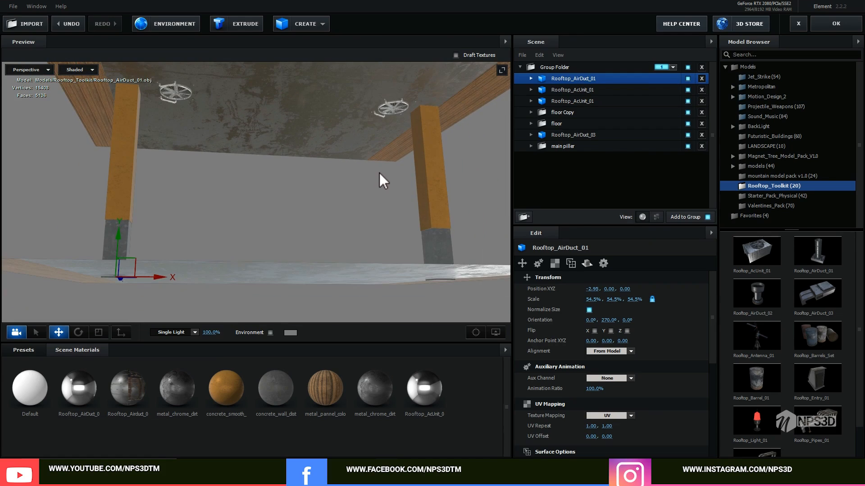
Check the station reference image in Photos and add the Rooftop_Pipes_Double model from the Rooftop_Toolkit folder.
left_click_drag(379, 172, 451, 337)
left_click(499, 475)
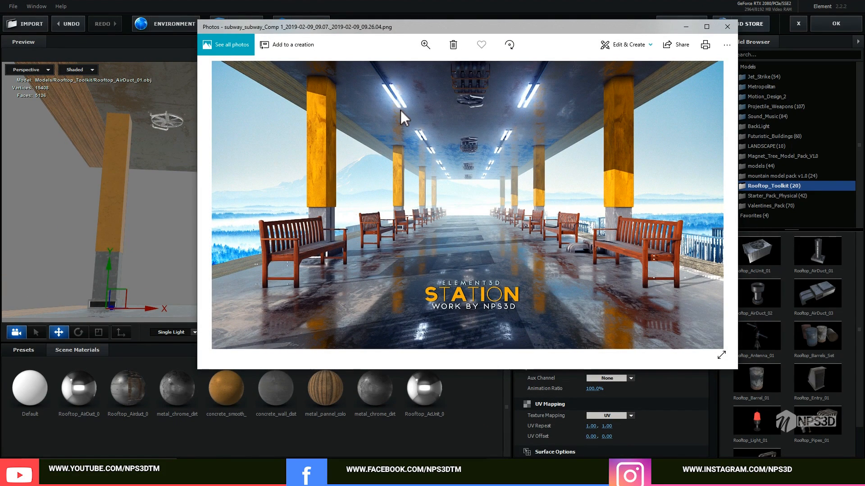
left_click(496, 476)
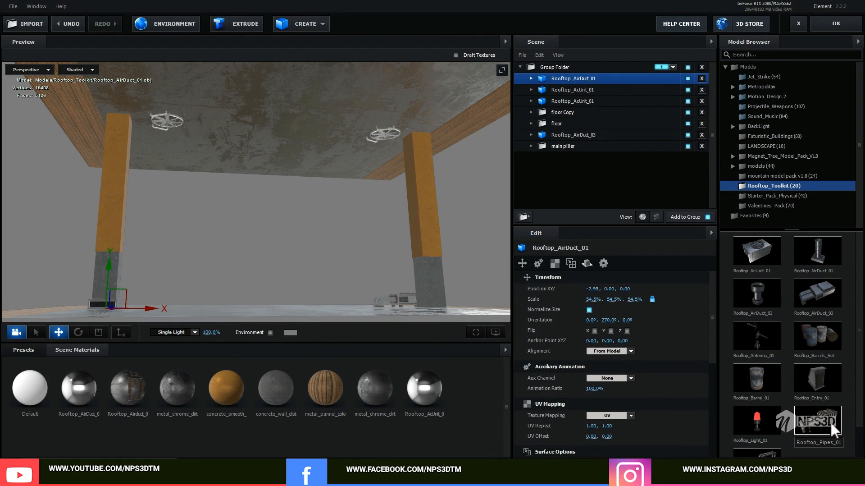
scroll(827, 415, "down", 1)
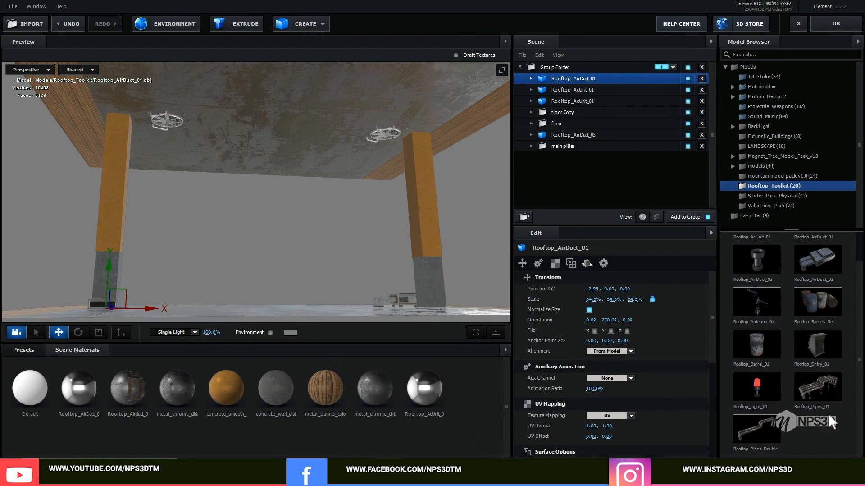
left_click(775, 426)
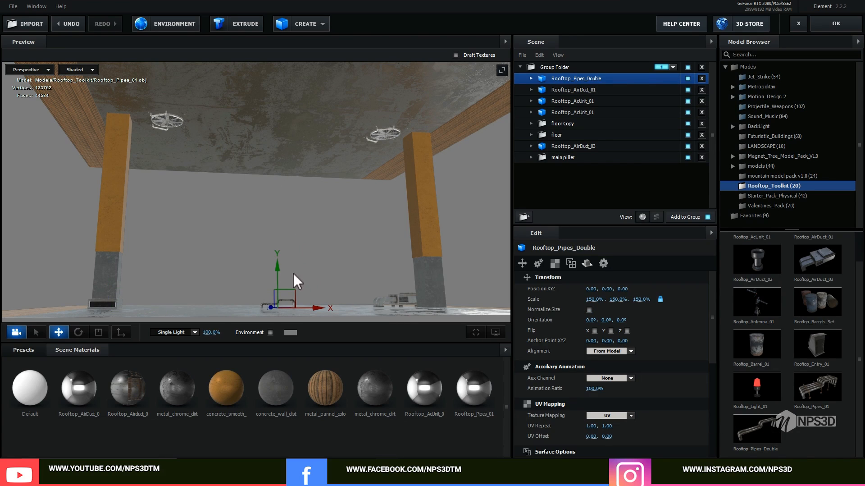
Move the double pipes under the ceiling at X -0.98, Y 3.20, and rotate them to 180° on X.
left_click_drag(278, 277, 264, 102)
scroll(261, 157, "up", 3)
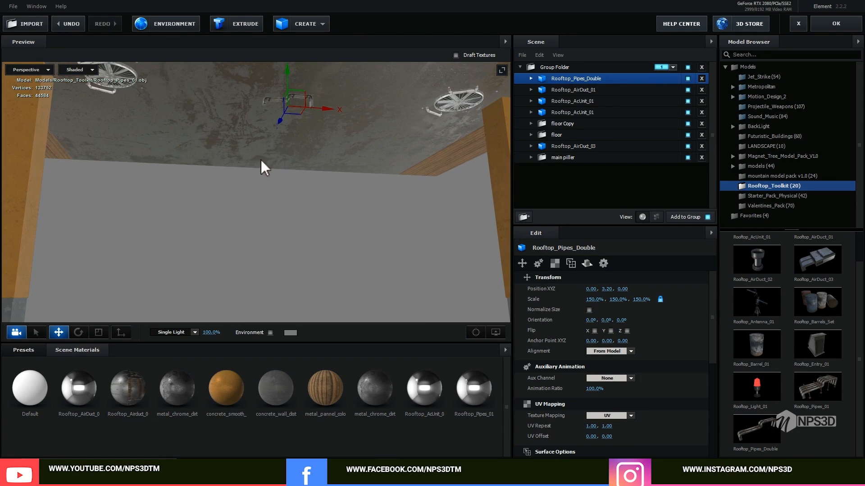
key("e")
left_click_drag(300, 67, 286, 239)
left_click_drag(361, 194, 342, 171)
key("w")
left_click_drag(321, 105, 239, 106)
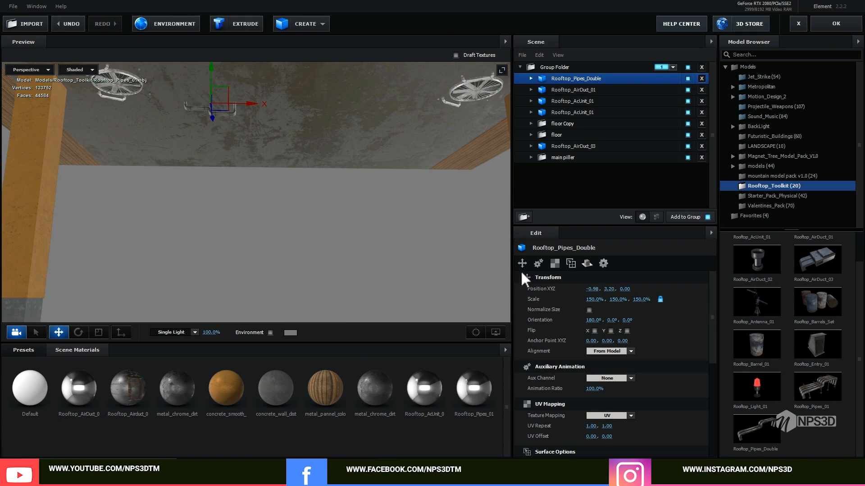
Enable Normalize Size and Optimize Mesh for the double pipes, scale them to 53%, and position them at X -1.22, Y 3.45.
scroll(610, 360, "down", 3)
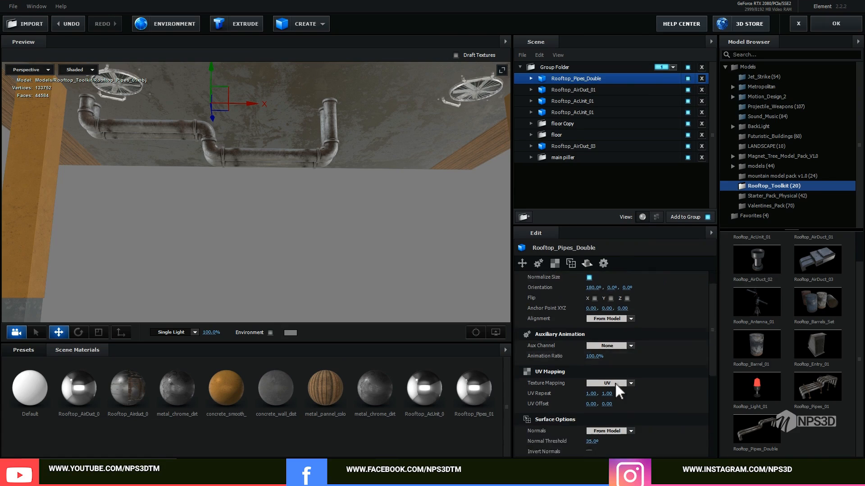
left_click(589, 421)
left_click_drag(306, 184, 304, 207)
scroll(291, 197, "down", 2)
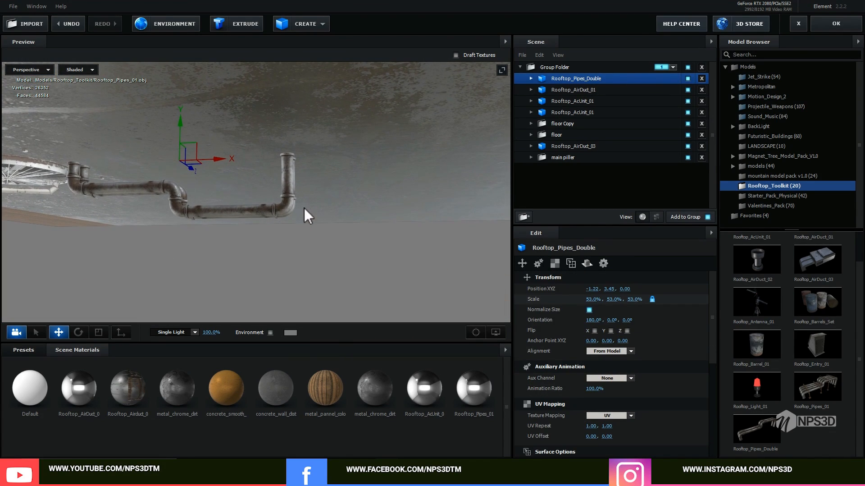
Show the separate parts of the double pipes and hide the vertical end sections Rooftop_AirDuct_04_P1B and P1C.
left_click(286, 207)
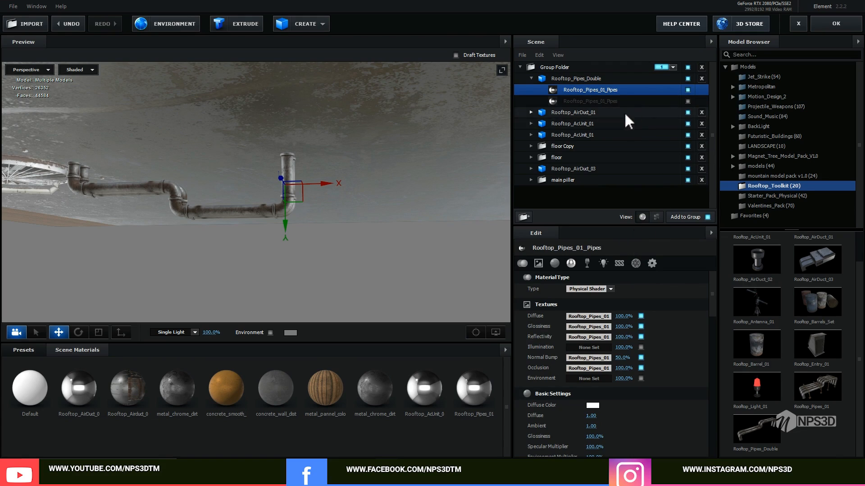
left_click(655, 214)
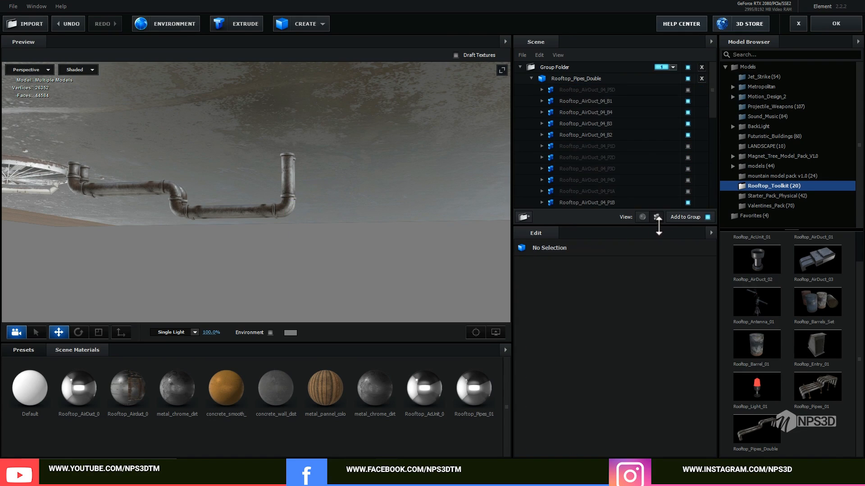
left_click(293, 188)
left_click(687, 202)
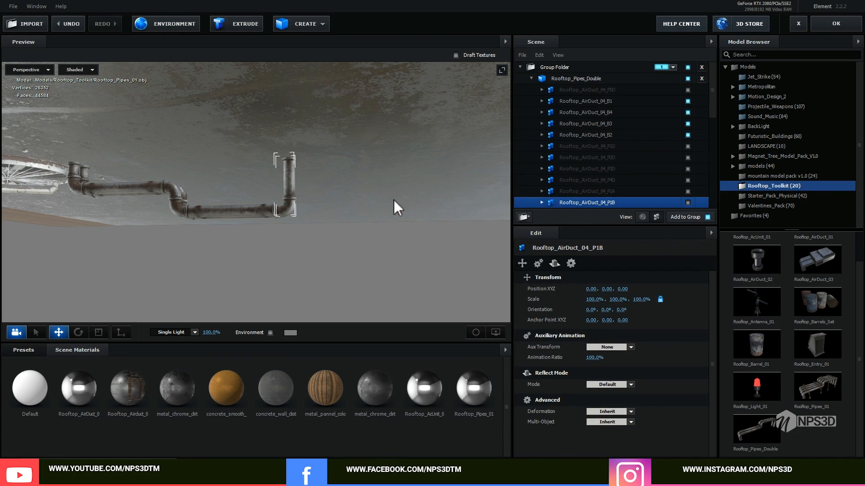
scroll(688, 189, "down", 1)
left_click(688, 182)
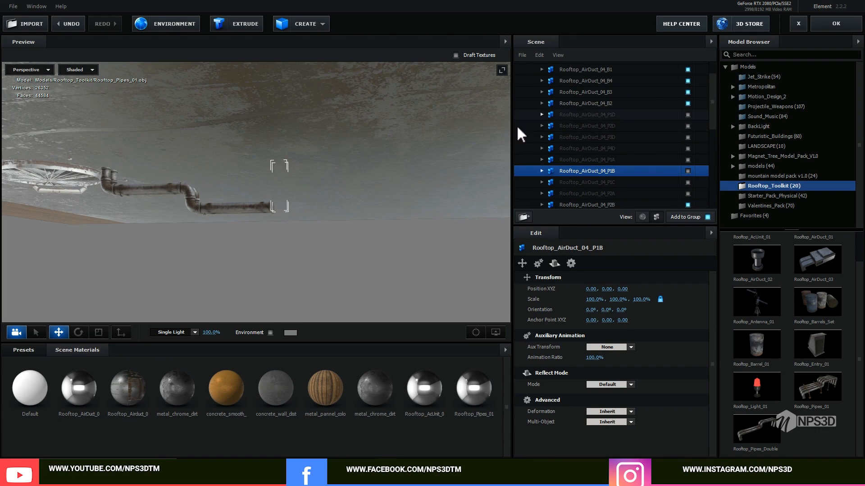
Duplicate the trimmed double pipes and move the copy along the ceiling to X -0.42.
scroll(523, 117, "up", 5)
left_click(567, 79)
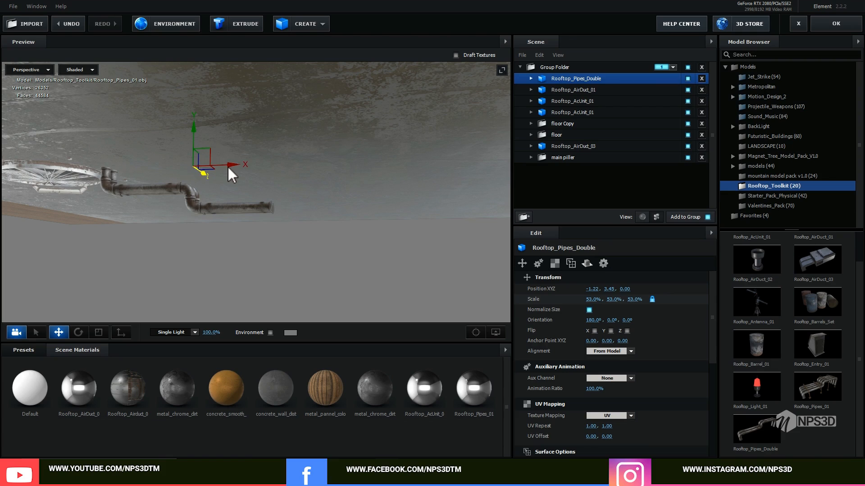
key("ctrl+d")
left_click_drag(228, 165, 378, 169)
right_click(379, 169)
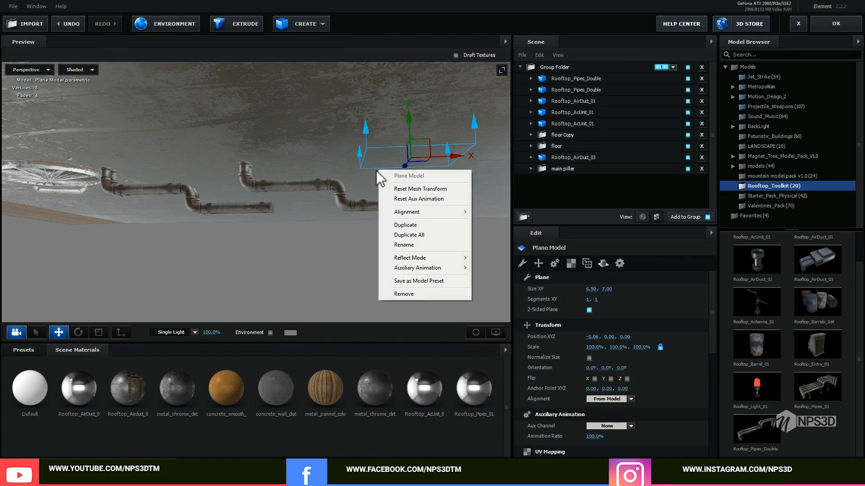
Set the duplicated pipes' Y orientation to 180° so they mirror and continue the first pipe section.
left_click(564, 77)
right_click(563, 77)
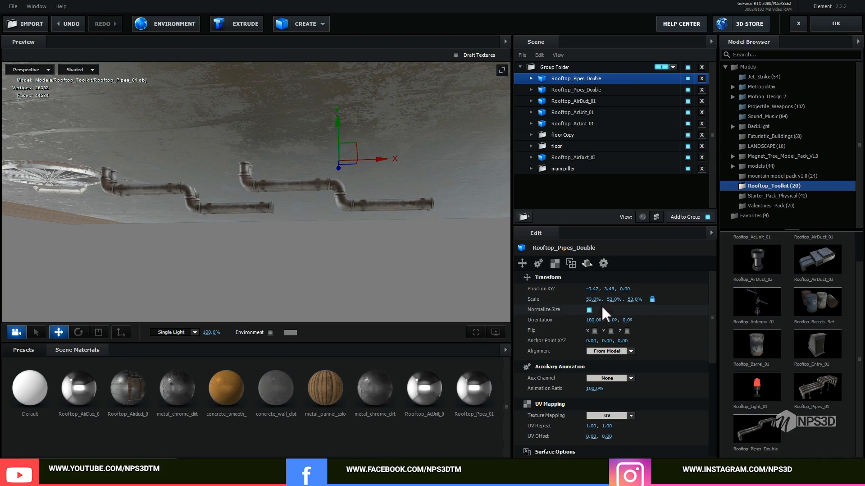
left_click_drag(610, 320, 745, 288)
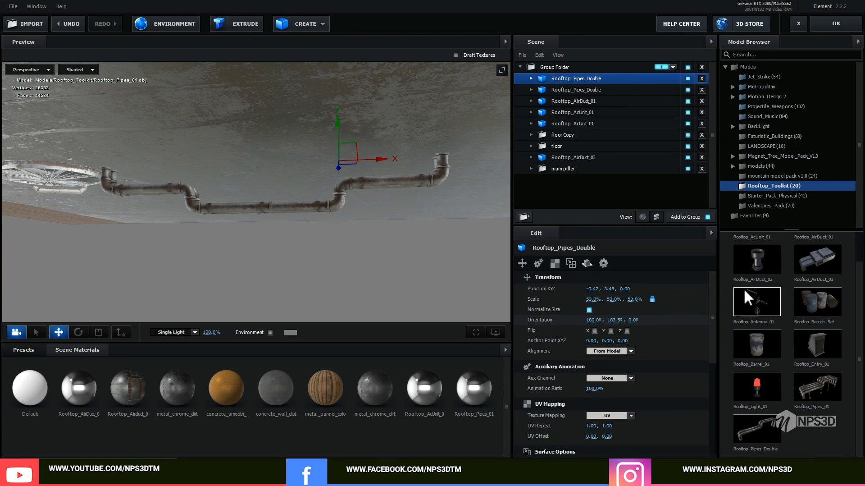
left_click_drag(379, 250, 377, 244)
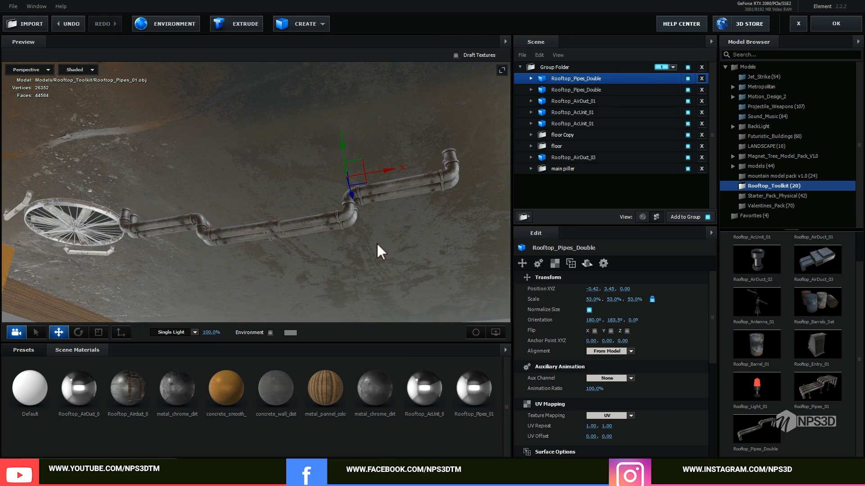
left_click(618, 321)
type("180")
left_click(664, 323)
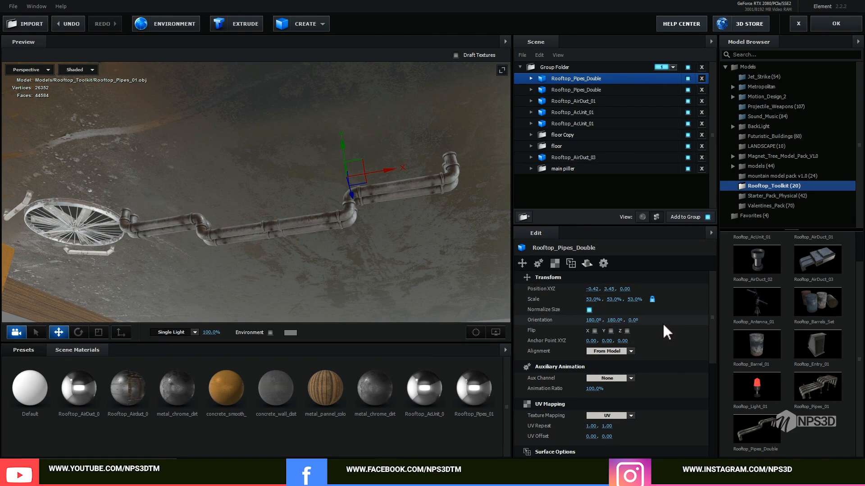
Add a third Rooftop_Pipes_Double copy to extend the ceiling pipe run between the two AC units.
left_click_drag(381, 170, 350, 227)
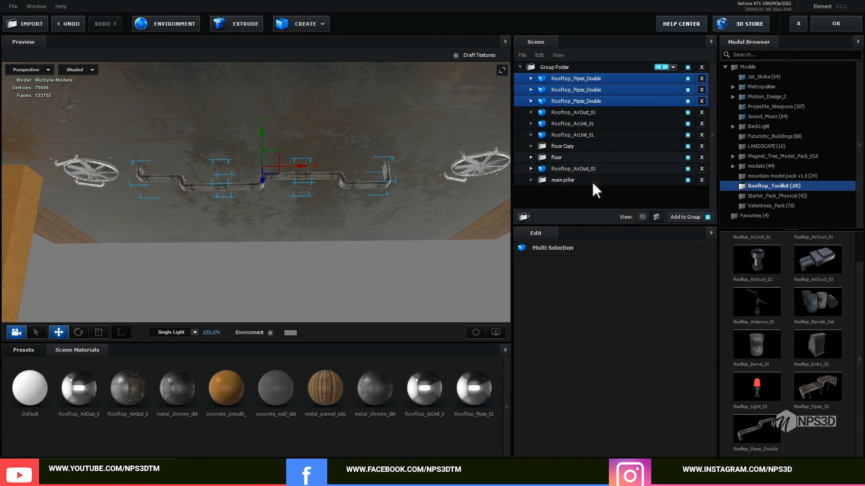
left_click(594, 121)
Check the station reference image again and add the Beam_18 model from the Motion_Design_2 Beams folder.
left_click(342, 476)
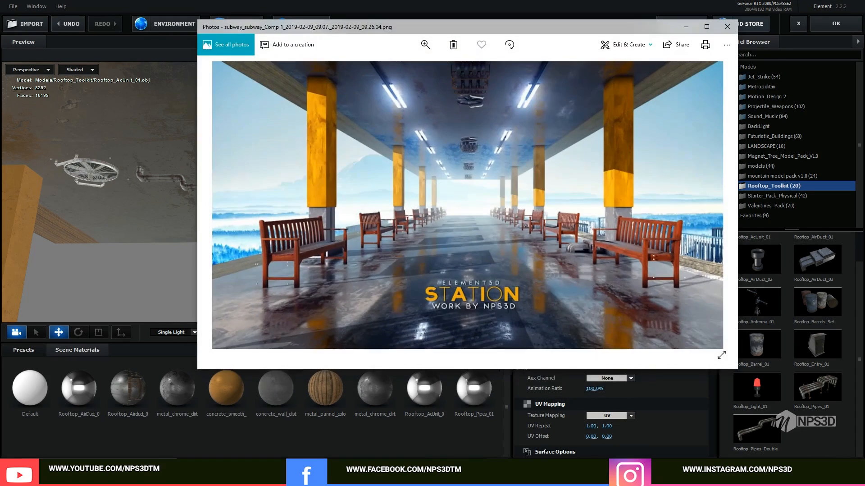
left_click(518, 476)
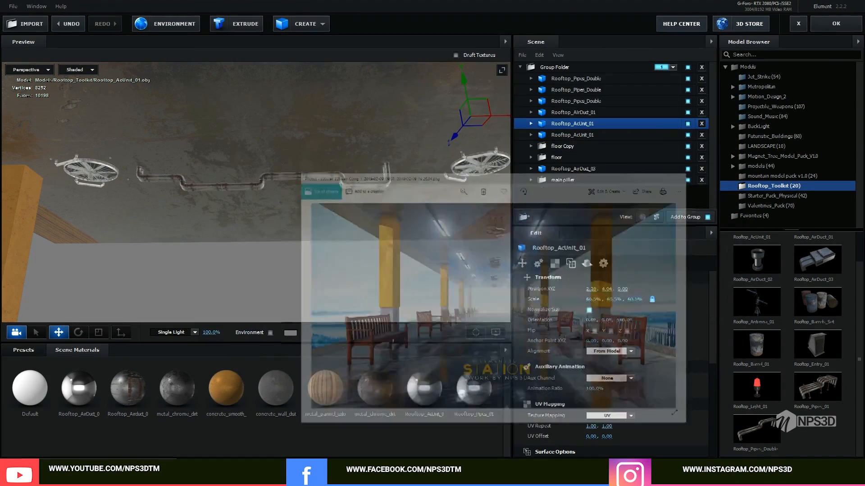
scroll(393, 261, "down", 2)
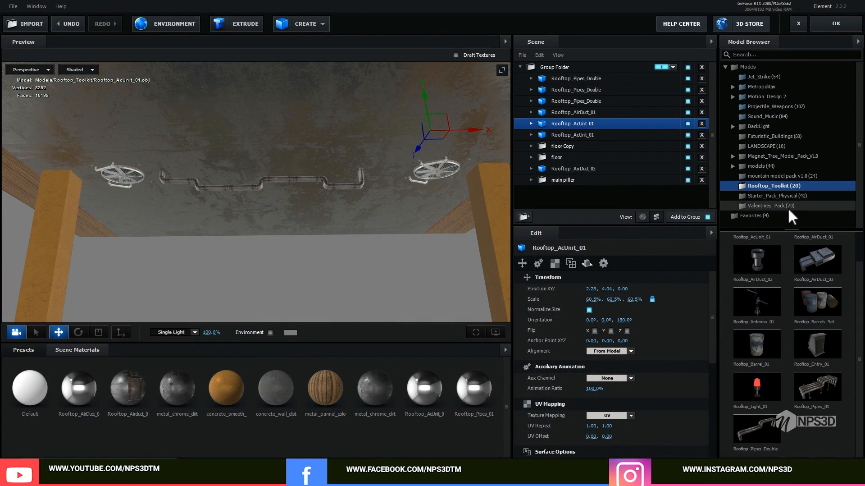
left_click(766, 97)
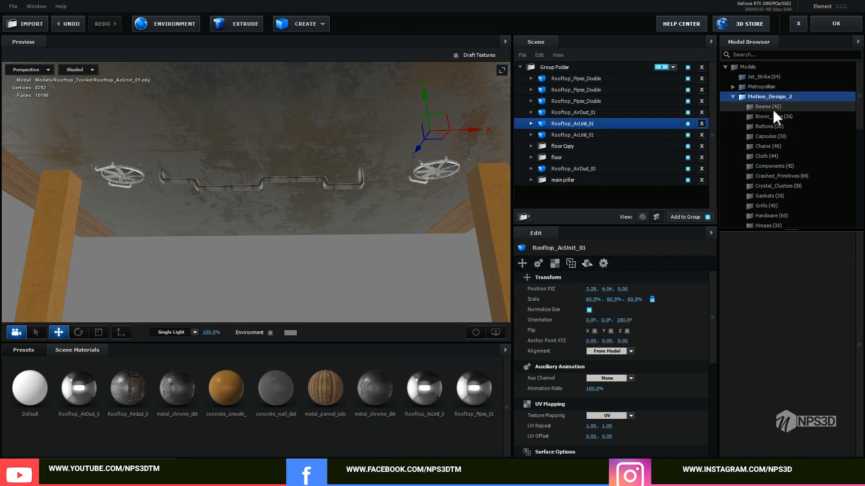
left_click(772, 107)
scroll(786, 348, "down", 3)
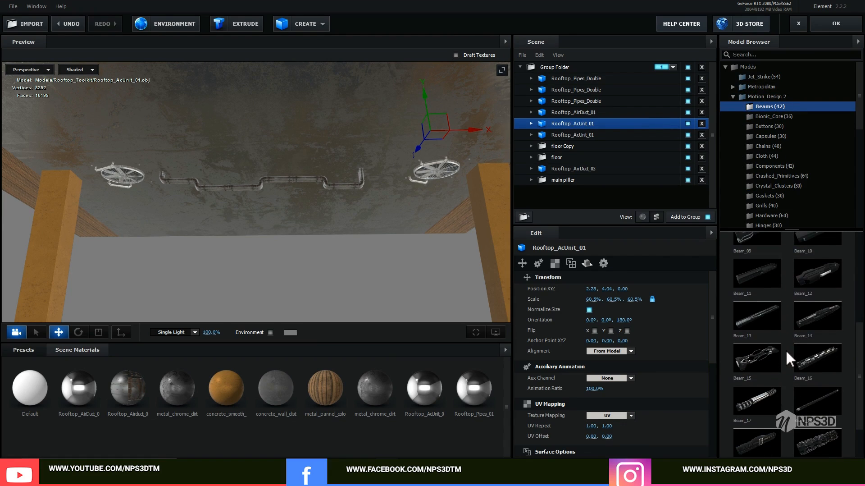
scroll(786, 348, "down", 1)
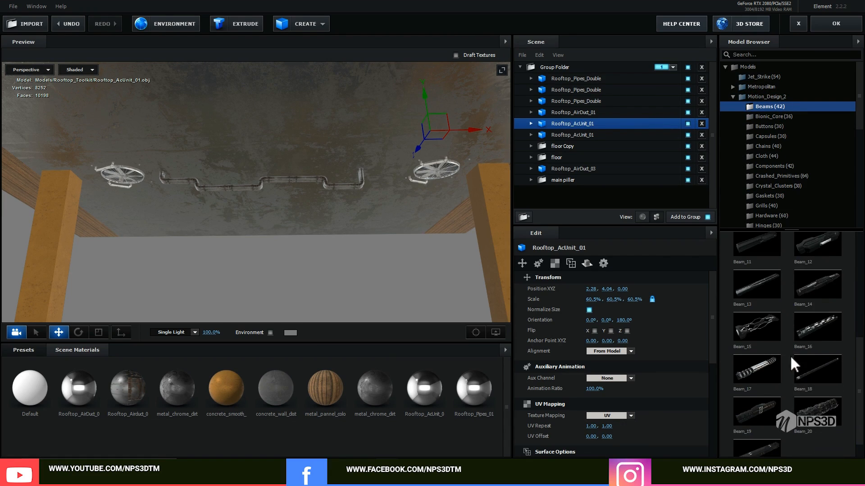
left_click(818, 369)
Enable Optimize Mesh for the Beam_18 model and raise it off the floor toward the ceiling.
scroll(280, 220, "down", 3)
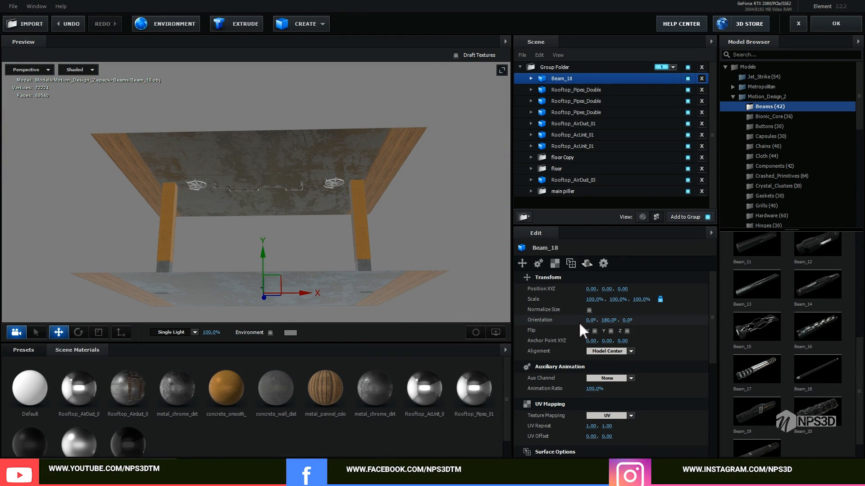
scroll(611, 358, "down", 5)
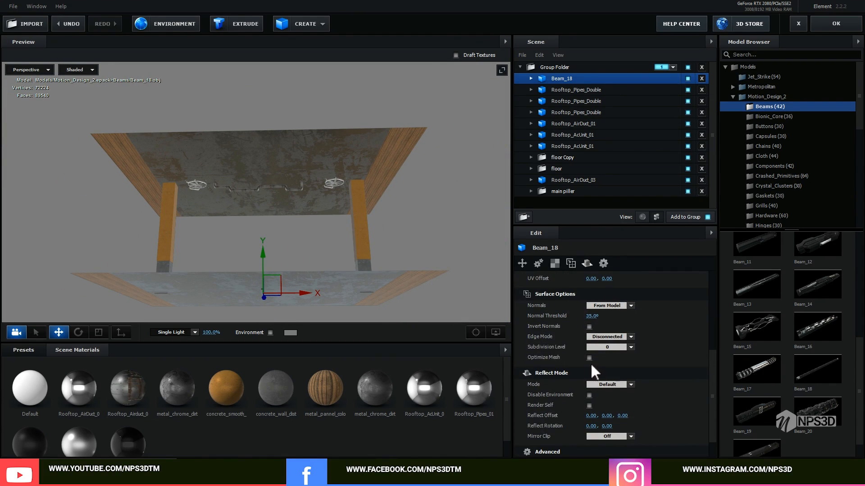
left_click_drag(415, 256, 326, 268)
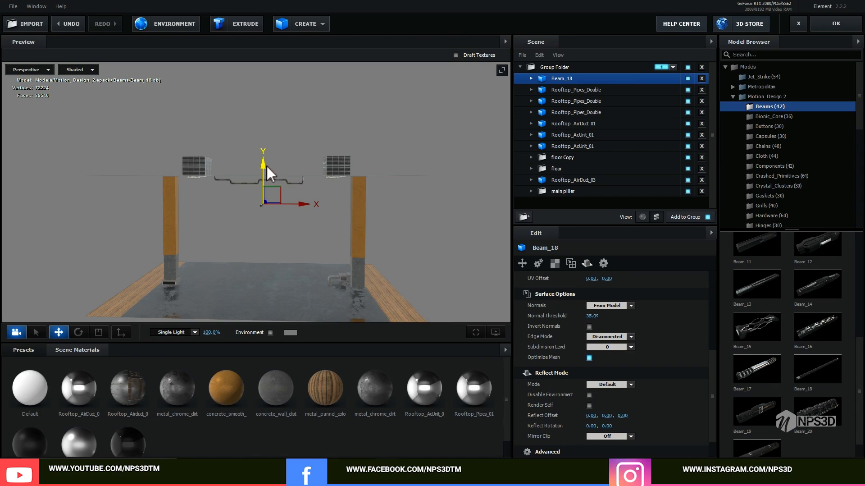
scroll(266, 164, "up", 5)
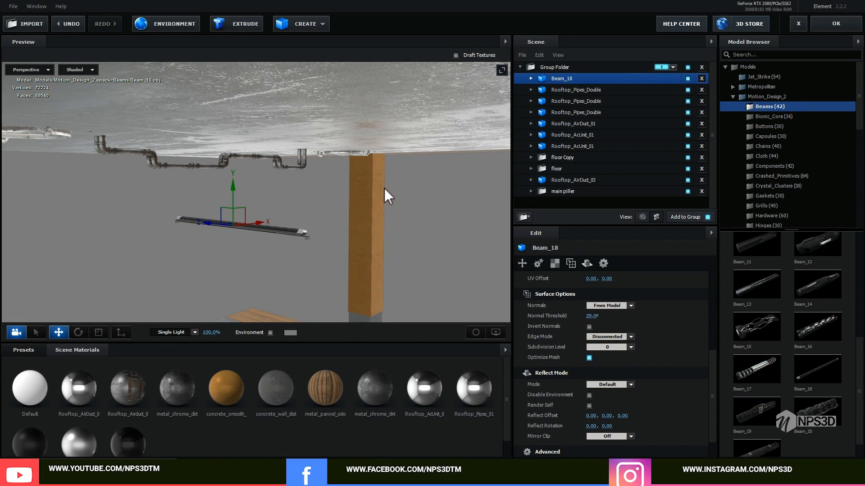
Rotate Beam_18 around its vertical axis to run parallel to the ceiling pipes and move it up against the ceiling.
key("e")
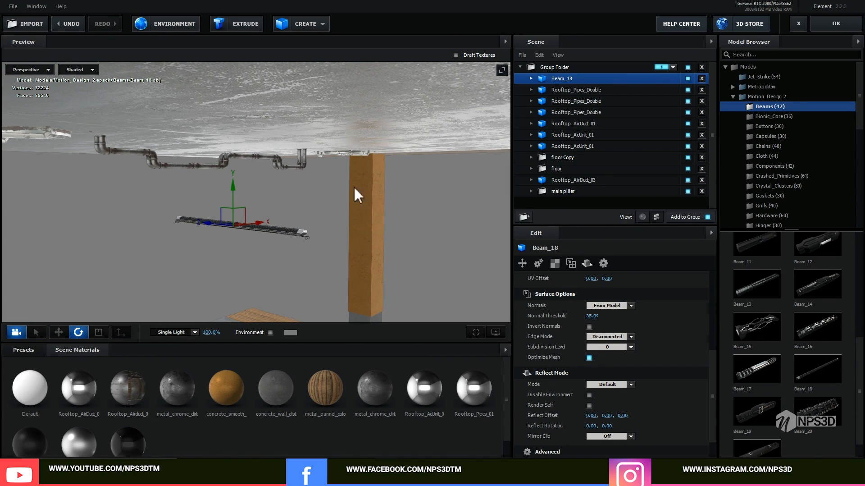
left_click_drag(220, 230, 150, 229)
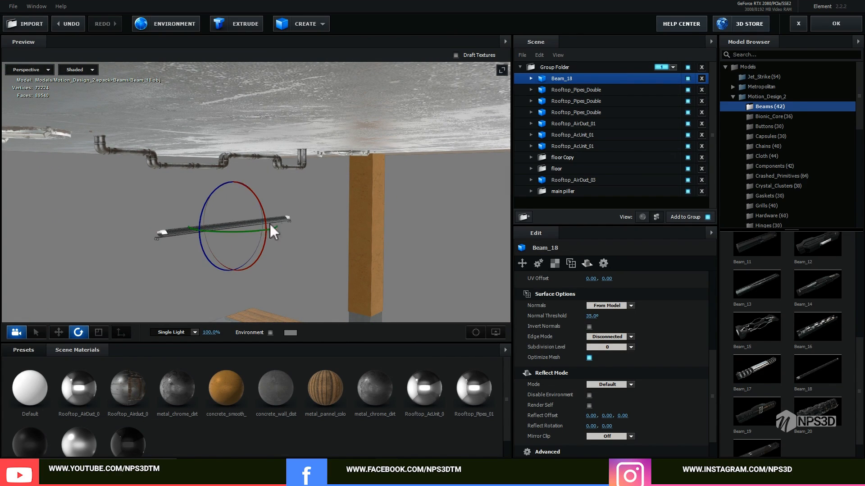
key("w")
left_click_drag(232, 185, 256, 102)
left_click_drag(289, 130, 450, 140)
Add the Single_Lights_2K_20 model from the BackLight pack's Single_Lights_2K folder to the scene.
left_click(753, 97)
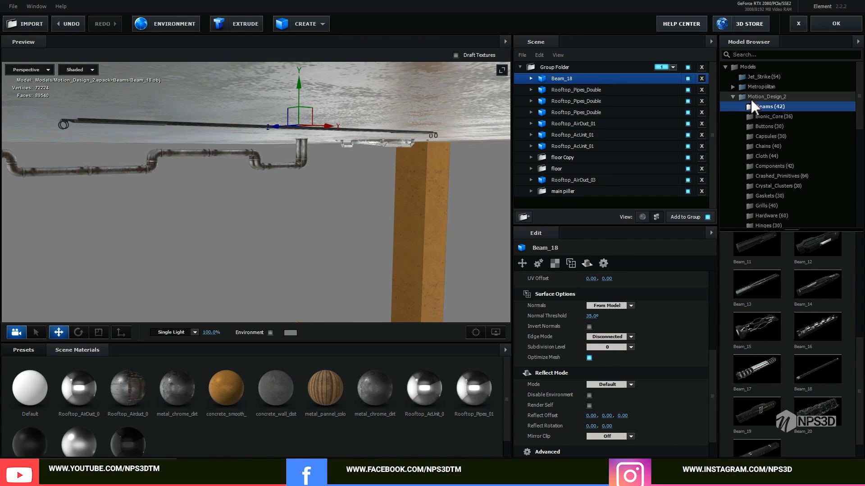
left_click(732, 97)
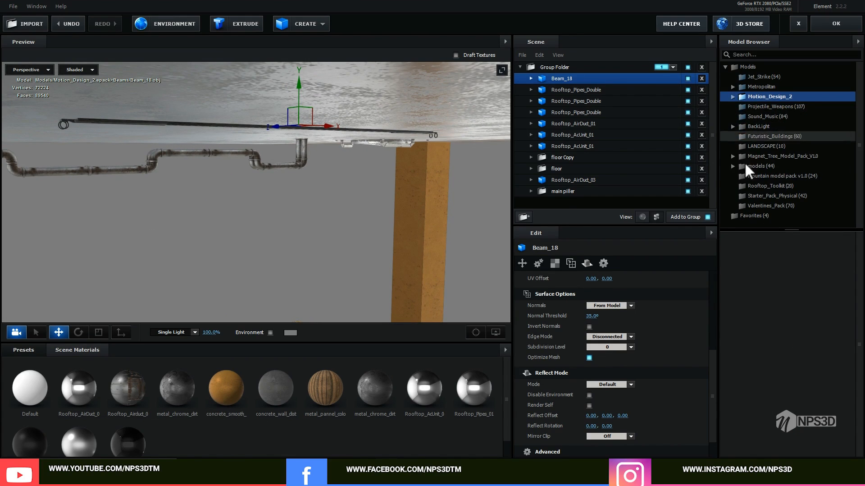
double_click(780, 127)
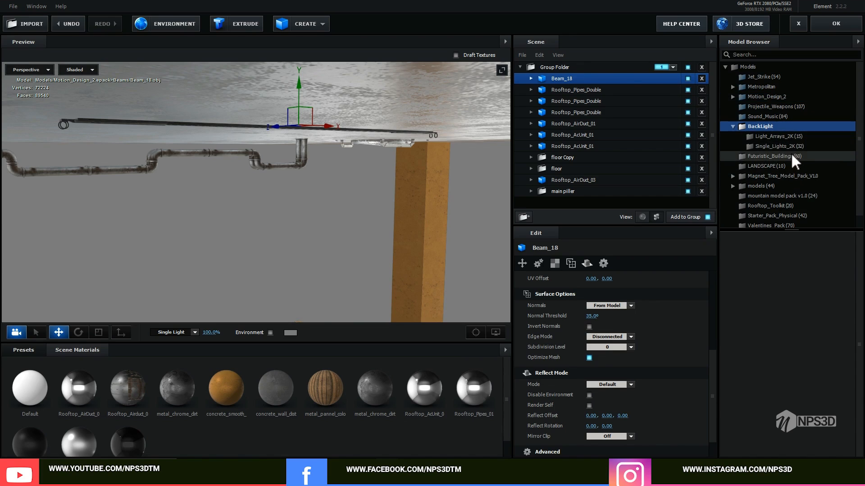
left_click(782, 137)
left_click(782, 145)
scroll(801, 335, "down", 7)
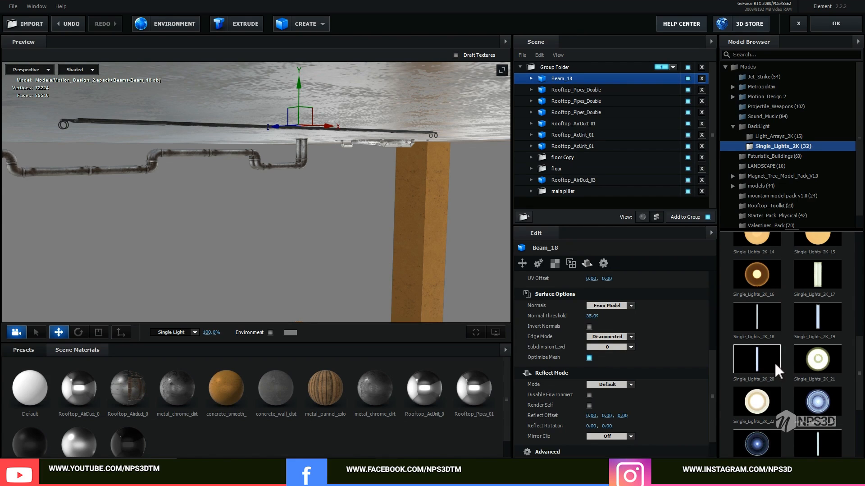
left_click(769, 359)
scroll(373, 241, "down", 5)
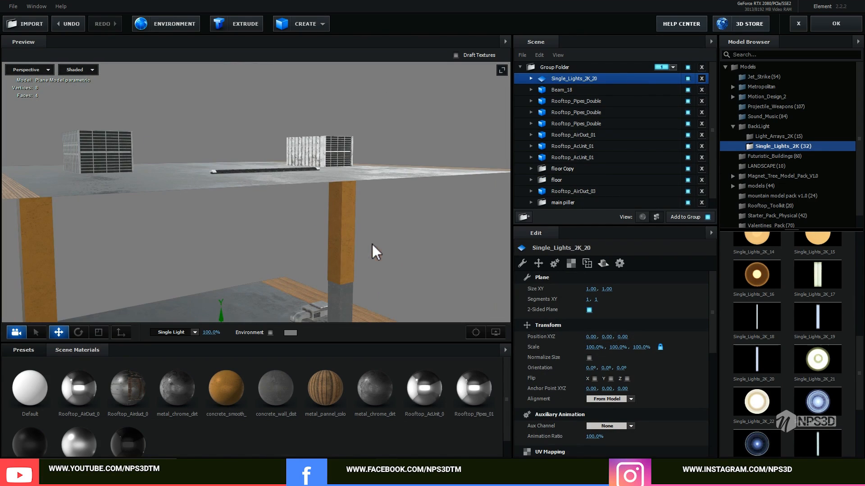
Raise the light plane to Y 1.59 and rotate it to a Y orientation of 270°.
left_click_drag(371, 242, 336, 196)
left_click_drag(218, 284, 251, 178)
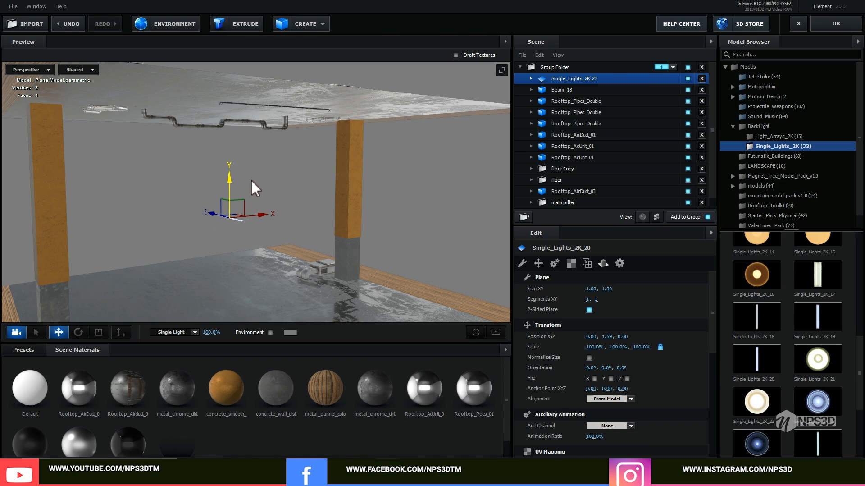
key("e")
left_click_drag(263, 221, 188, 229)
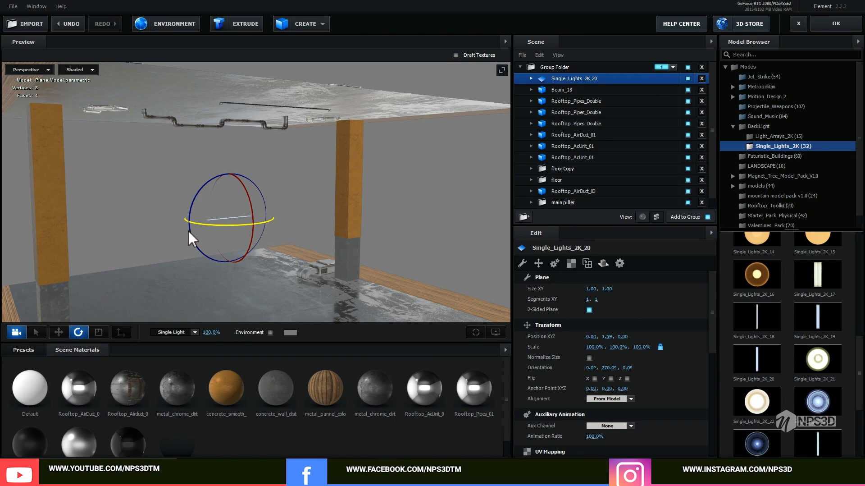
Move the light plane to Y 3.40 and Z -1.52, just below Beam_18 on the ceiling.
key("w")
left_click_drag(232, 178, 271, 78)
left_click_drag(232, 112, 256, 107)
scroll(326, 193, "up", 5)
left_click_drag(275, 149, 360, 198)
Stretch the light plane's Z scale to 199.7% so it spans the length of the beam.
key("r")
left_click_drag(332, 143, 423, 136)
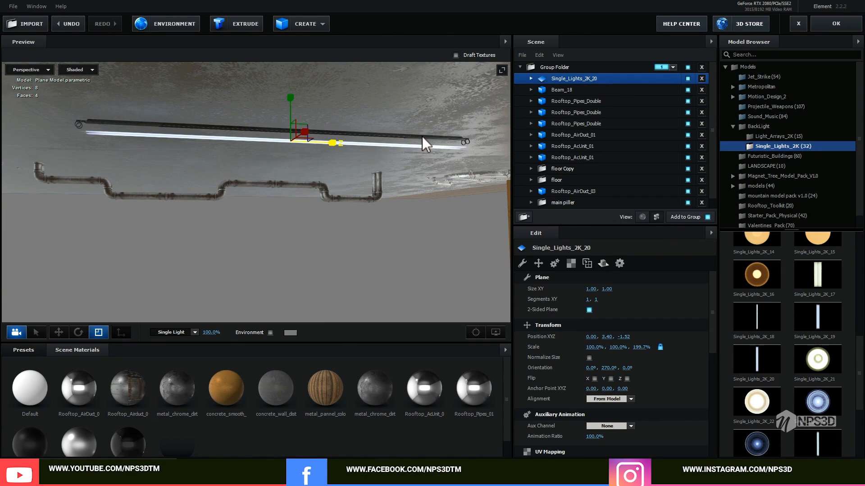
left_click_drag(388, 195, 424, 199)
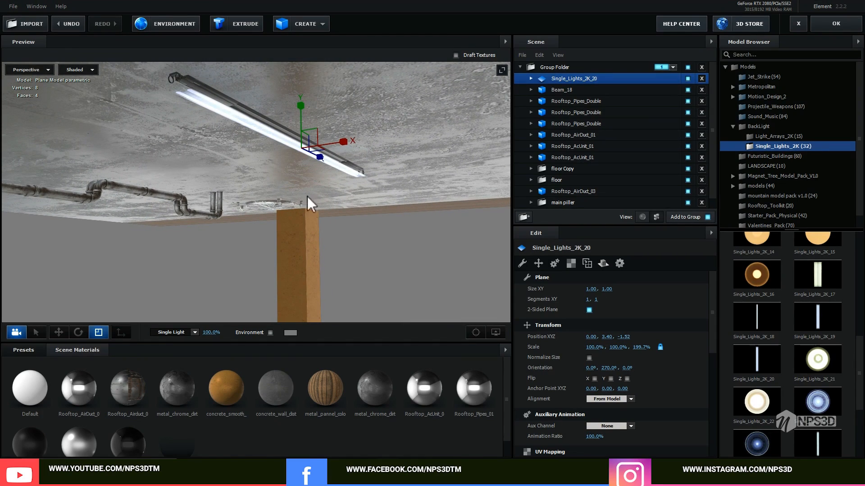
Fit the light plane against the beam, duplicate both, and move the copies across the ceiling as a second lamp.
key("w")
left_click_drag(297, 120, 300, 115)
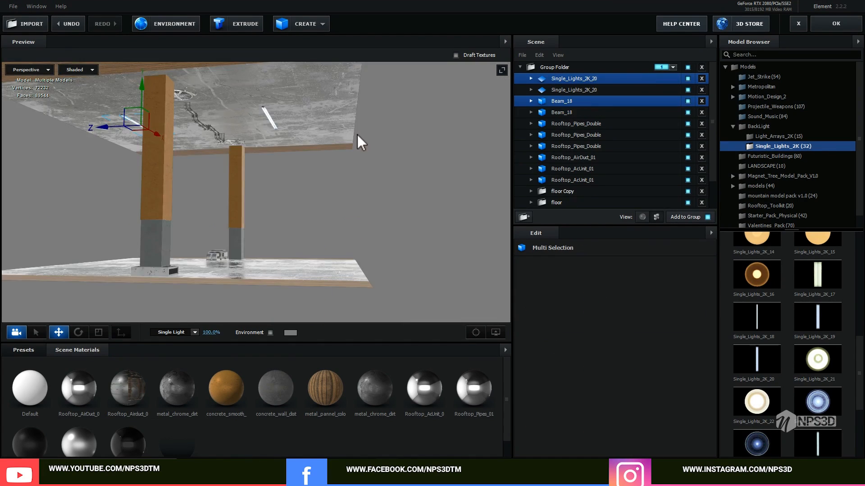
left_click_drag(356, 132, 413, 189)
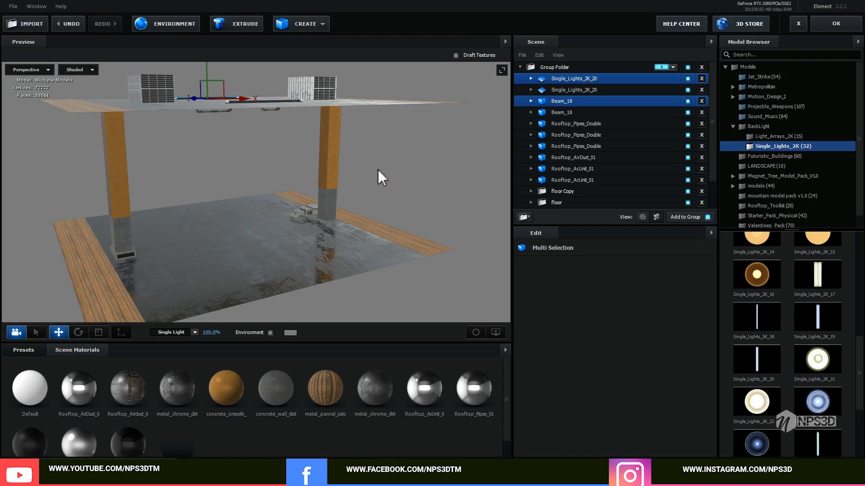
left_click_drag(378, 174, 475, 164)
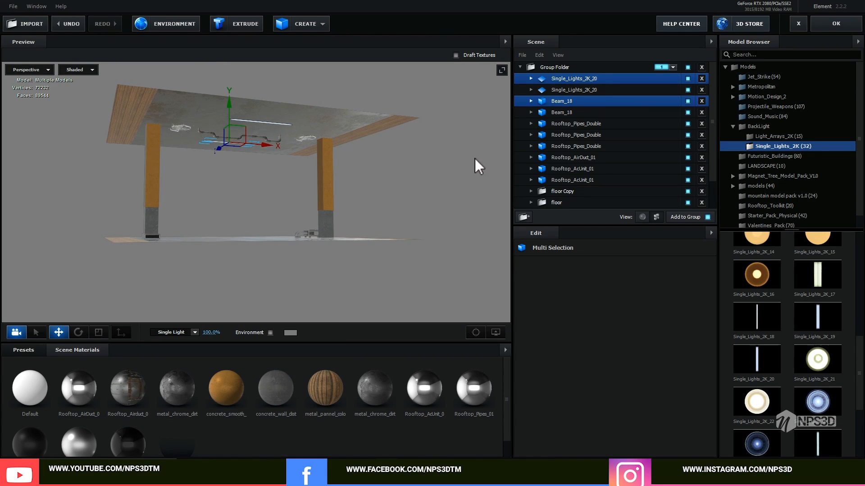
Accept the 3D scene and add a two-node camera with the 28mm preset to the composition.
left_click(831, 25)
right_click(136, 399)
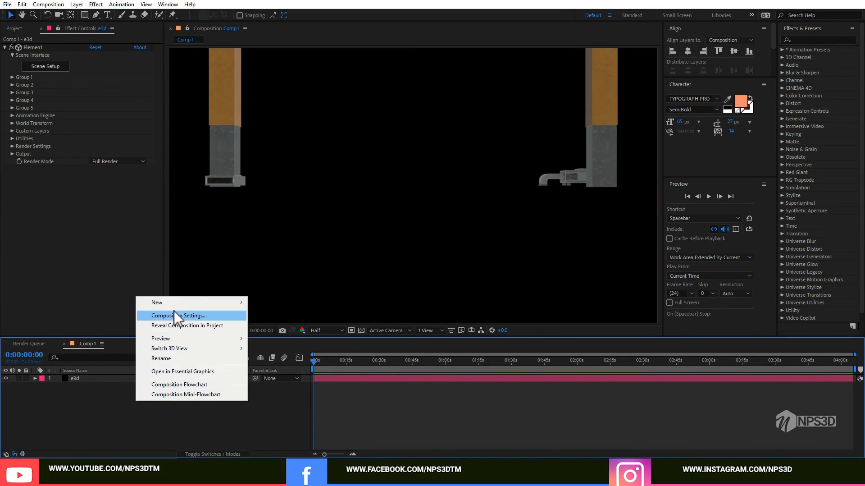
mouse_move(180, 303)
left_click(280, 345)
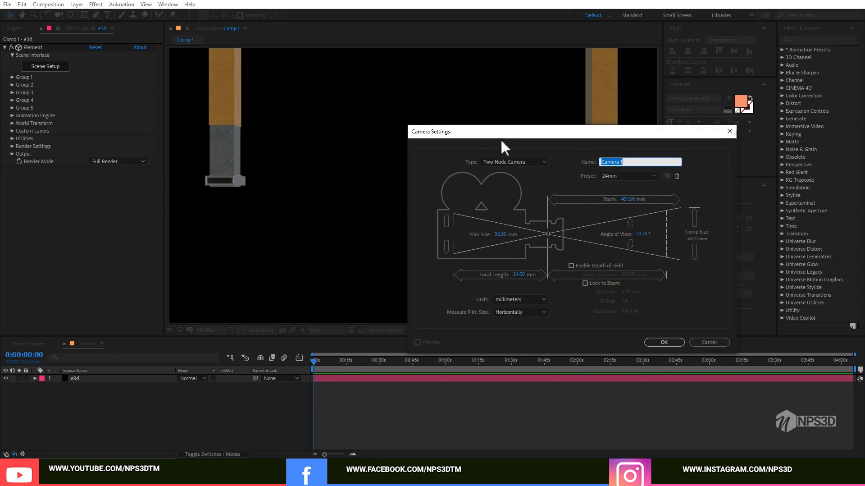
left_click(631, 175)
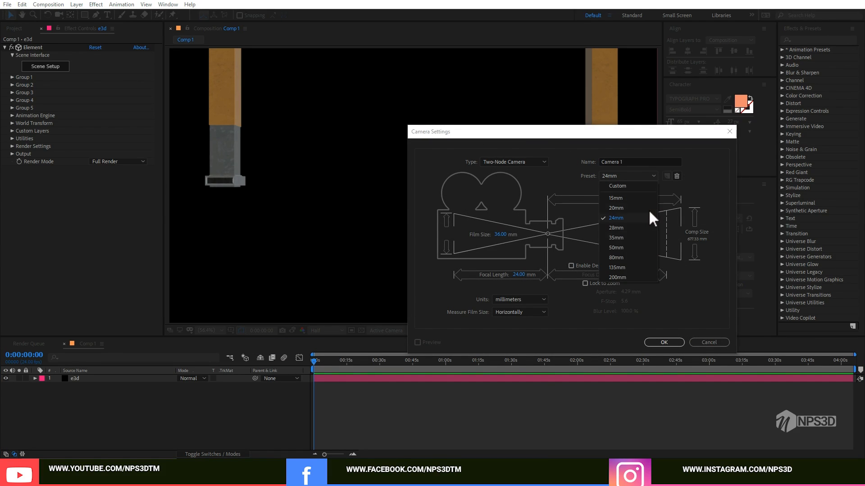
left_click(621, 227)
left_click(663, 342)
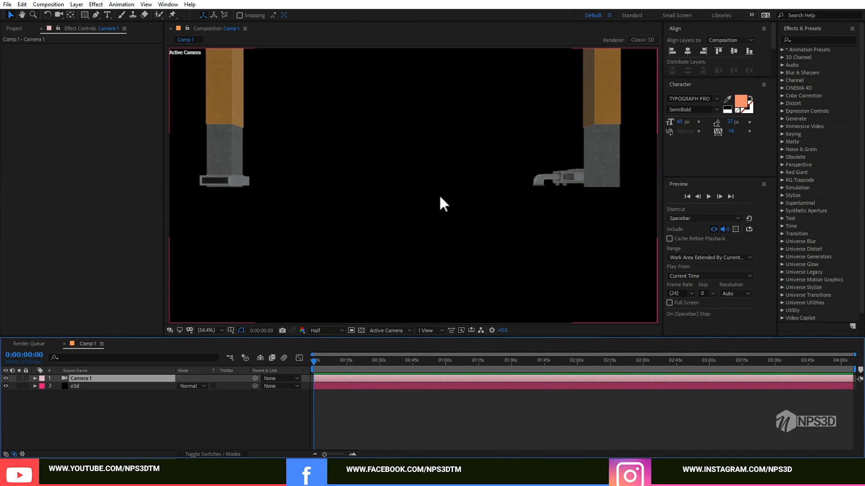
Reposition Camera 1 to frame the floor, ceiling and both pillars head-on, pulled back to show the full structure.
key("c")
left_click_drag(441, 159, 409, 249)
mouse_move(426, 174)
left_mouse_down()
mouse_move(427, 191)
mouse_move(435, 187)
left_mouse_up()
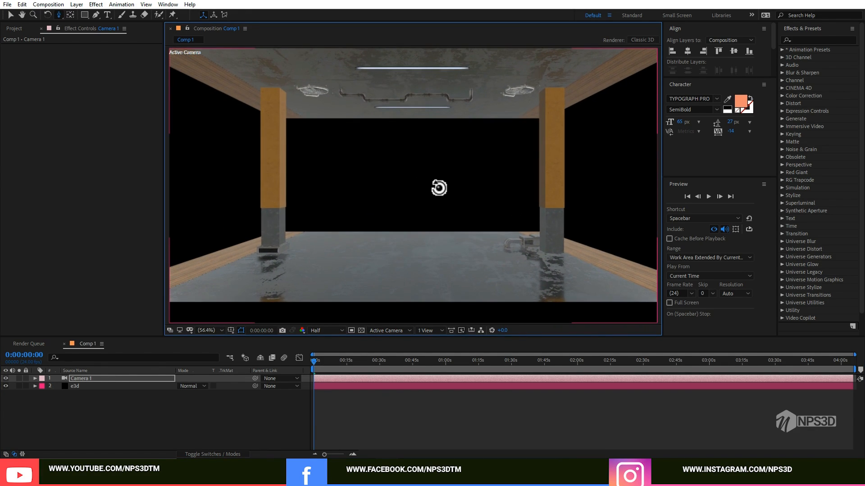
left_click(82, 385)
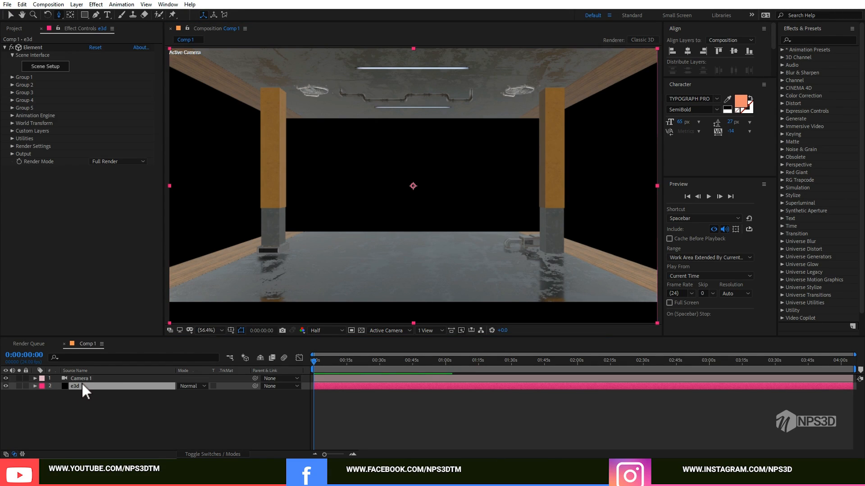
left_click_drag(362, 225, 346, 266)
left_click(201, 425)
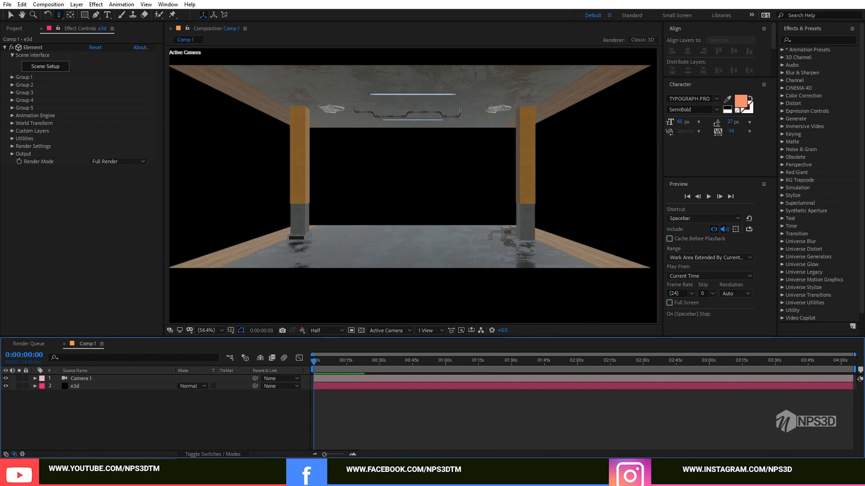
Place cold-dawn-foggy-757425.jpg below the e3d layer in the composition and hide it.
left_click_drag(54, 110, 125, 402)
scroll(354, 201, "down", 3)
scroll(355, 202, "up", 2)
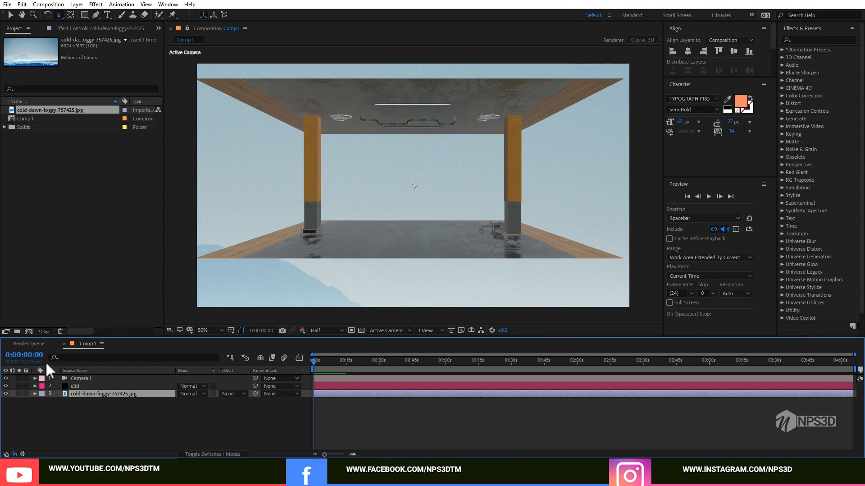
left_click(6, 393)
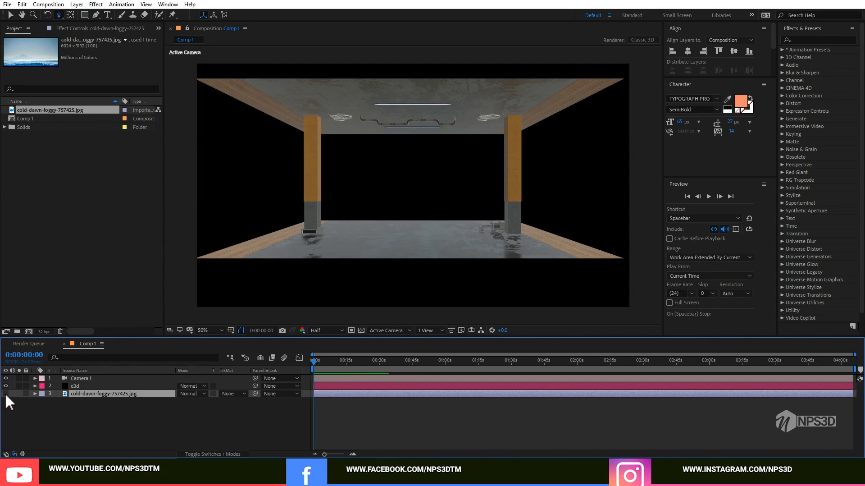
Assign cold-dawn-foggy-757425.jpg as Layer 1 of the Element effect's Custom Texture Maps on the e3d layer.
left_click(83, 385)
left_click(93, 29)
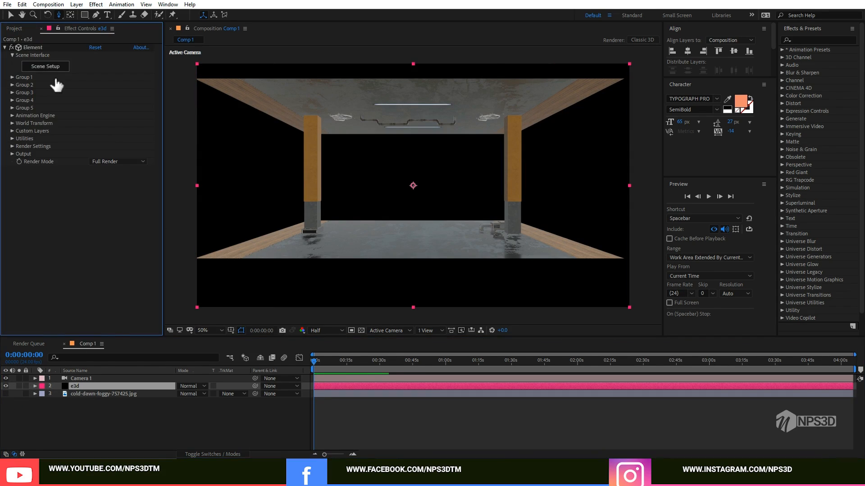
left_click(12, 130)
left_click(20, 146)
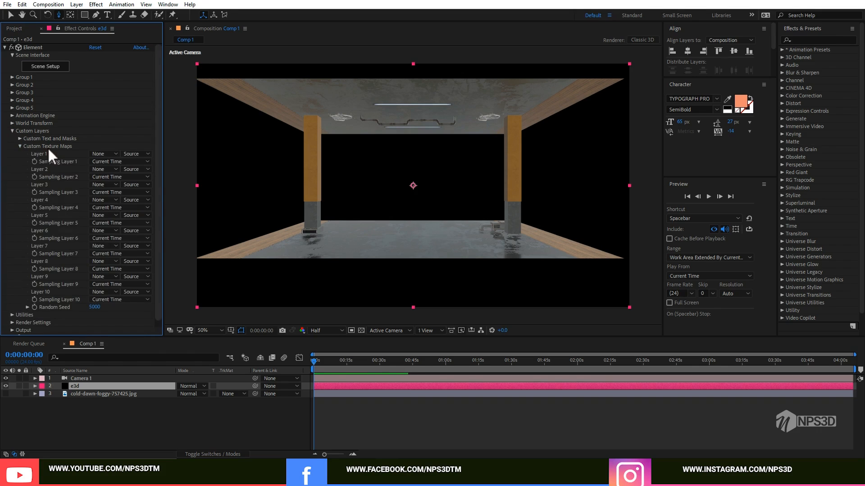
left_click(103, 154)
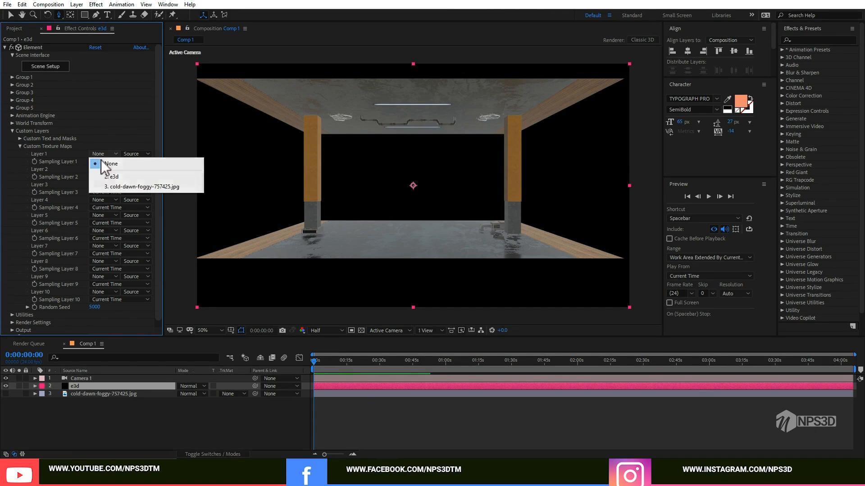
left_click(118, 186)
left_click(12, 130)
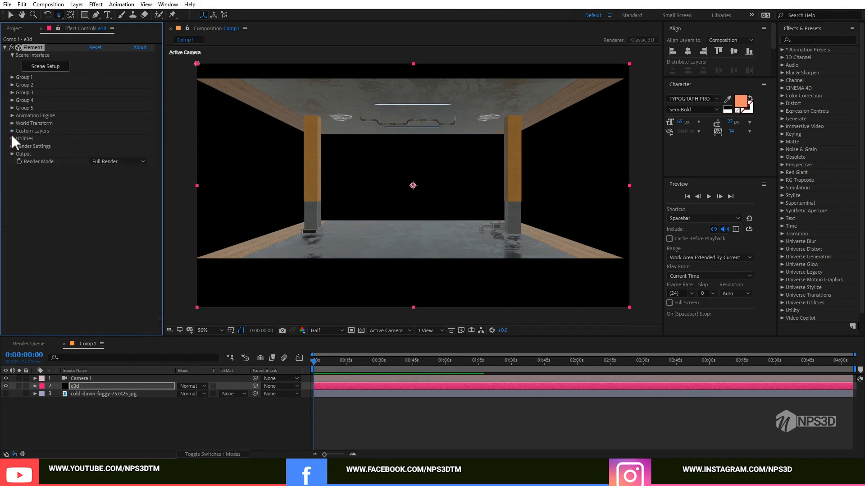
Reopen the 3D scene setup and replace the environment texture with Custom Layer 1, the cold-dawn-foggy image.
left_click(47, 66)
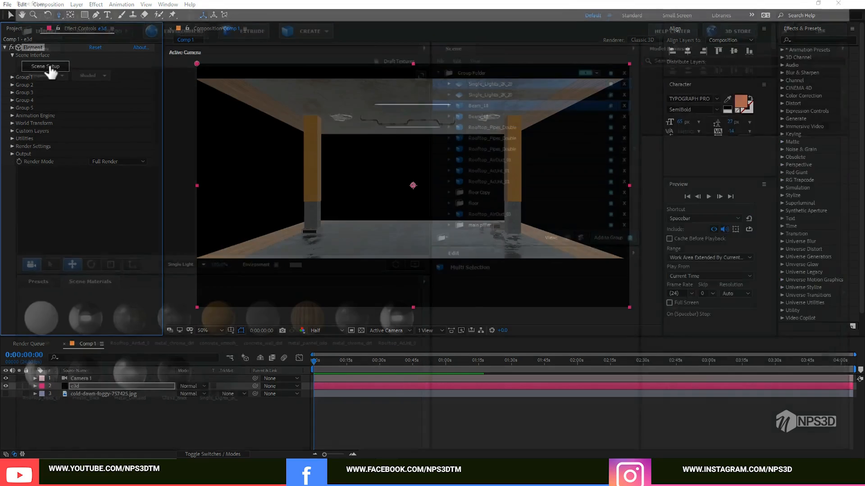
left_click(177, 23)
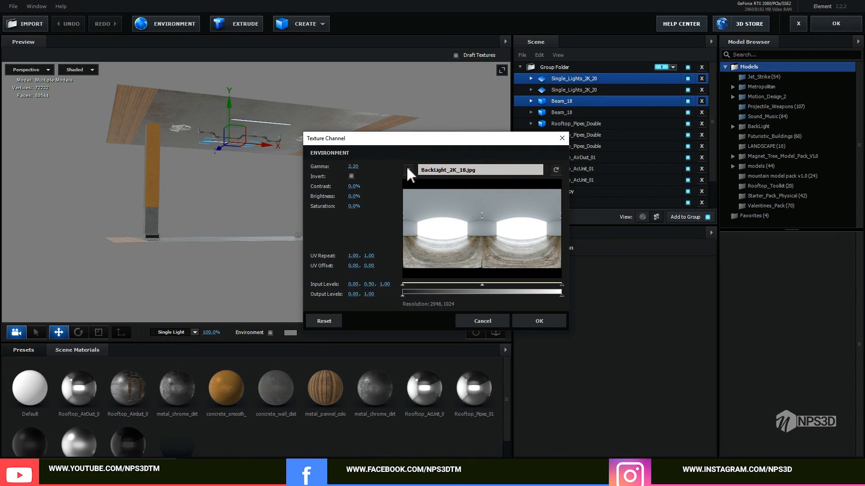
left_click(409, 170)
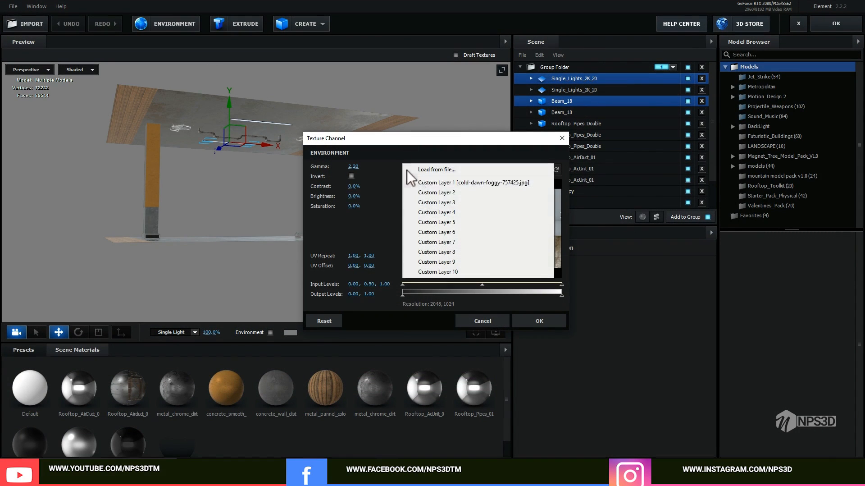
left_click(446, 192)
left_click(553, 323)
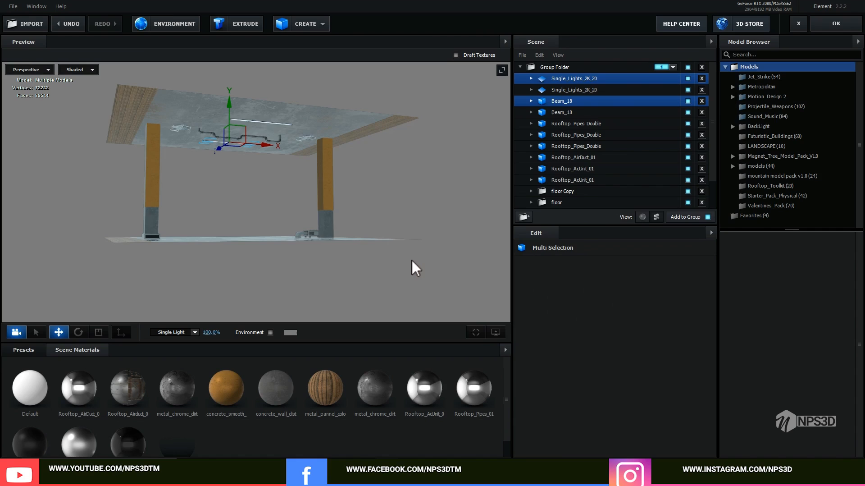
Show the environment background in the 3D preview and check the structure against it from several angles.
left_click_drag(414, 268, 373, 272)
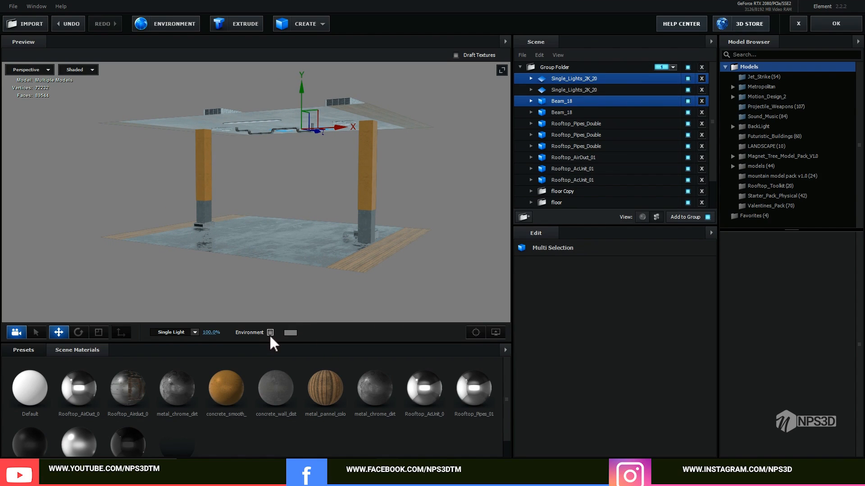
left_click(271, 332)
left_click_drag(271, 309, 242, 256)
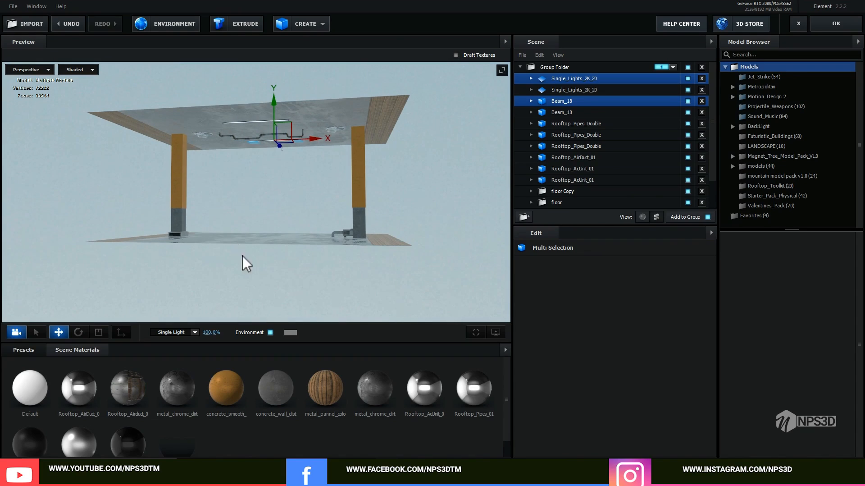
left_click_drag(205, 190, 271, 193)
scroll(277, 225, "up", 4)
scroll(291, 214, "up", 3)
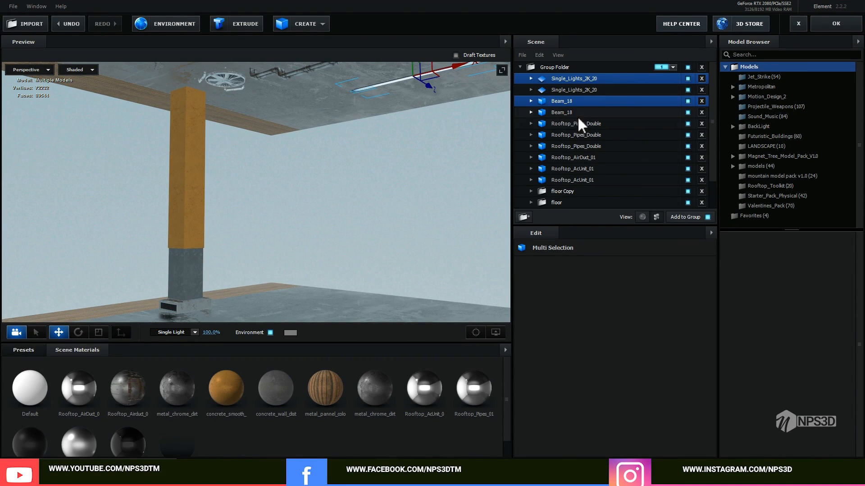
Set the reflect mode of both box models in the main pillar to Spherical.
left_click_drag(341, 194, 381, 180)
left_click(380, 177)
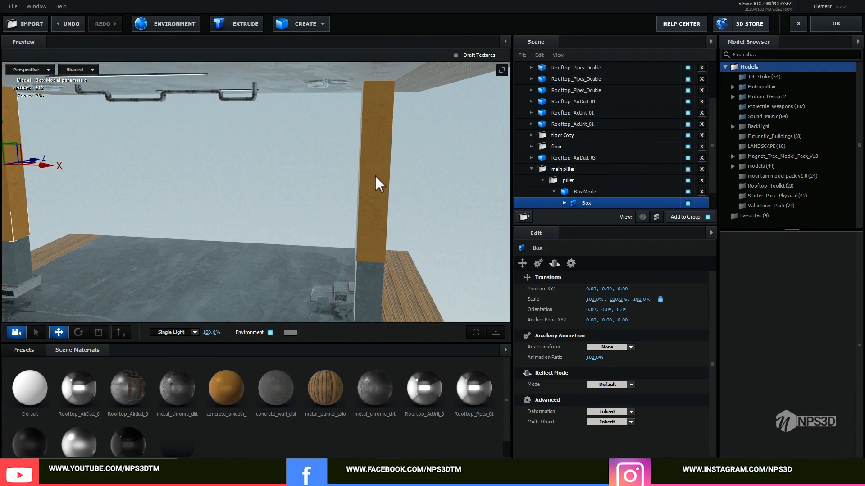
left_click_drag(82, 173, 272, 195)
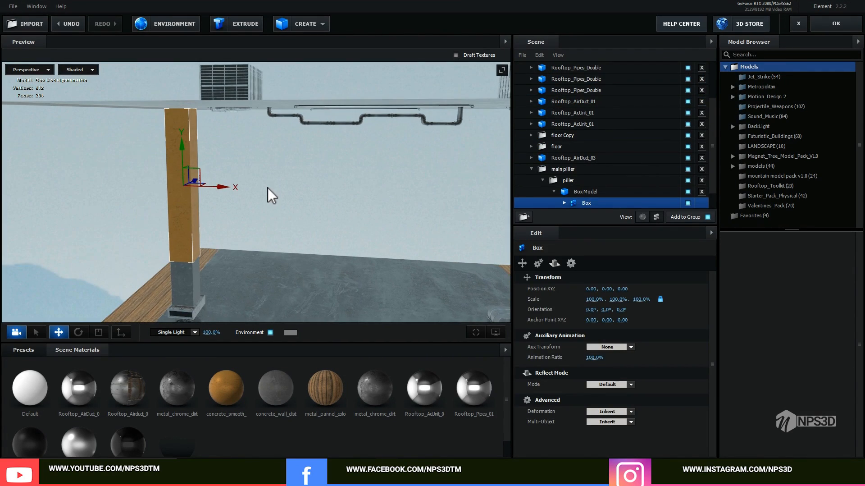
left_click(569, 194)
left_click(554, 192)
left_click(603, 263)
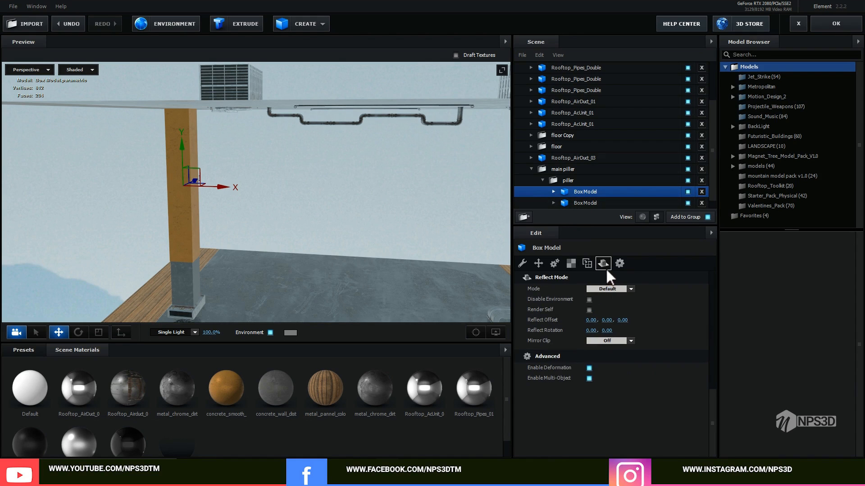
left_click(608, 288)
left_click(608, 320)
left_click(585, 203)
left_click(609, 289)
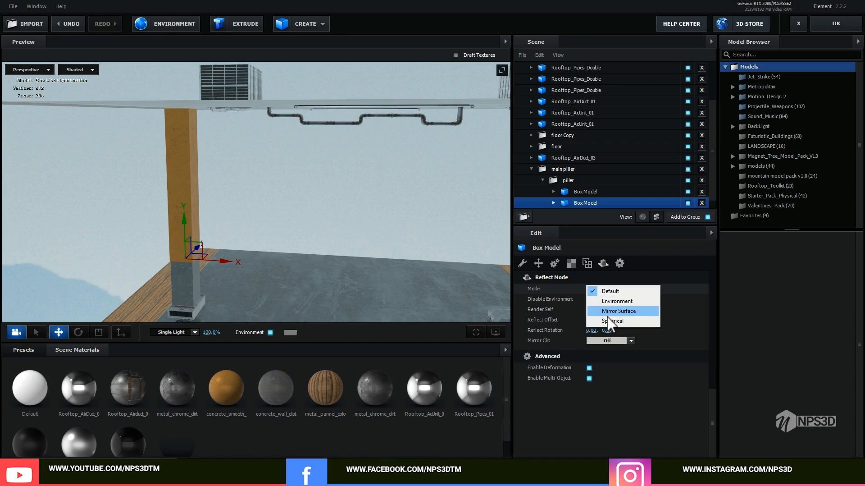
left_click(608, 322)
Check the whole structure in the preview, accept the scene setup and return to the composition.
left_click_drag(453, 237, 397, 169)
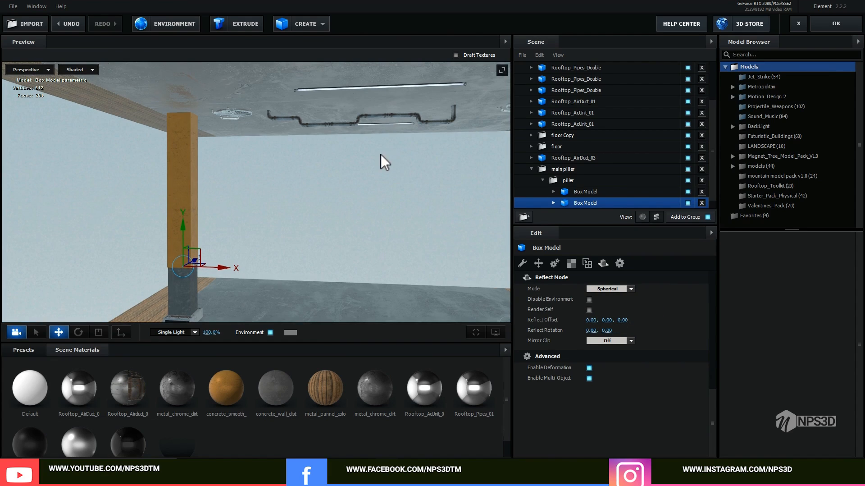
scroll(388, 151, "up", 3)
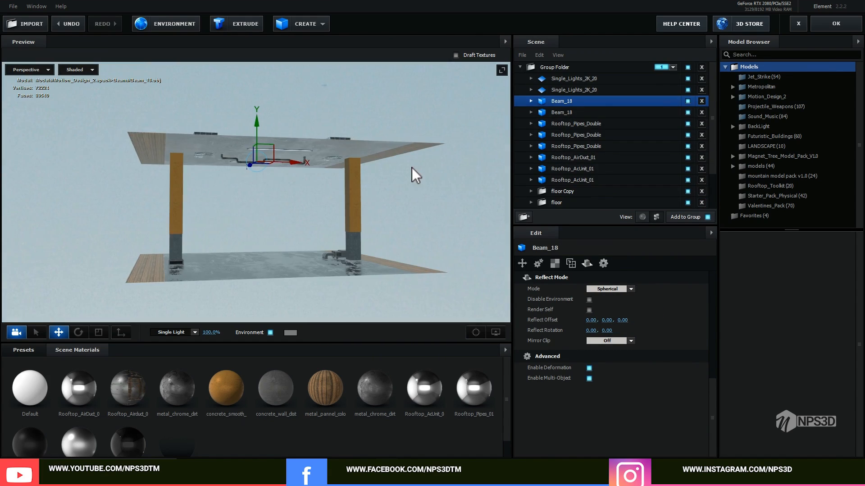
mouse_move(411, 174)
left_mouse_down()
mouse_move(387, 185)
mouse_move(406, 170)
left_mouse_up()
left_click(823, 24)
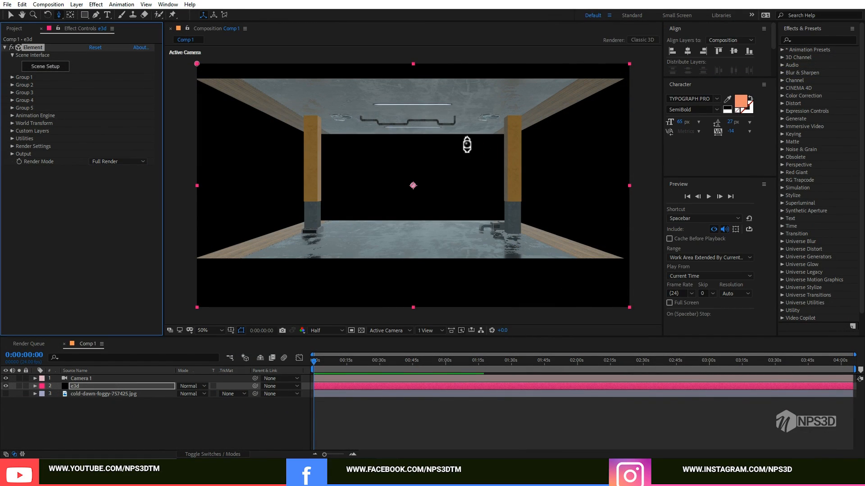
Set the Particle Replicator shape of Group 1 in the Element effect to 3D Grid.
left_click(86, 211)
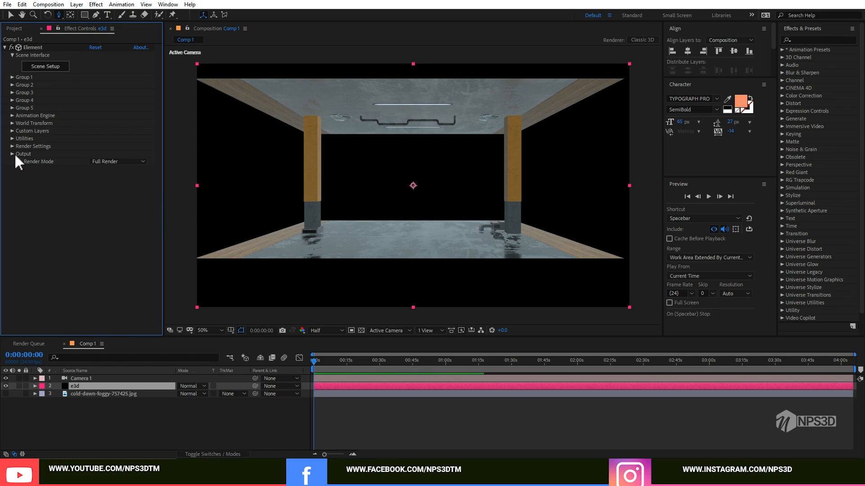
left_click(12, 77)
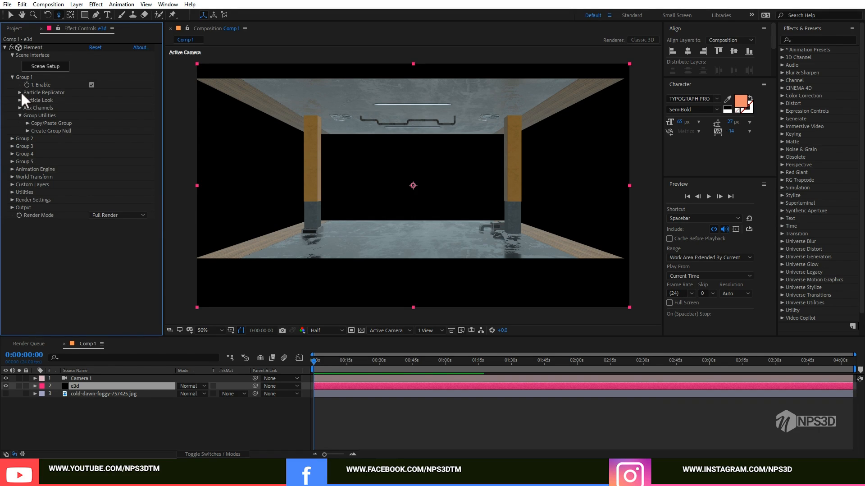
left_click(20, 92)
left_click(103, 107)
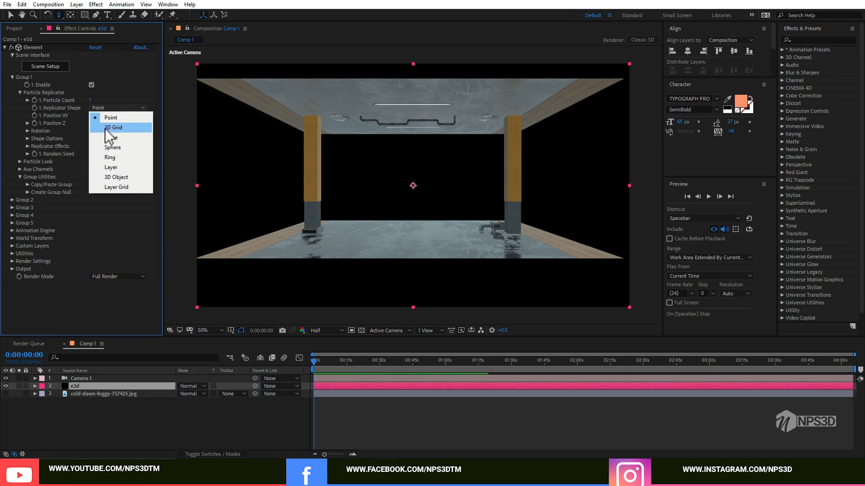
left_click(109, 128)
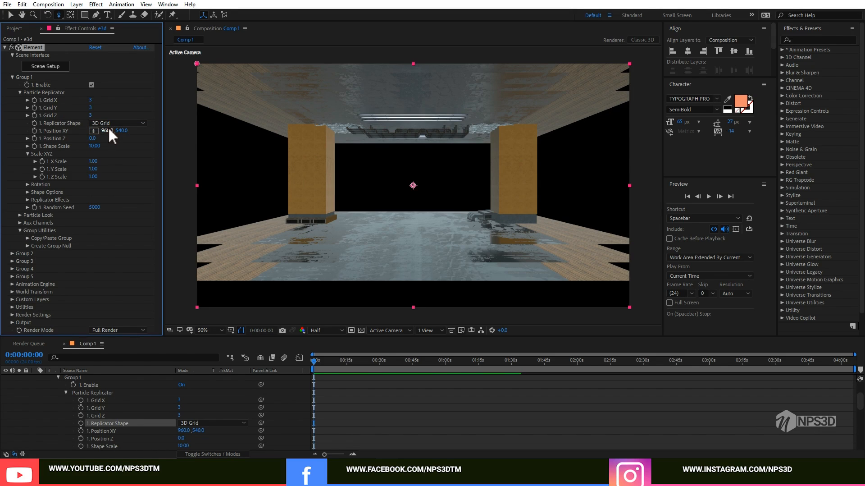
Set Group 1's 3D grid replicator to 1 copy in X, 1 in Y and 5 in Z.
left_click_drag(91, 110, 71, 113)
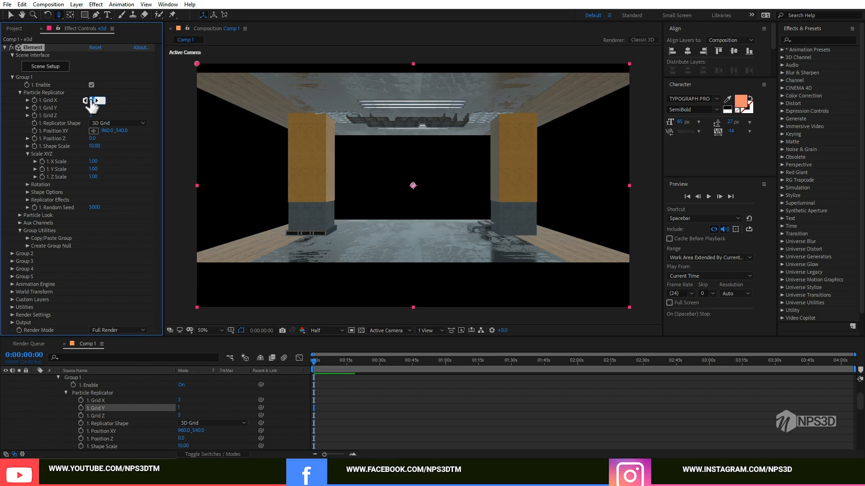
left_click_drag(93, 101, 83, 101)
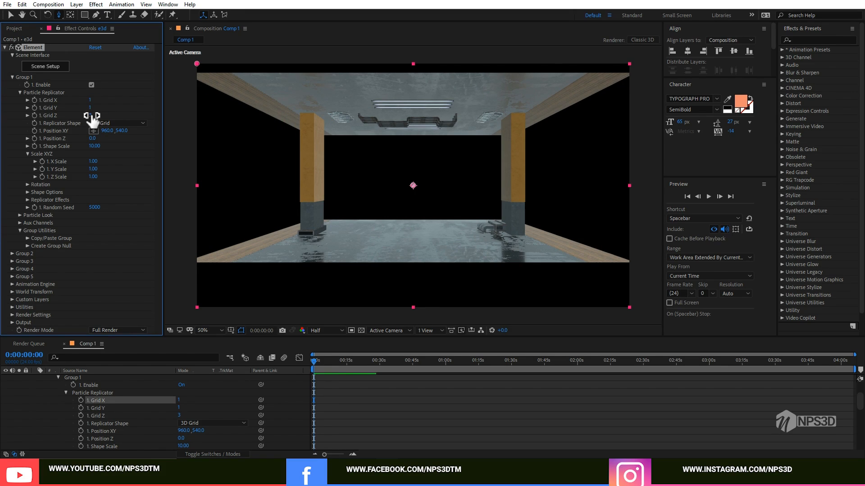
key("Return")
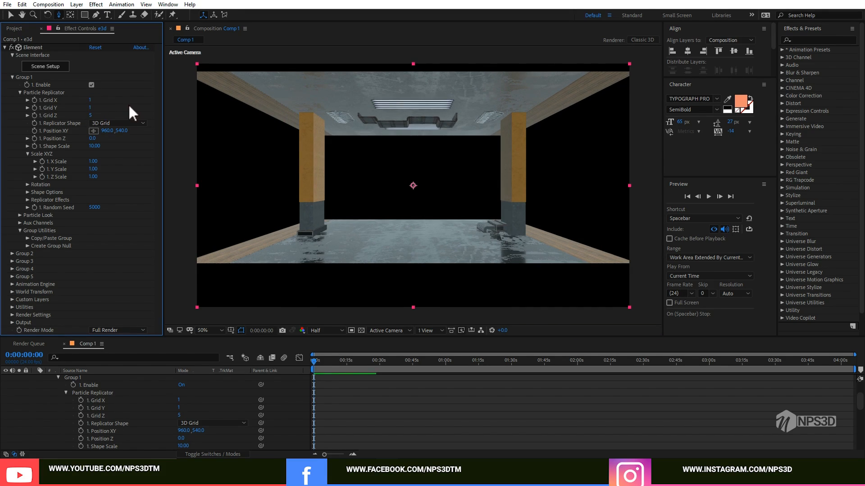
Set Group 1's Shape Scale to 349.30 and reframe the camera to look down the row of columns.
left_click_drag(95, 149, 141, 189)
left_click_drag(96, 146, 408, 121)
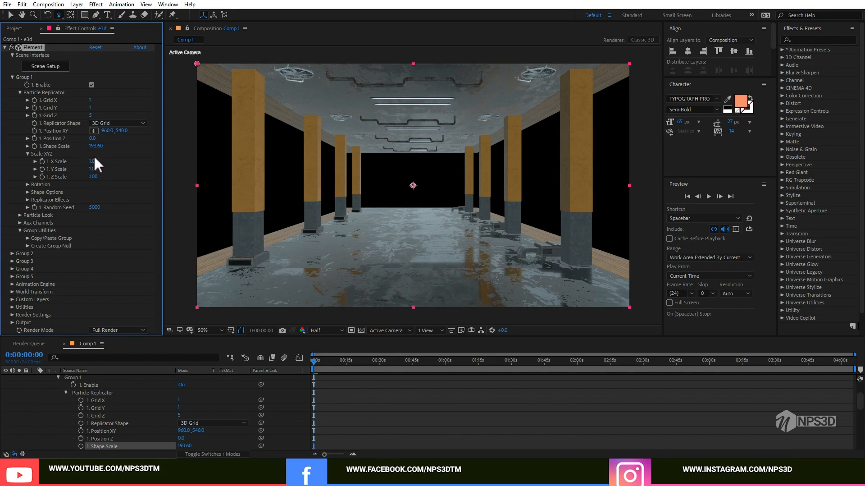
left_click_drag(96, 146, 59, 177)
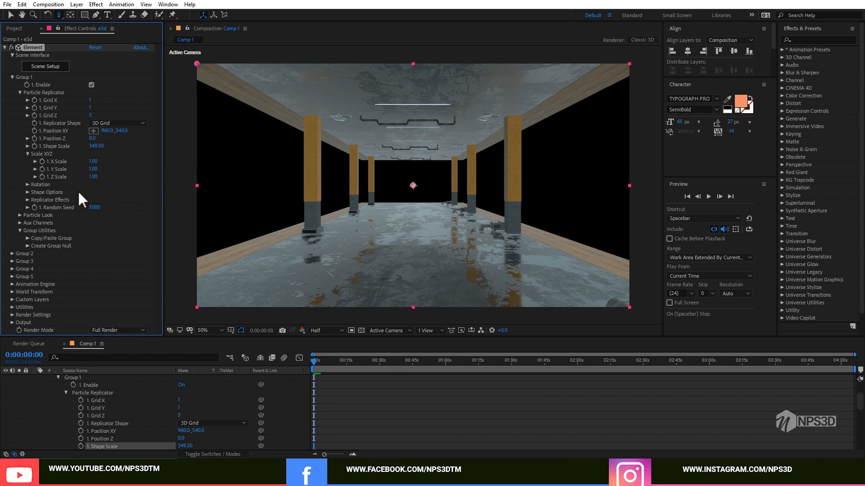
left_click_drag(322, 246, 404, 190)
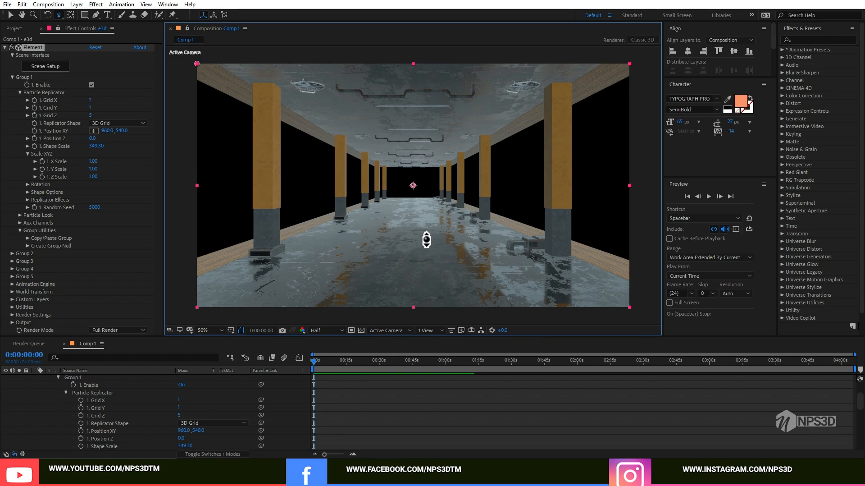
left_click_drag(427, 238, 426, 236)
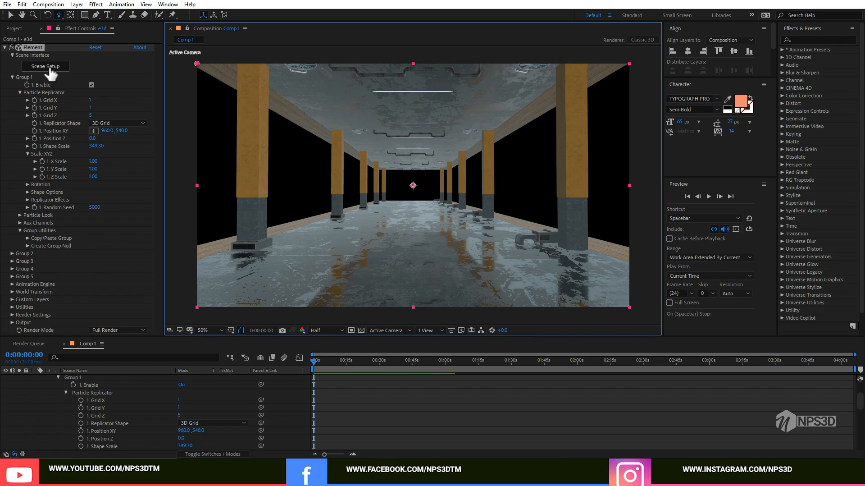
Check the reference station image, then open Element's scene setup and add the bench model from the favorites.
key("alt+Tab")
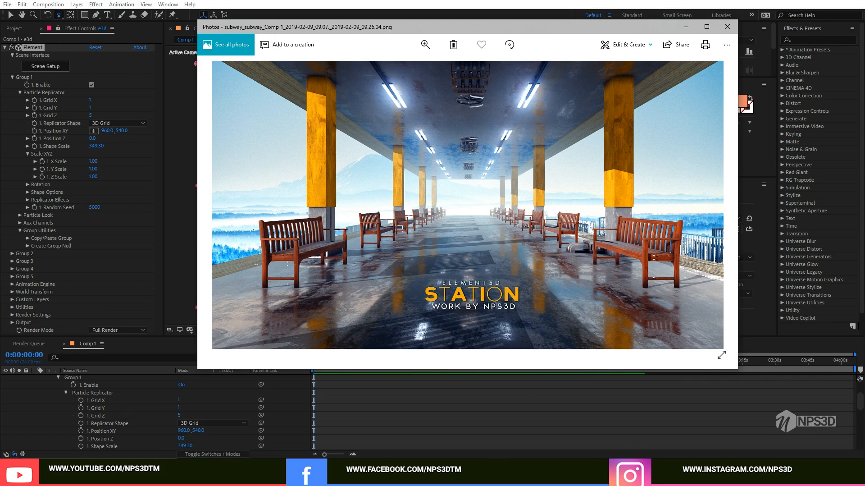
key("alt+Tab")
left_click(54, 71)
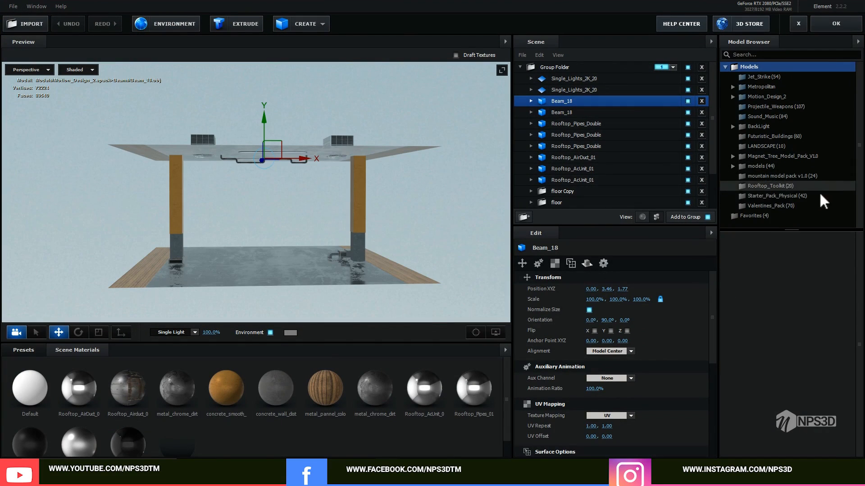
left_click(768, 215)
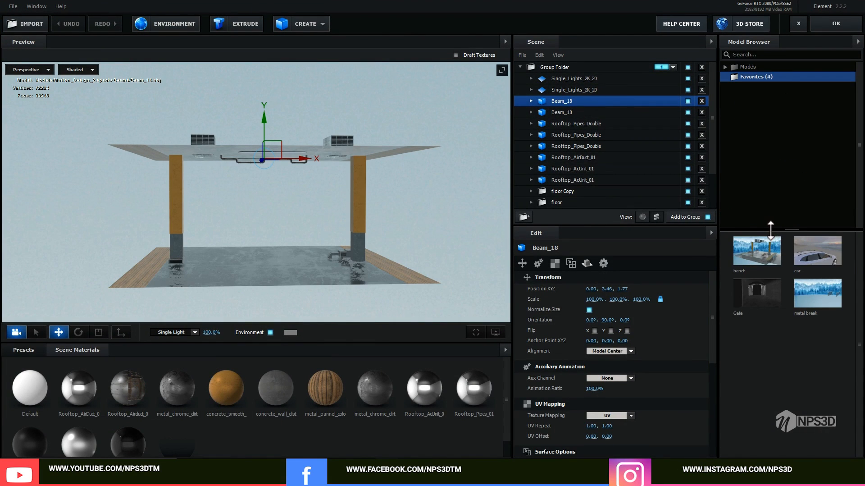
left_click(763, 249)
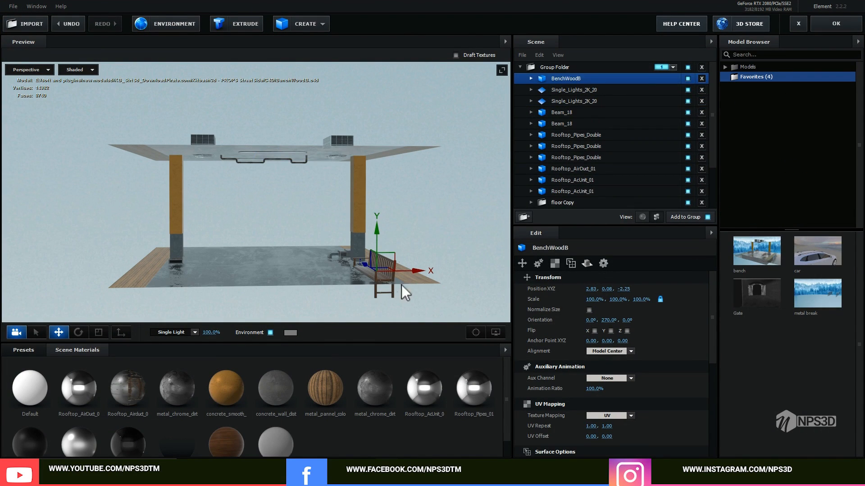
Position the bench on the floor beside the column, at about X 2.19, Y 0.48, Z 1.91.
left_click_drag(390, 297, 356, 248)
scroll(374, 266, "up", 5)
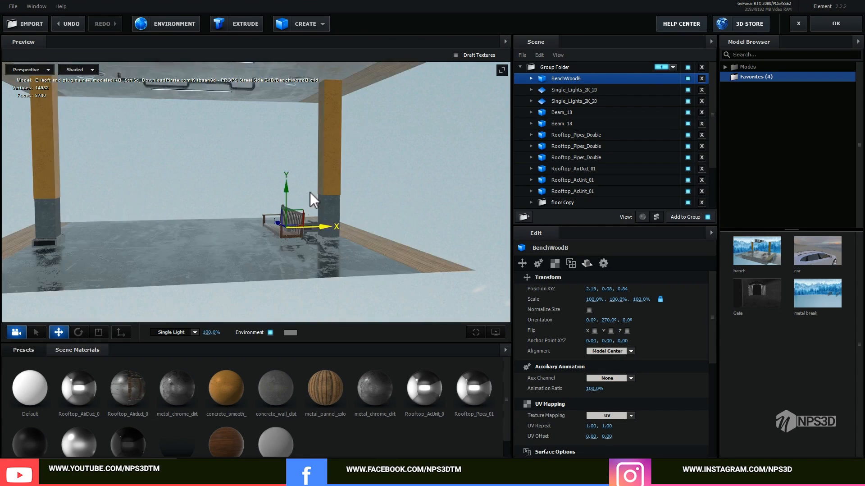
scroll(311, 192, "up", 3)
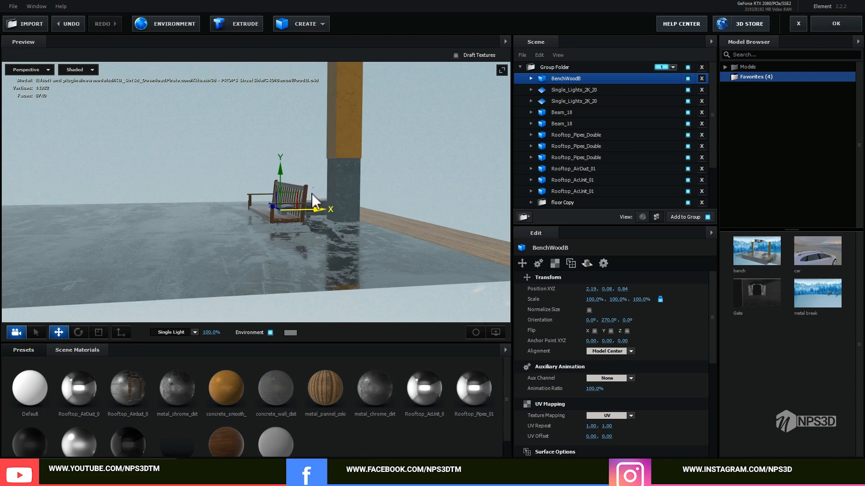
left_click_drag(289, 180, 285, 154)
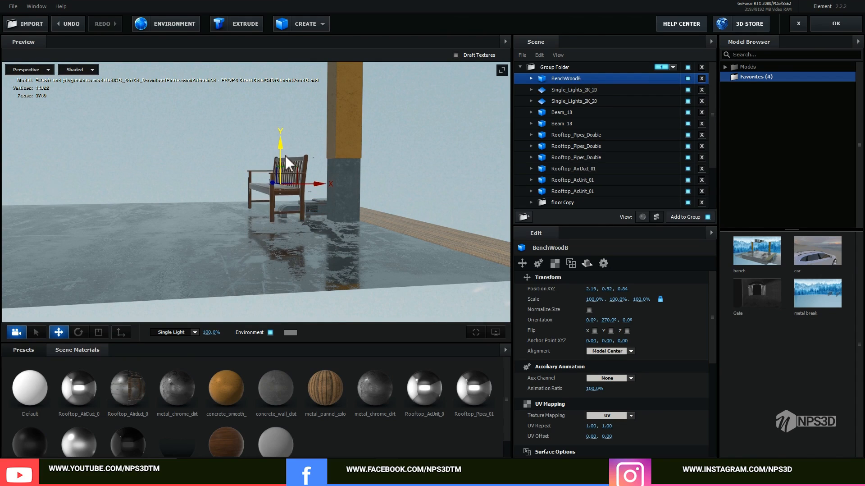
left_click_drag(366, 221, 337, 228)
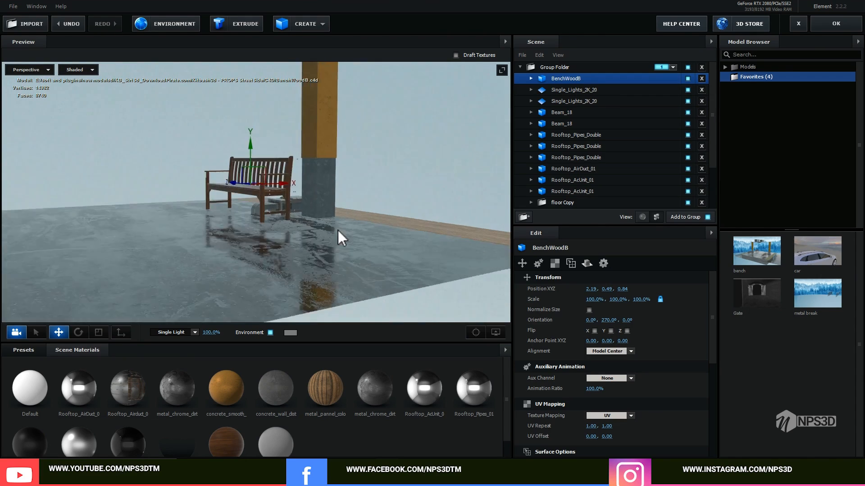
scroll(337, 229, "up", 4)
left_click_drag(242, 147, 243, 149)
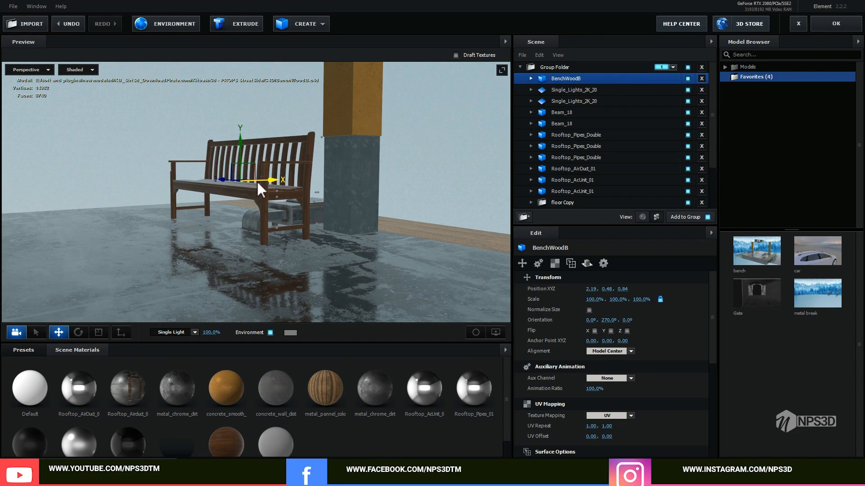
left_click_drag(270, 198, 333, 202)
left_click_drag(132, 179, 41, 164)
left_click_drag(190, 208, 328, 246)
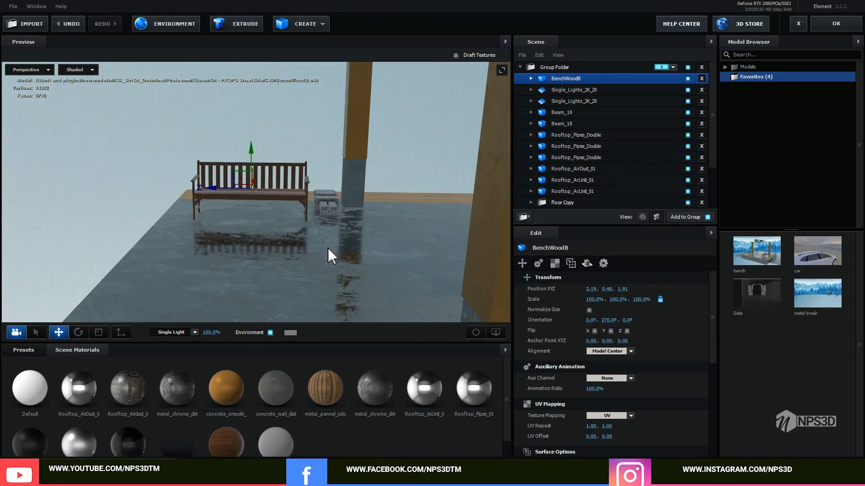
Duplicate the bench and move the copy along Z past the column to about -1.53.
key("ctrl+d")
left_click_drag(228, 186, 315, 212)
left_click_drag(338, 185, 347, 184)
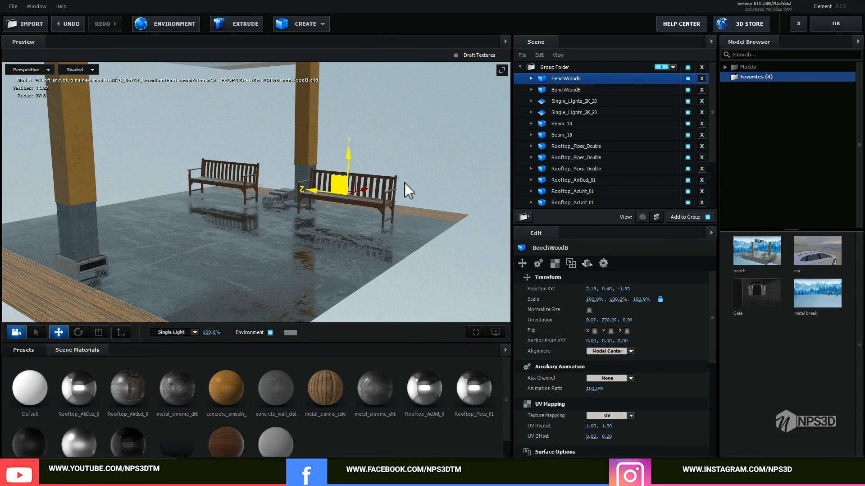
Change the reflect mode of both BenchWoodB models.
left_click(588, 264)
left_click(610, 288)
left_click(611, 320)
left_click(586, 89)
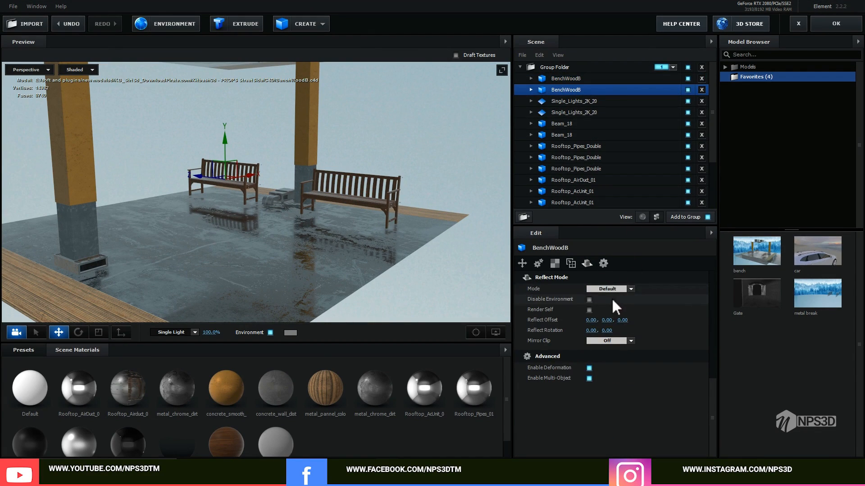
left_click(611, 288)
left_click(612, 321)
Select both benches, duplicate them together and move the copies to the opposite side of the platform.
left_click(569, 79, "ctrl")
left_click_drag(451, 190, 350, 196)
key("ctrl+d")
left_click_drag(296, 193, 311, 108)
Turn the duplicated benches to face the original pair, align them beside the opposite column, and apply the scene.
key("e")
scroll(215, 197, "down", 1)
scroll(215, 198, "down", 3)
key("w")
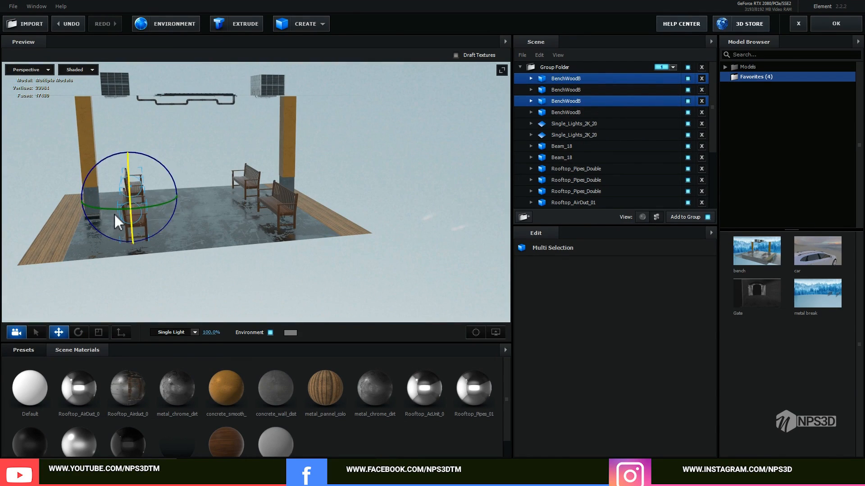
left_click_drag(161, 197, 135, 199)
left_click_drag(180, 235, 122, 202)
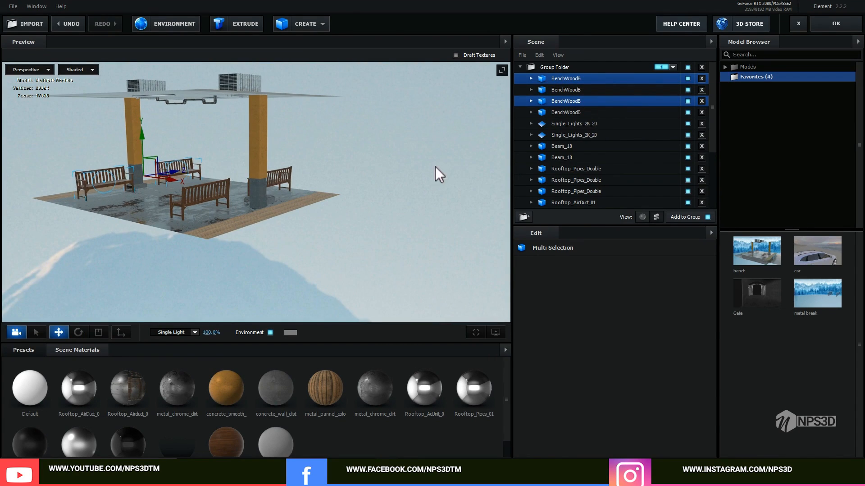
left_click_drag(435, 174, 460, 213)
left_click(827, 25)
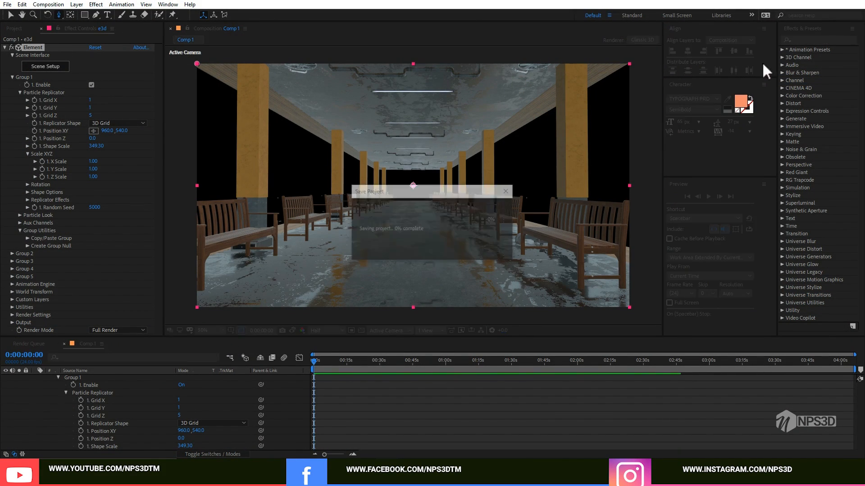
left_click(49, 68)
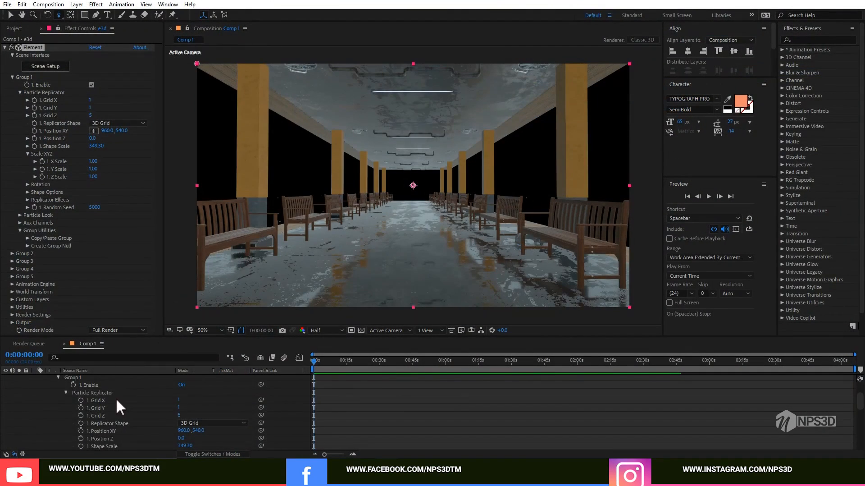
Collapse the e3d layer's properties and make the background layer cold-dawn-foggy-757425.jpg visible.
scroll(65, 406, "up", 2)
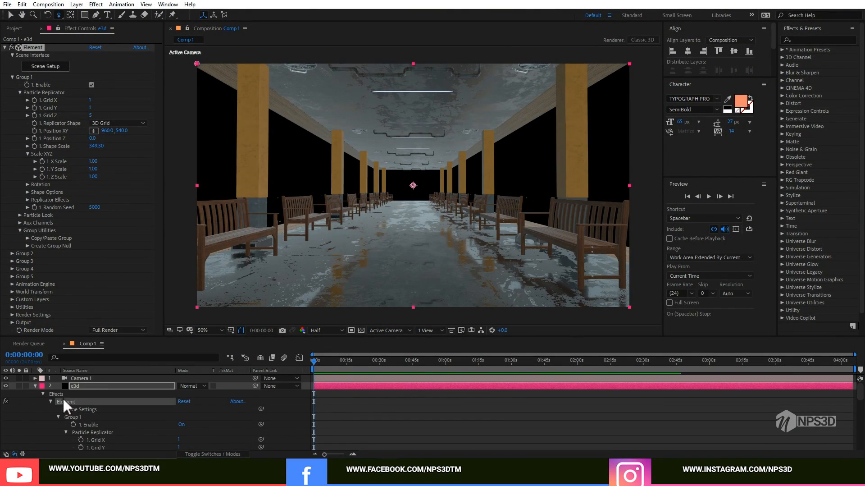
left_click(35, 386)
left_click(6, 393)
Scale the foggy dawn background layer to 35% and move it up so the mountain sits behind the columns.
left_click(110, 393)
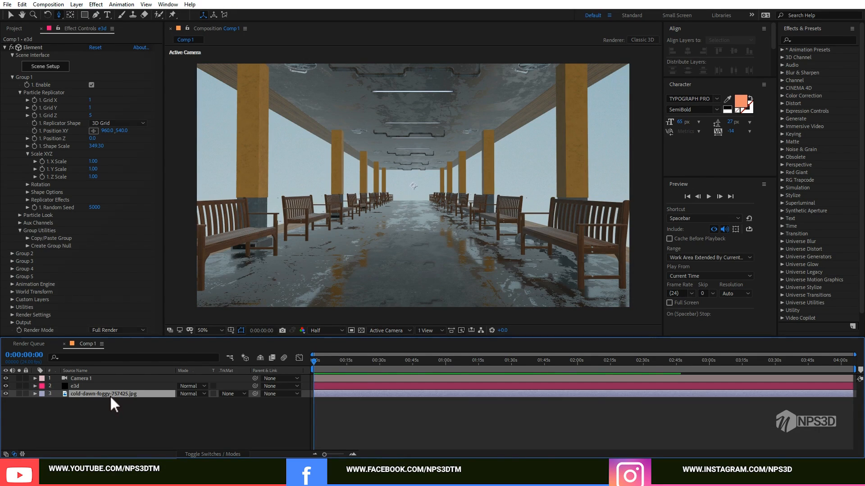
key("s")
left_click_drag(192, 407, 164, 406)
key("v")
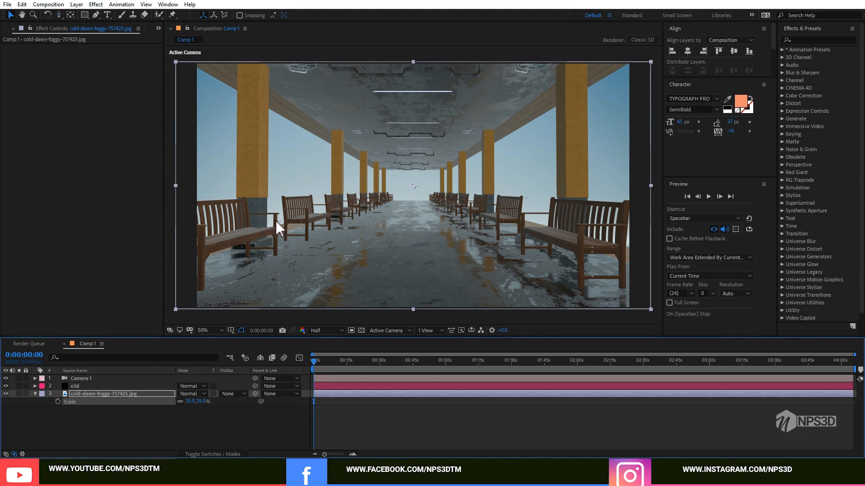
left_click_drag(294, 173, 297, 116)
left_click(125, 429)
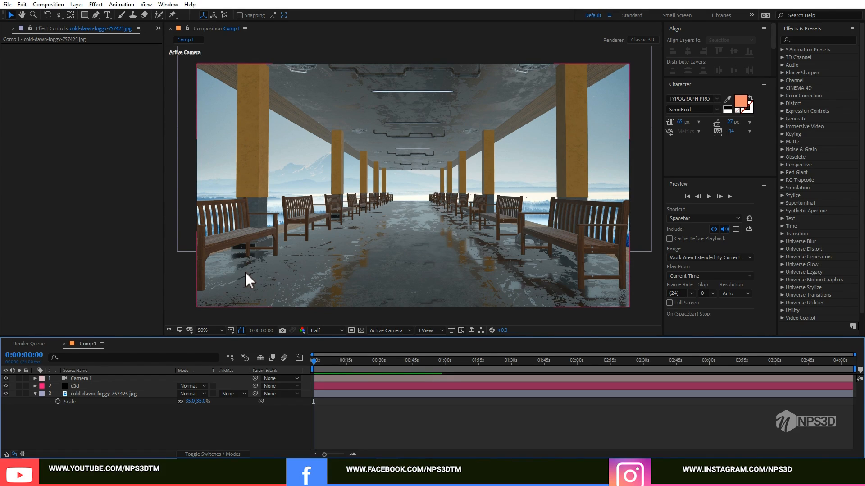
left_click(35, 394)
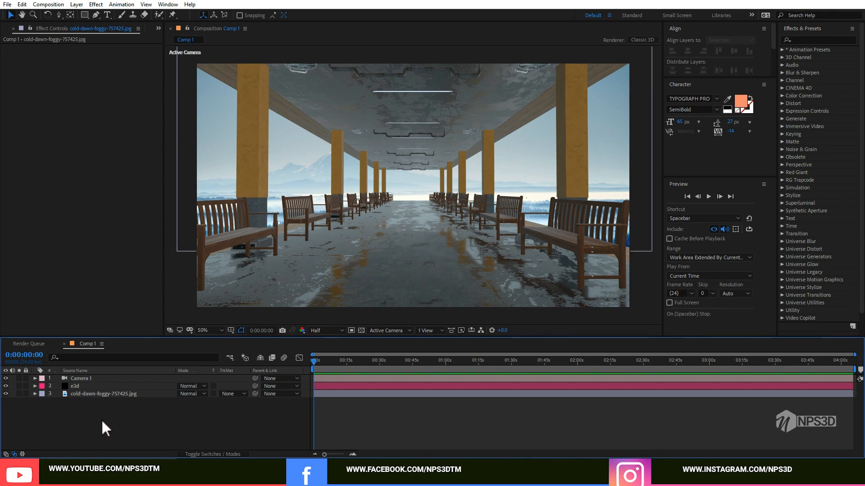
Add an ambient light with its color sampled from the background sky and an intensity of 35%.
right_click(123, 410)
mouse_move(163, 301)
left_click(288, 333)
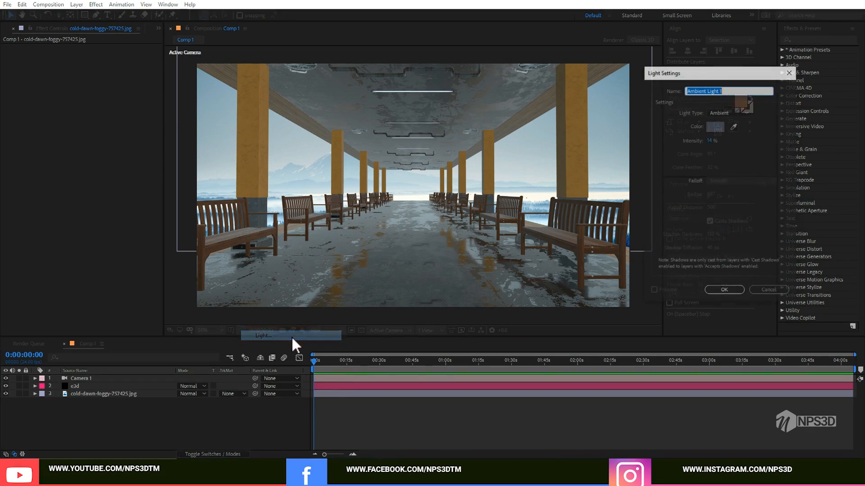
left_click(715, 126)
left_click(845, 219)
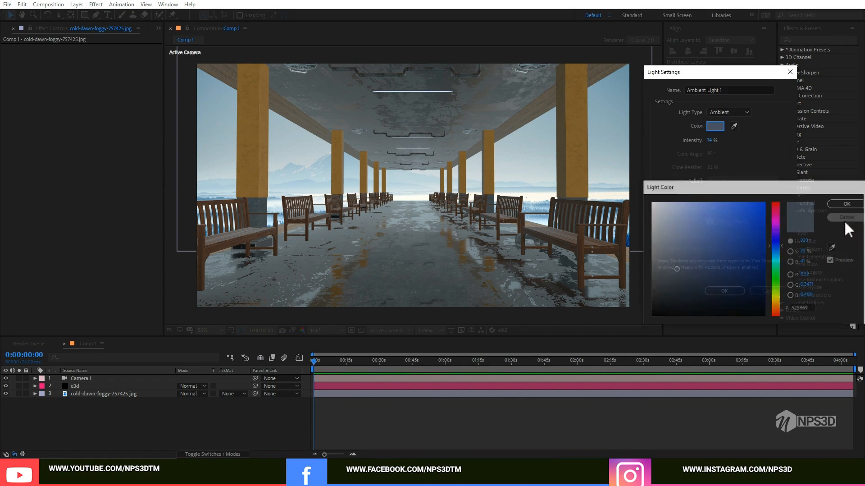
left_click(734, 126)
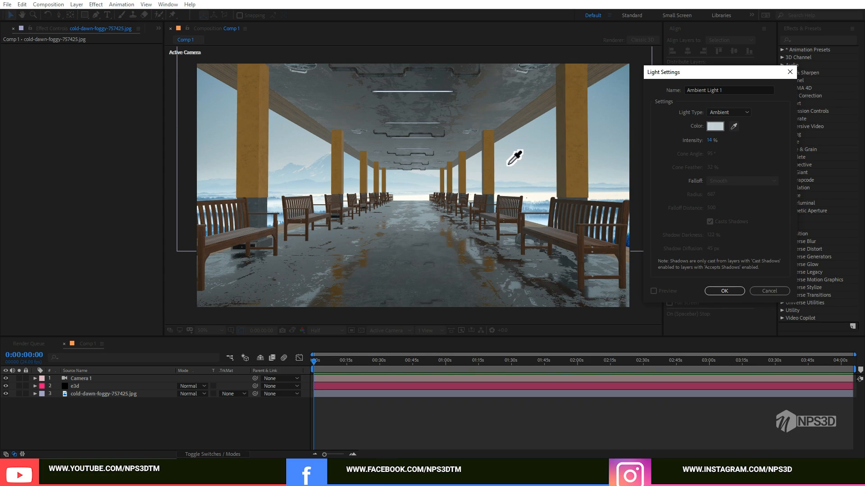
left_click(505, 167)
left_click(710, 140)
type("35")
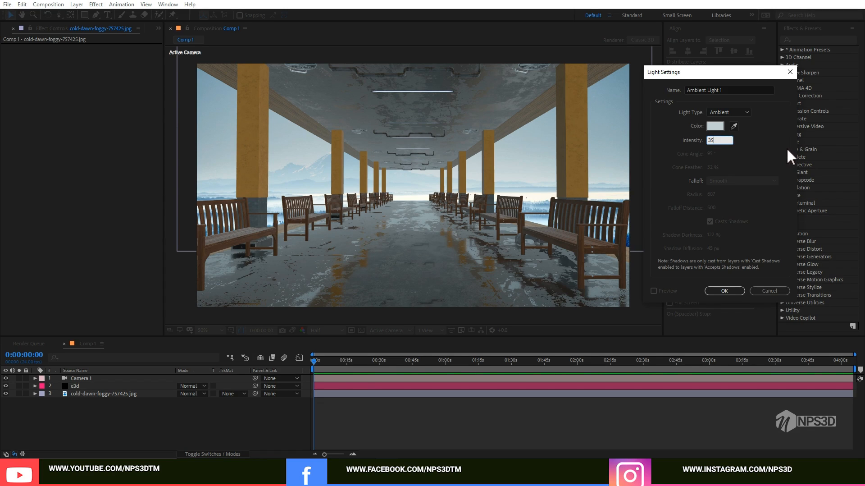
left_click(786, 147)
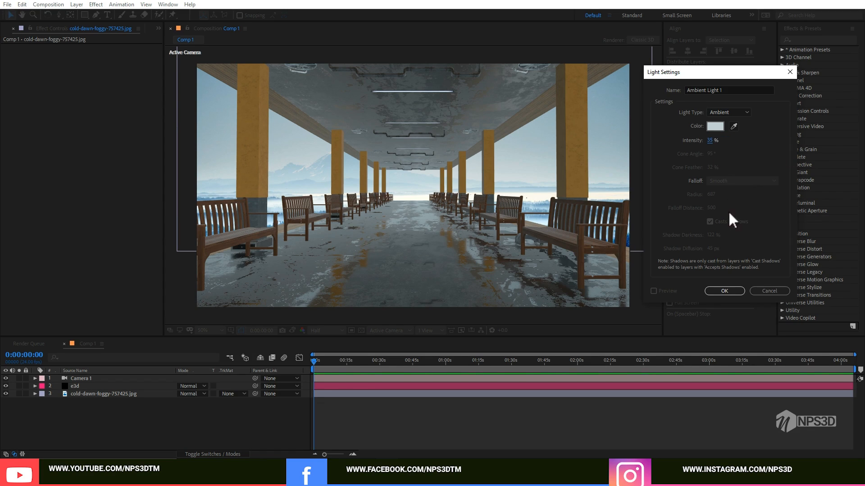
left_click(725, 291)
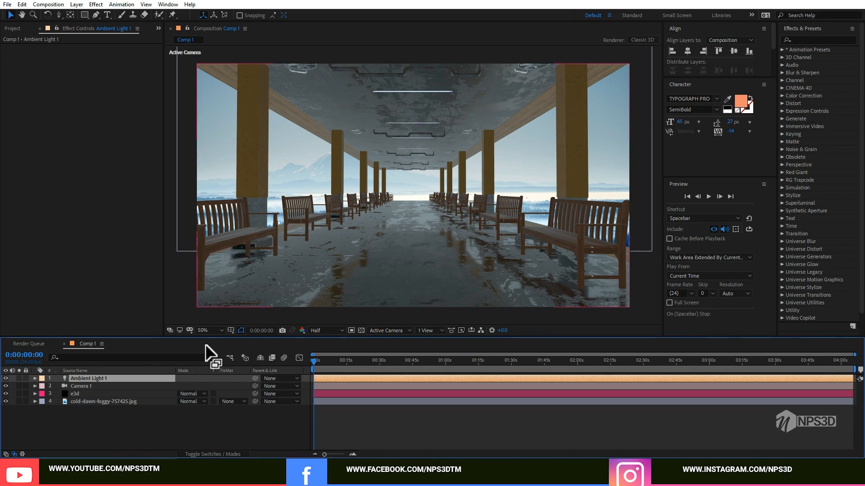
Start a new light in the composition and set its light type to Parallel.
left_click(98, 422)
right_click(99, 423)
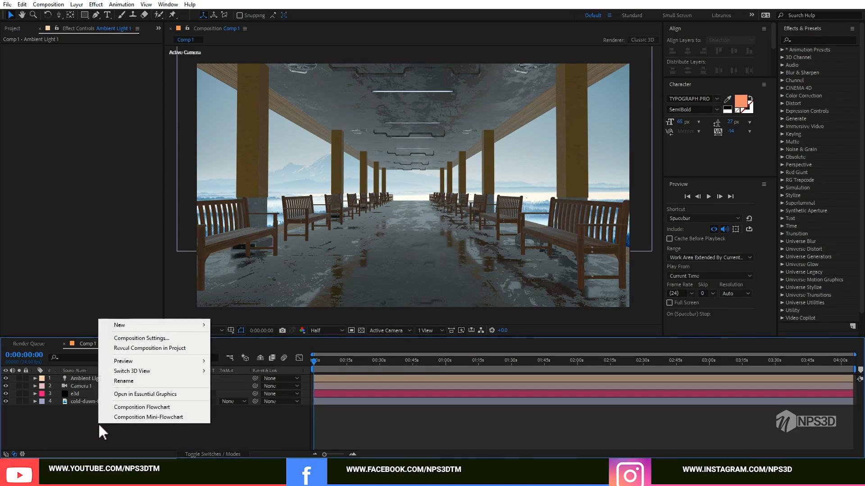
mouse_move(144, 361)
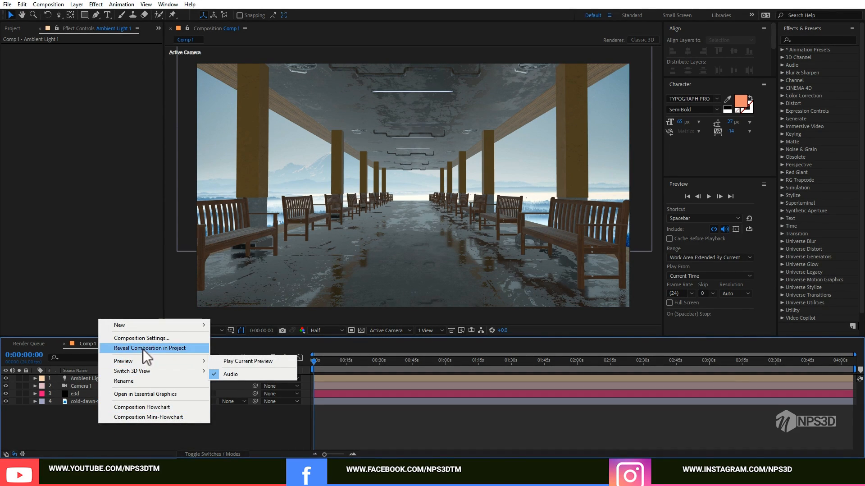
mouse_move(138, 325)
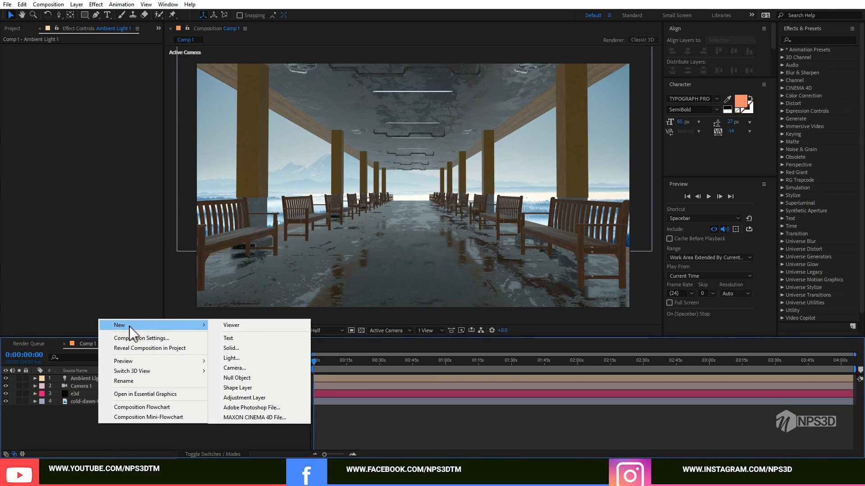
left_click(231, 357)
left_click(725, 113)
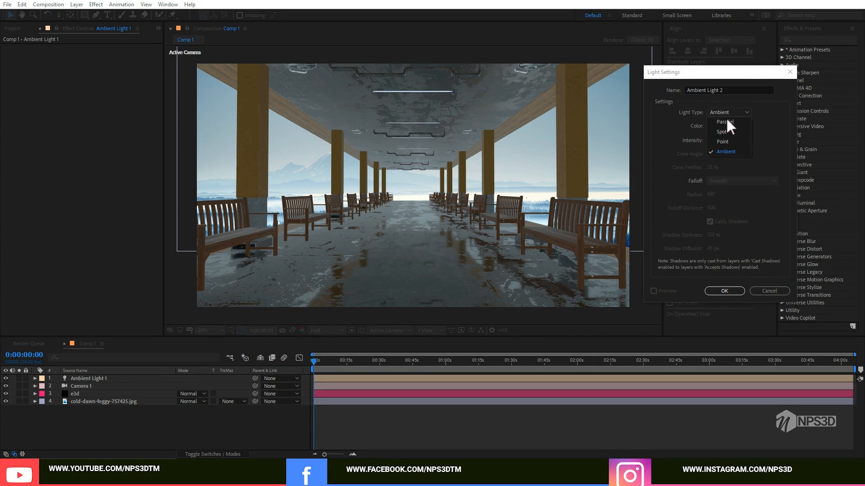
left_click(730, 123)
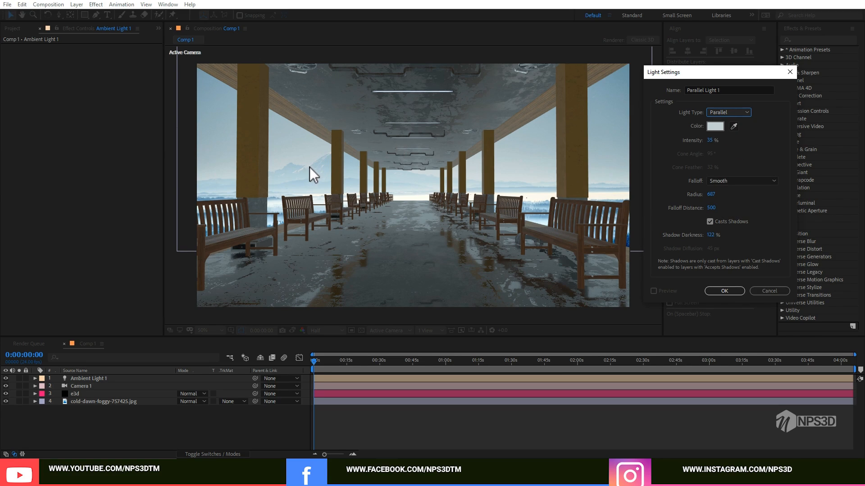
Give the parallel light a warm off-white color, F4EADD.
left_click(710, 128)
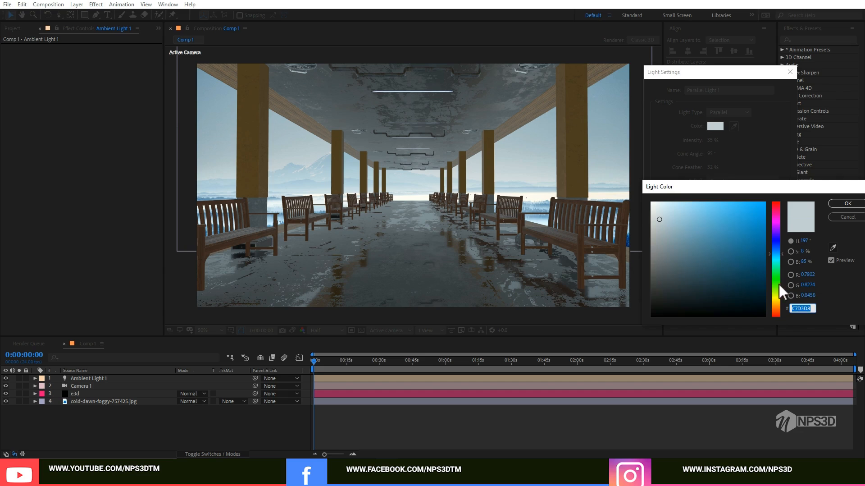
left_click_drag(778, 288, 777, 304)
left_click(660, 205)
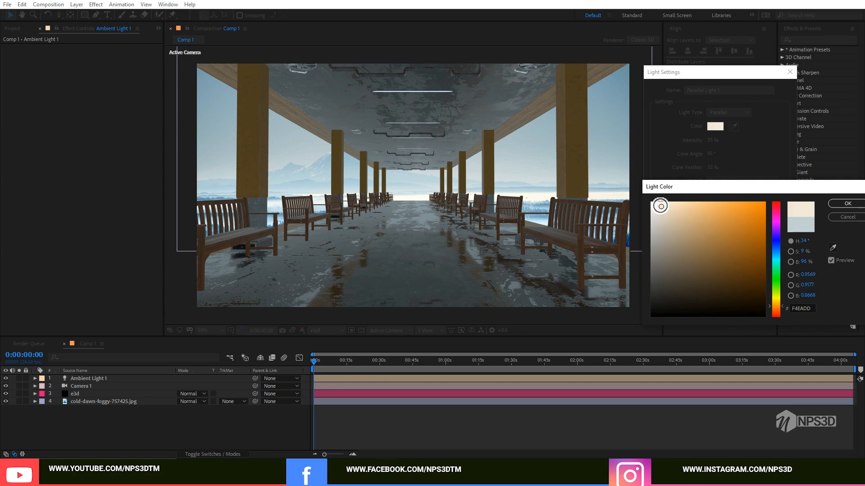
left_click(843, 204)
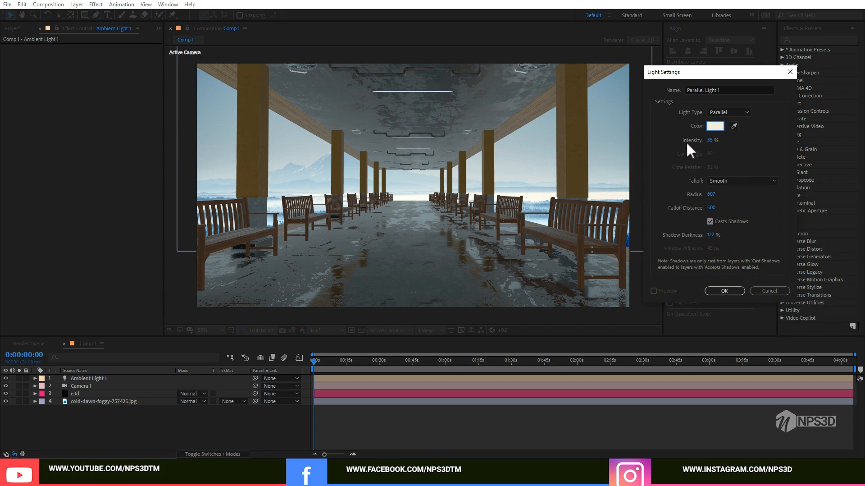
Set the parallel light's intensity to 150% and create it.
left_click(712, 141)
type("15")
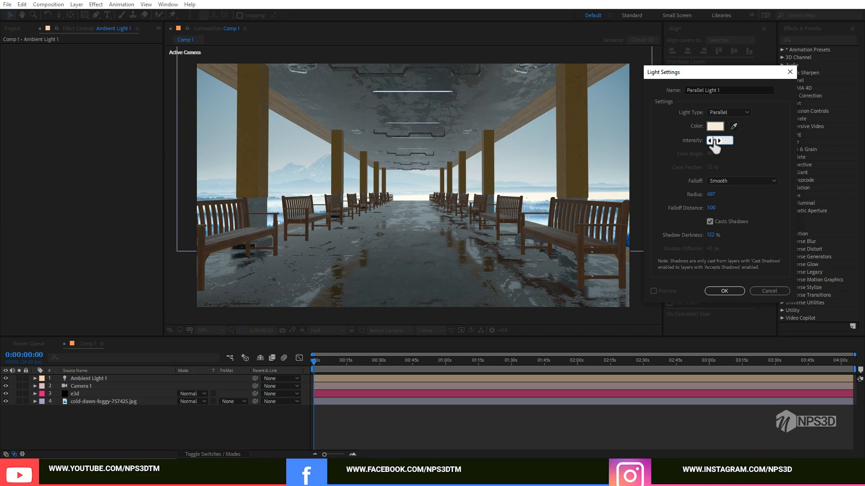
type("0")
left_click(755, 148)
left_click(733, 290)
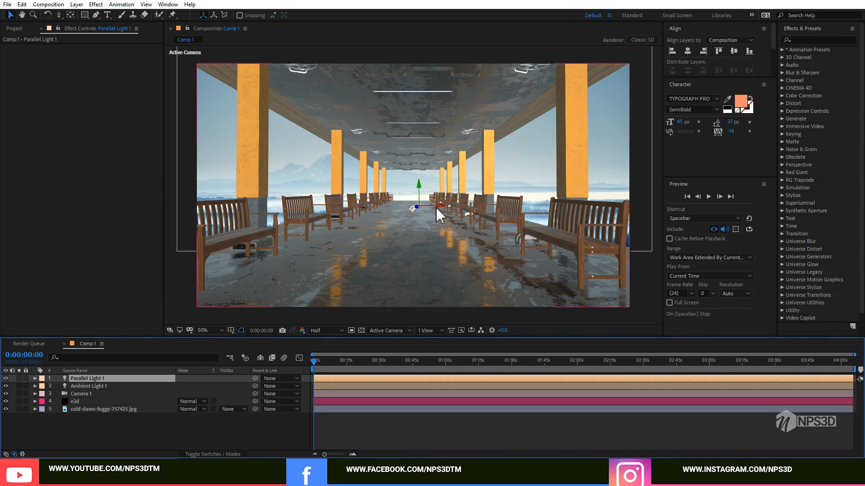
Move the parallel light sideways and upward so it shines in from beside the nearest left column.
left_click_drag(435, 204, 123, 164)
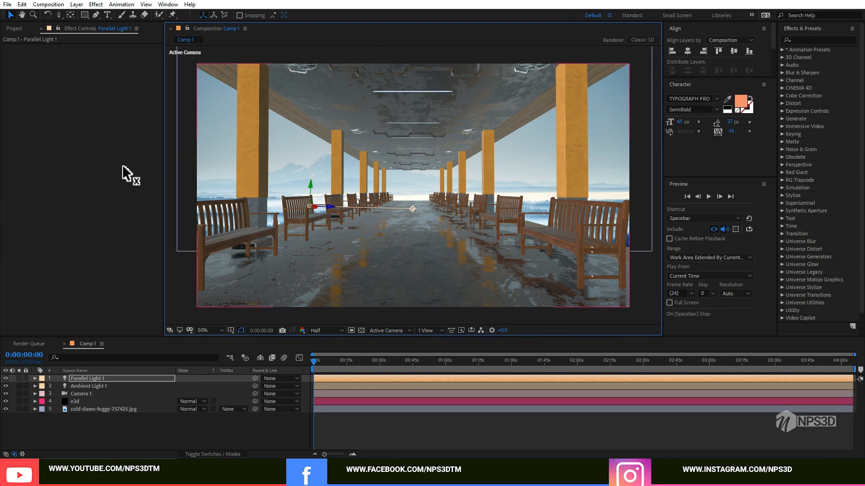
left_click_drag(310, 193, 304, 118)
left_click_drag(333, 188, 111, 121)
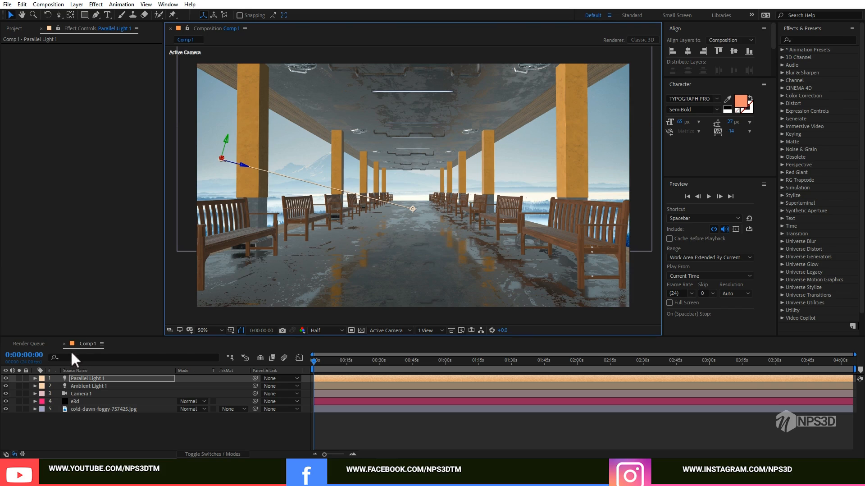
Enable shadows in the e3d layer's Element render settings and set the shadow mode to Ray-Traced.
left_click(81, 400)
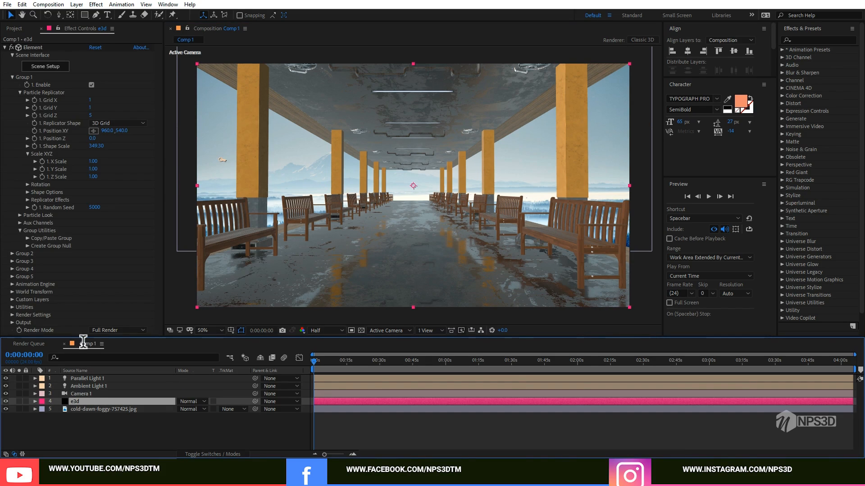
left_click(11, 77)
left_click(13, 146)
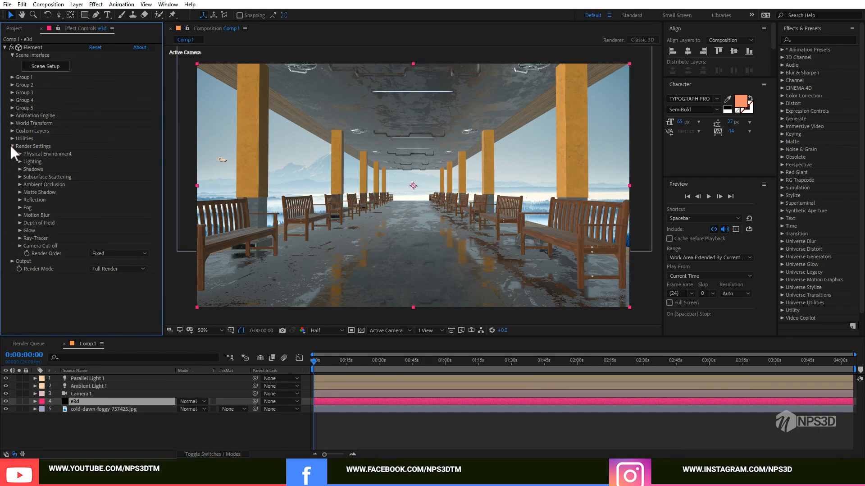
left_click(19, 169)
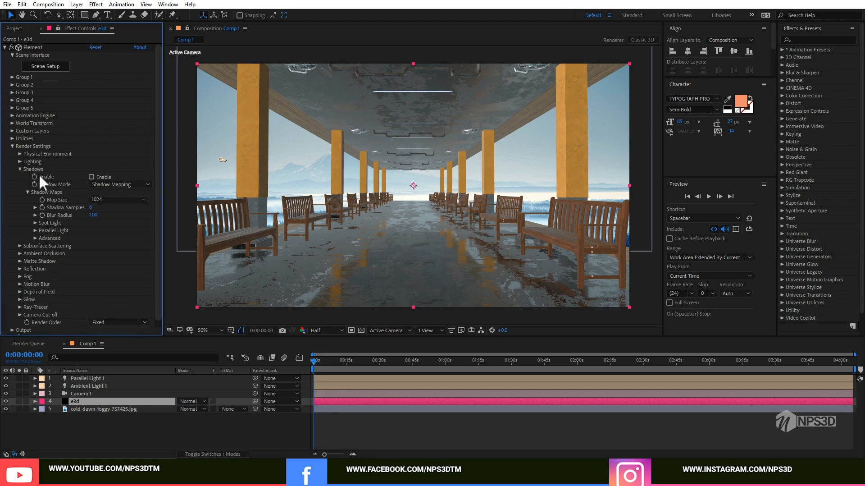
left_click(105, 183)
left_click(101, 176)
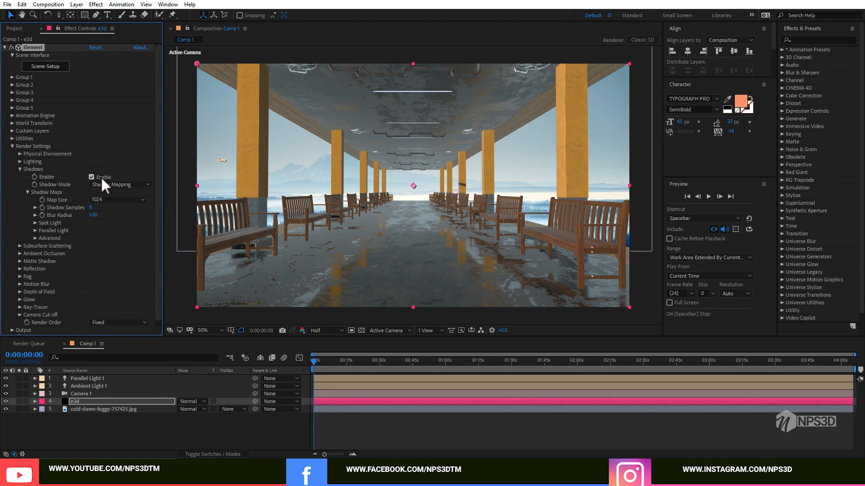
left_click(112, 185)
left_click(118, 204)
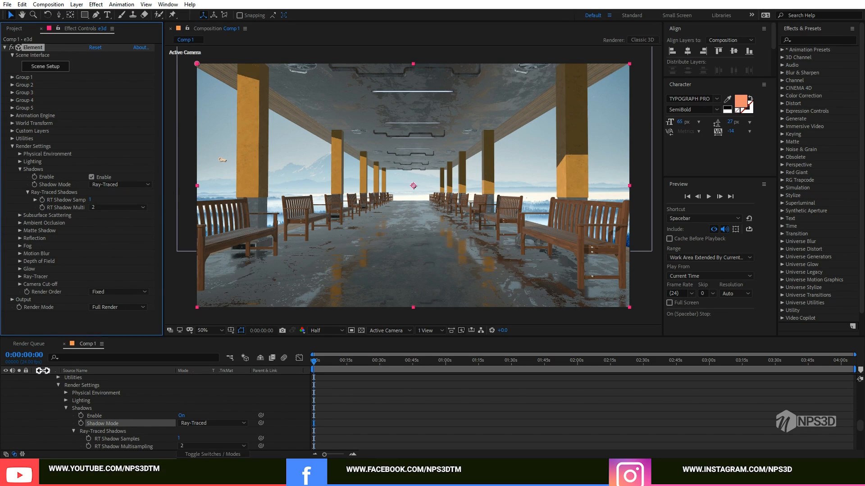
Collapse the e3d layer's properties and raise Parallel Light 1 higher along the nearest left column.
scroll(34, 391, "up", 15)
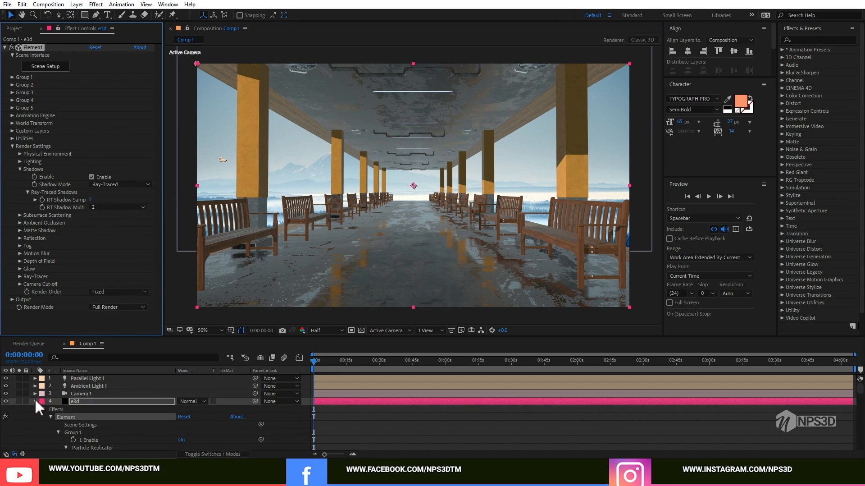
left_click(35, 400)
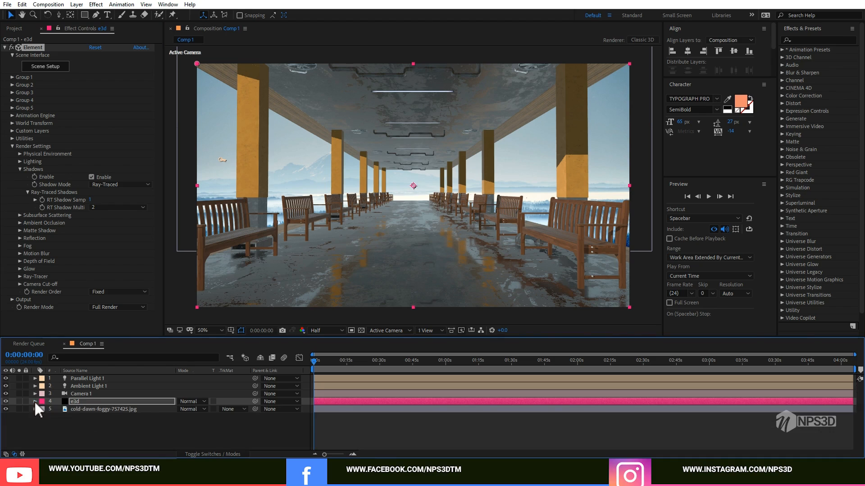
left_click(88, 378)
left_click_drag(223, 141, 264, 72)
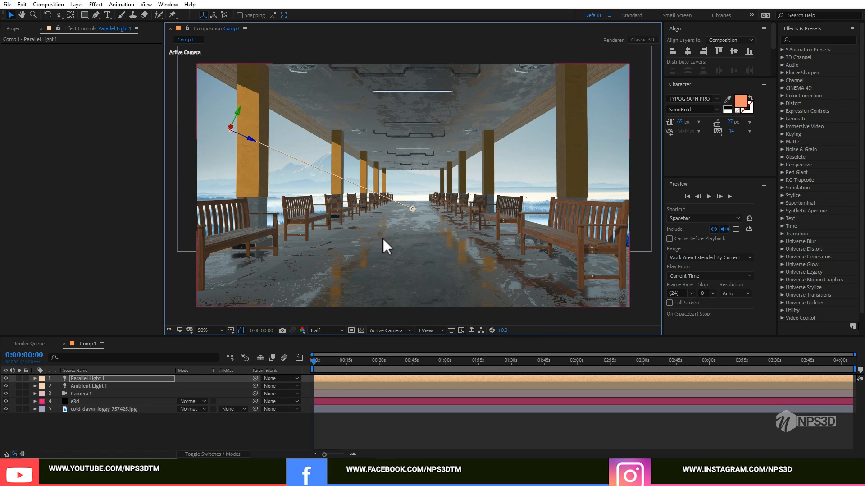
Try a Shadows value of 2 in the e3d layer's Multi-Pass Mixer and restore it to 1.
left_click(86, 401)
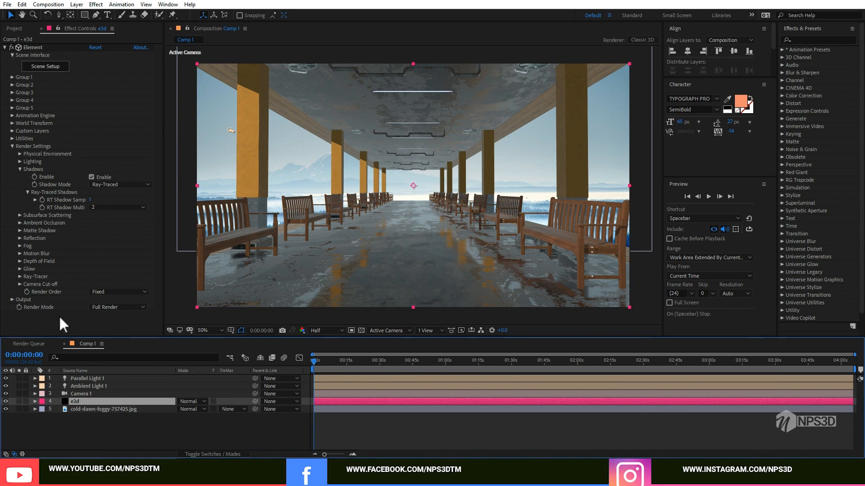
left_click(11, 299)
scroll(11, 299, "down", 4)
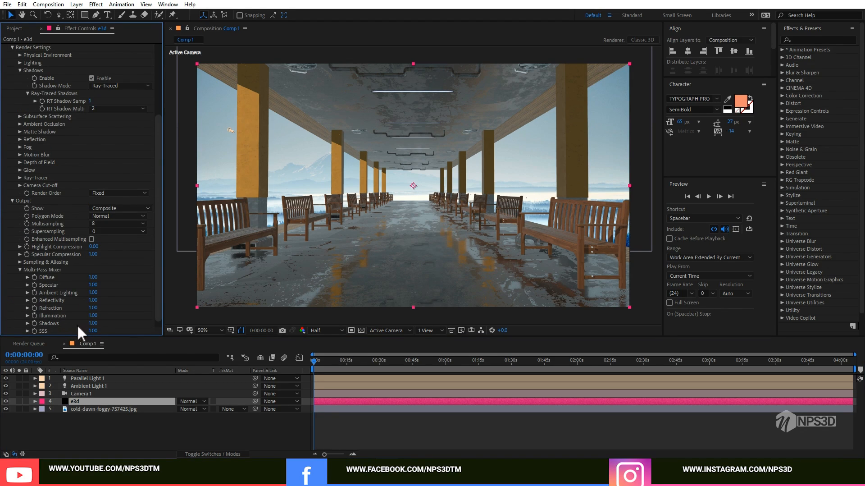
left_click(93, 324)
type("2")
left_click(120, 322)
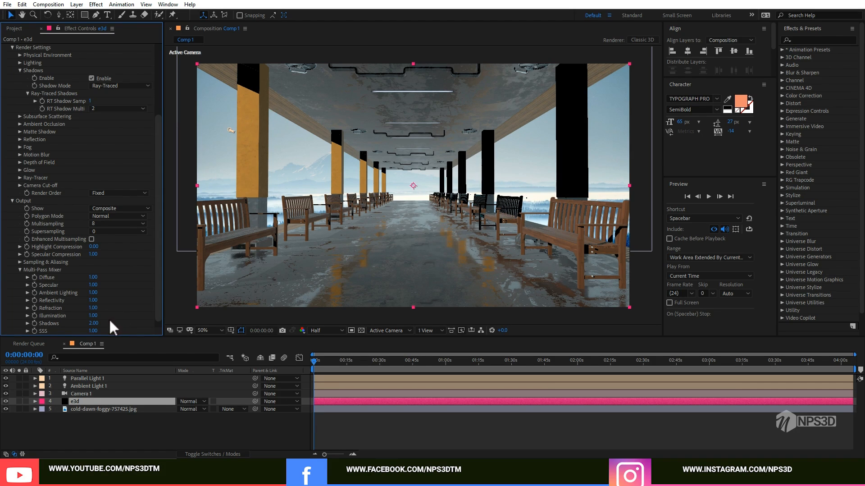
left_click(94, 323)
type("1")
left_click(144, 312)
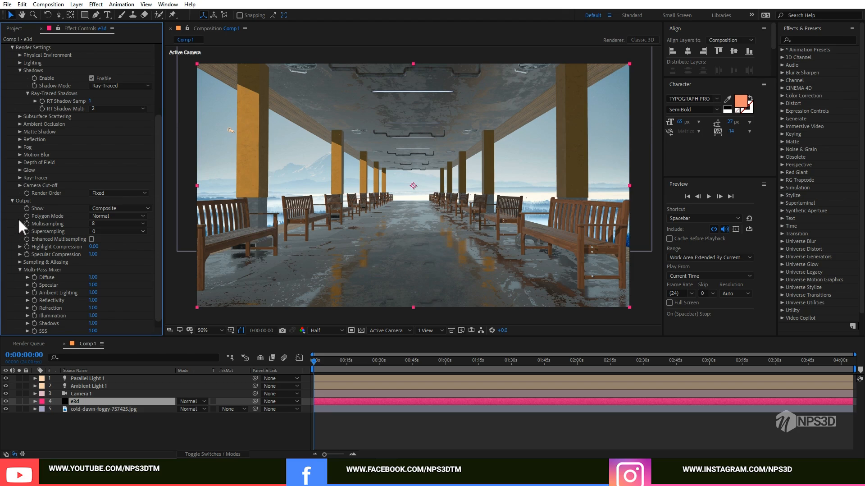
Set the Physical Environment's lighting influence to 60% in the Element render settings.
scroll(19, 268, "up", 5)
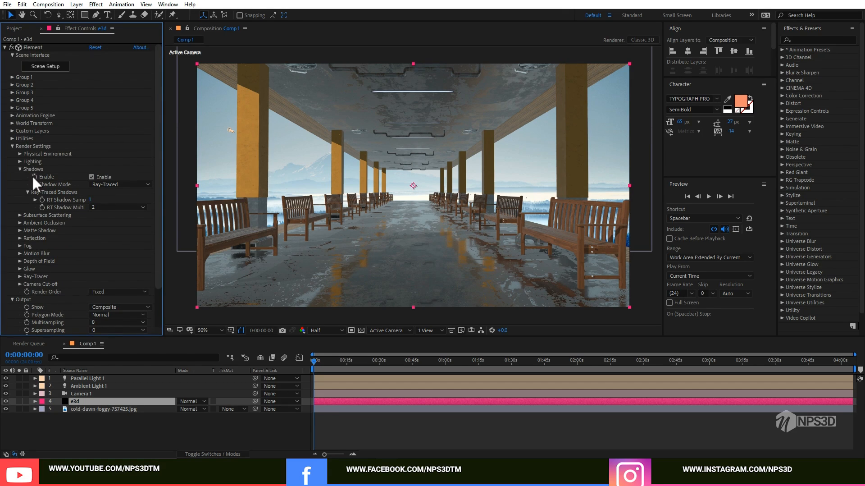
left_click(21, 154)
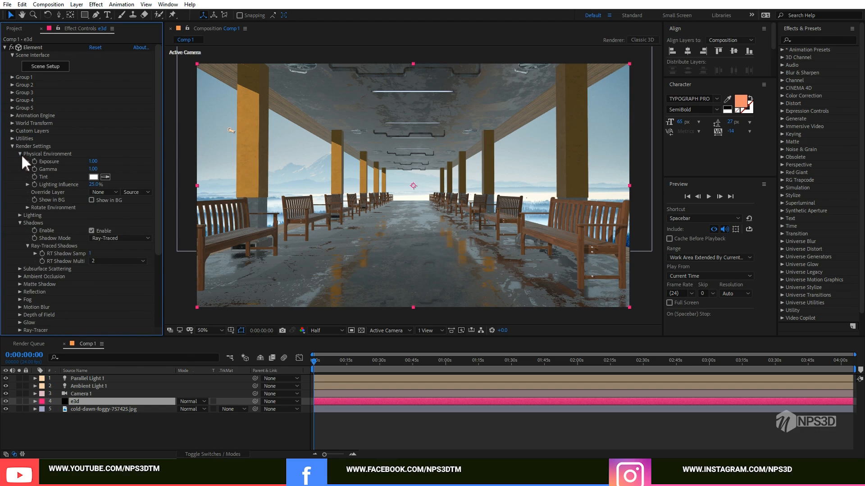
left_click(93, 184)
type("60")
key("Return")
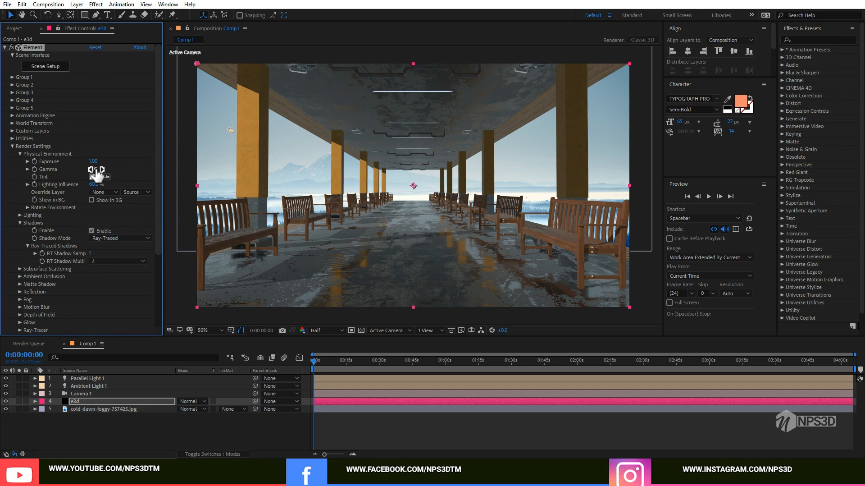
Set the Physical Environment's gamma to 0.61 and its exposure to 1.15.
left_click_drag(96, 170, 82, 173)
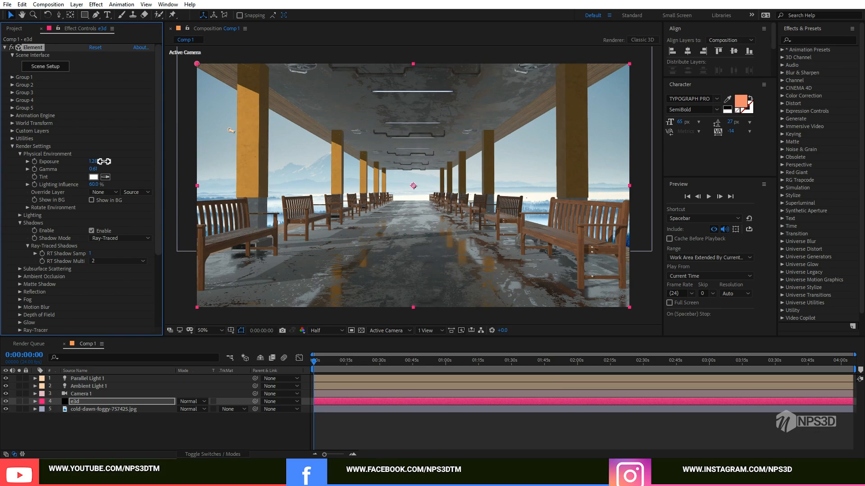
left_click(126, 163)
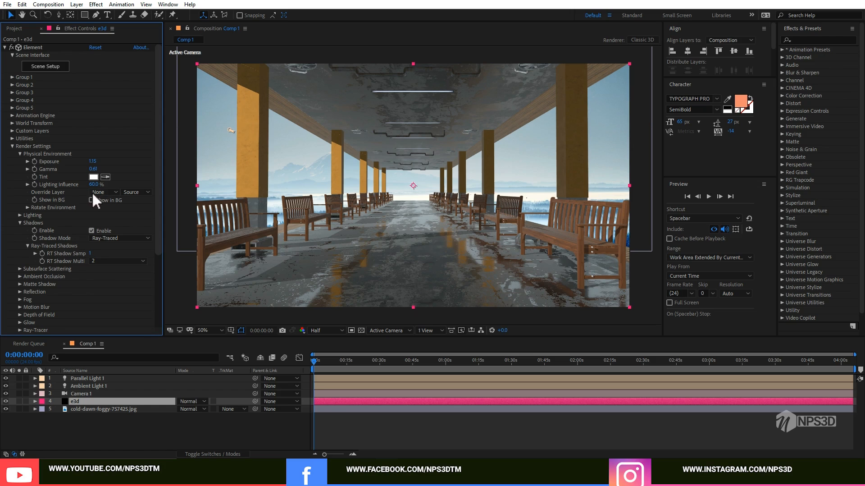
left_click(20, 153)
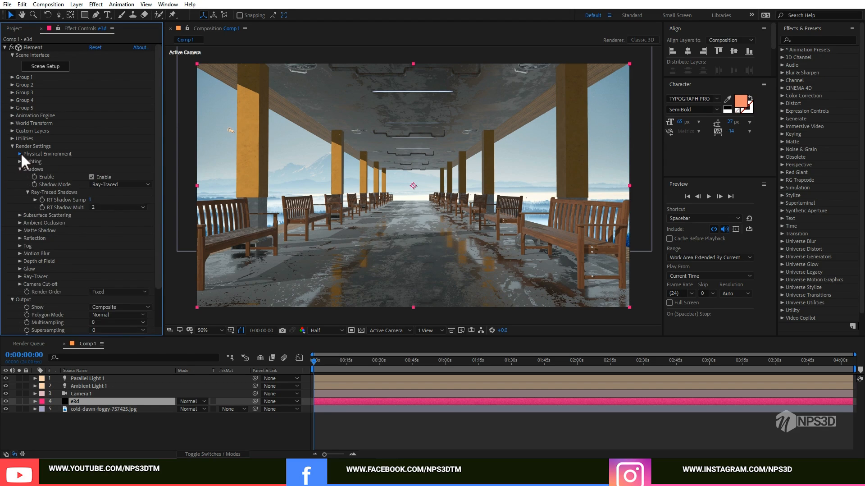
Rotate the physical environment to about -46° on X for blue reflections on the wet floor.
left_click(21, 153)
left_click(27, 207)
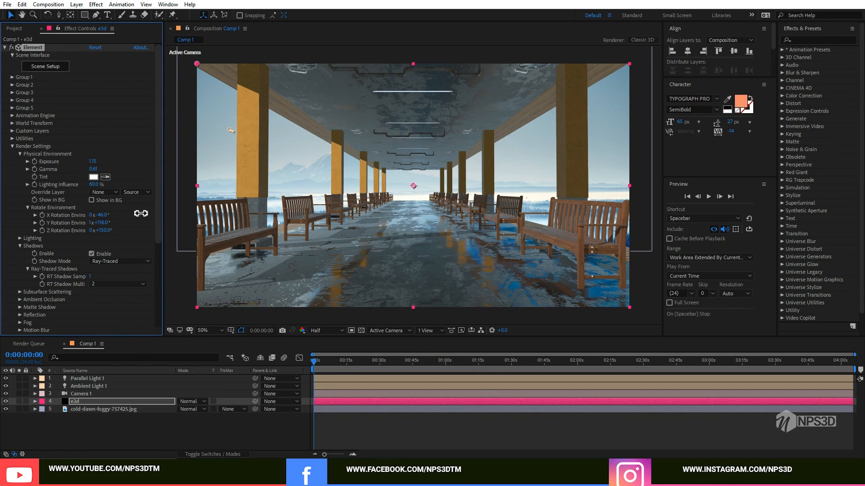
left_click(20, 153)
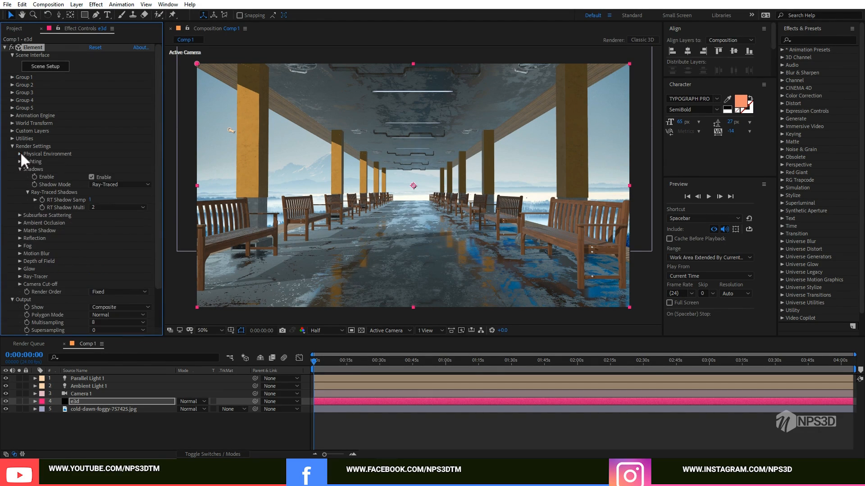
Enable ambient occlusion in the Element render settings.
left_click(20, 223)
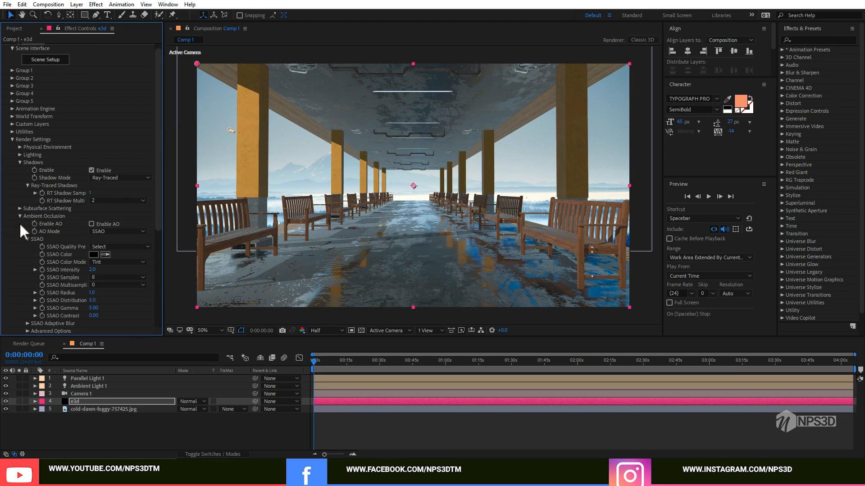
left_click(92, 224)
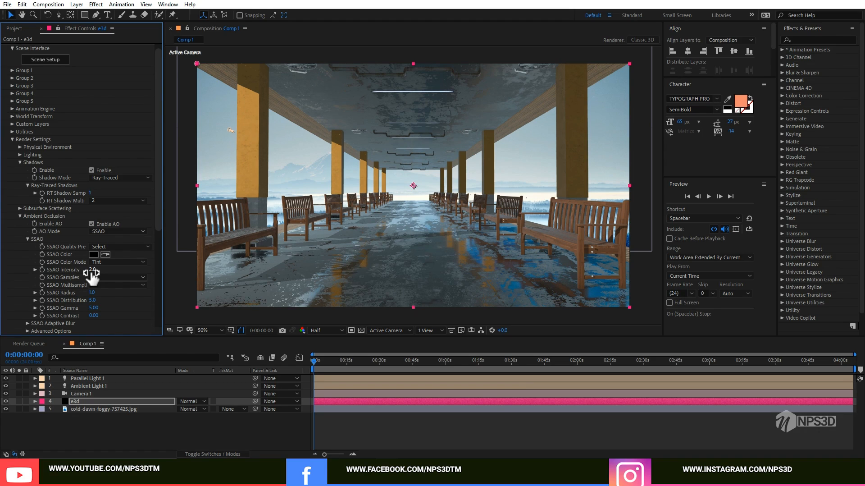
left_click(208, 330)
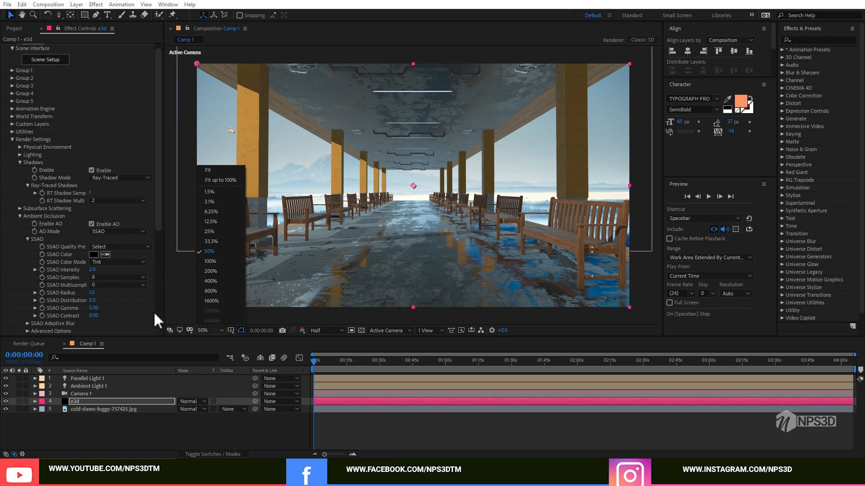
Set the SSAO intensity to 25 and the SSAO radius to 5 in the ambient occlusion settings.
left_click(142, 300)
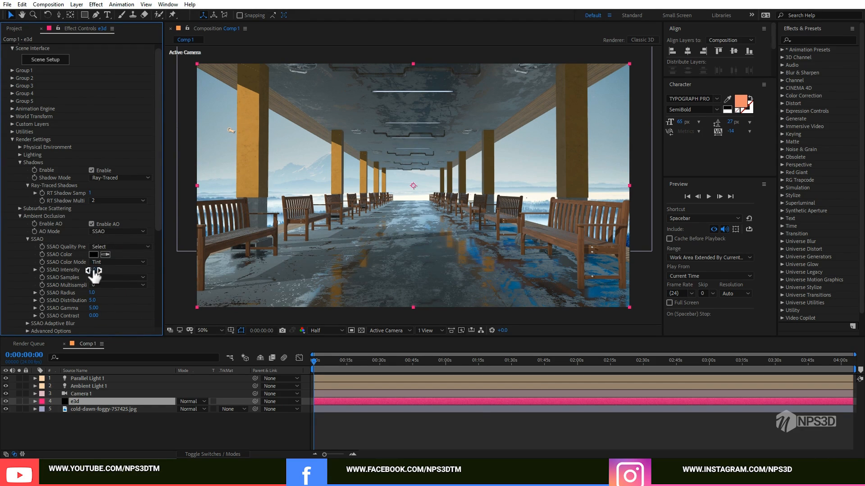
left_click_drag(93, 271, 164, 257)
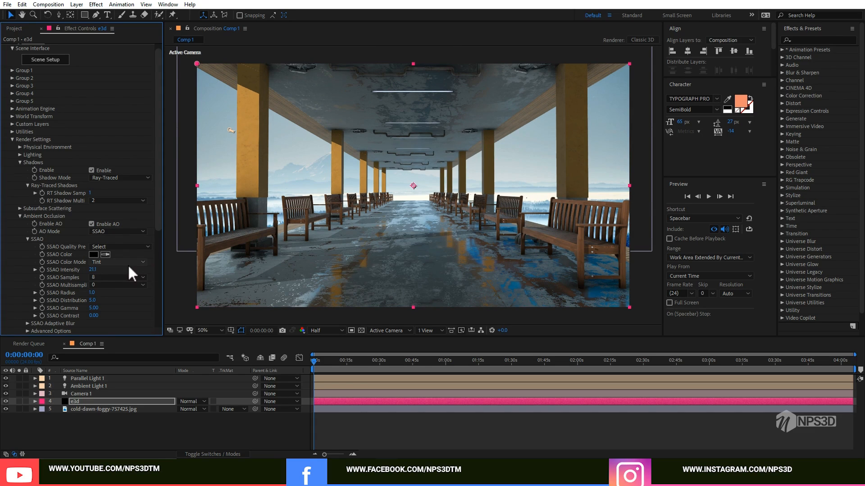
left_click(94, 270)
type("25")
key("Return")
left_click(92, 293)
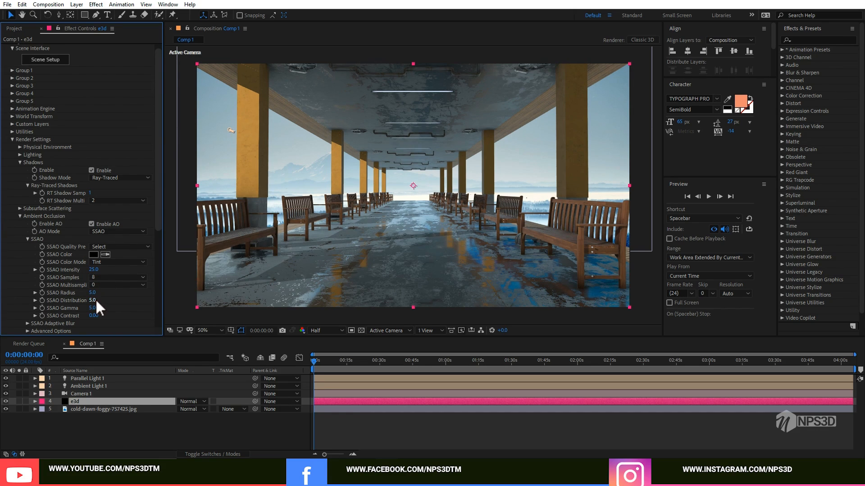
Adjust the SSAO settings to a distribution of about 3.1, contrast of 1 and gamma of about 5.12.
left_click_drag(94, 300, 87, 300)
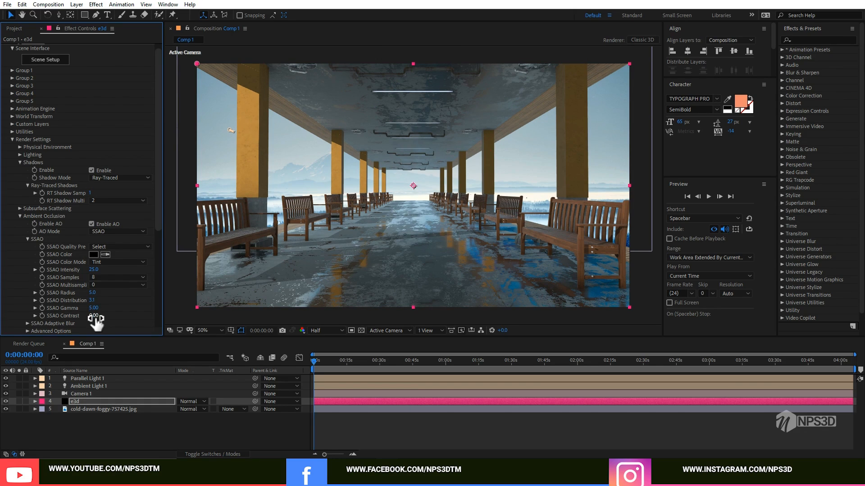
left_click(93, 316)
left_click(133, 312)
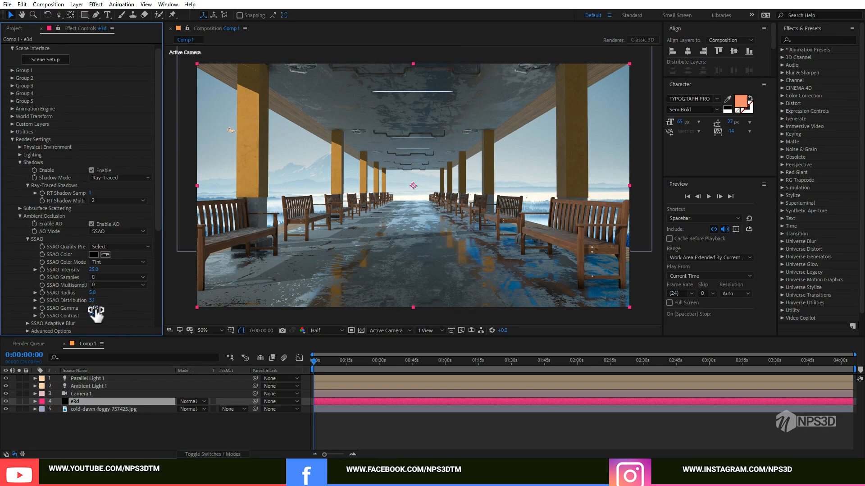
mouse_move(95, 308)
left_mouse_down()
mouse_move(82, 311)
mouse_move(102, 306)
left_mouse_up()
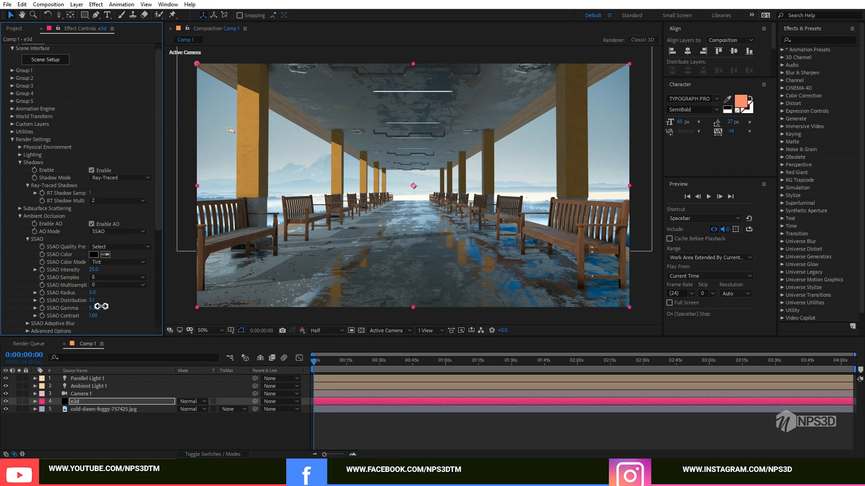
left_click(128, 311)
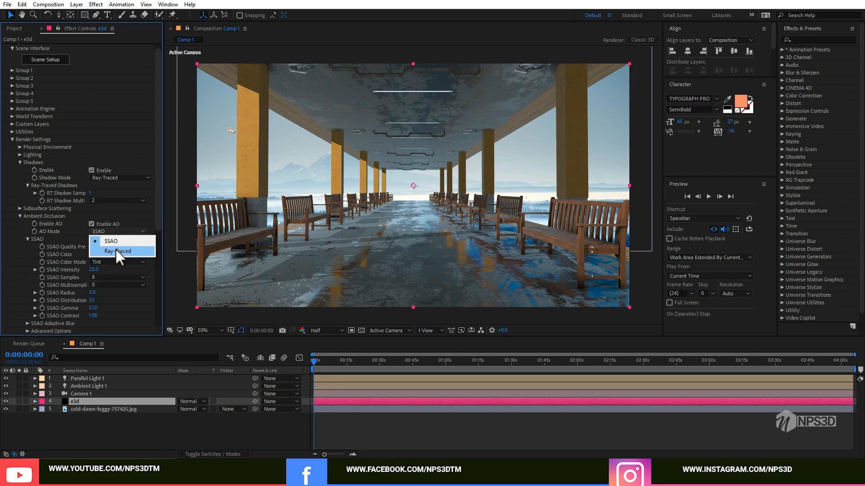
Switch the ambient occlusion mode to Ray-Traced and set the RTAO contrast to 1.
left_click(116, 251)
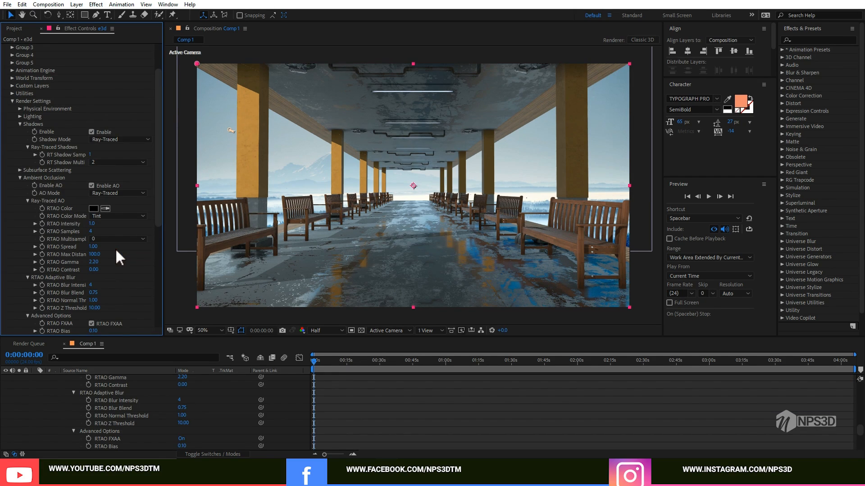
left_click(98, 269)
type("1")
key("Return")
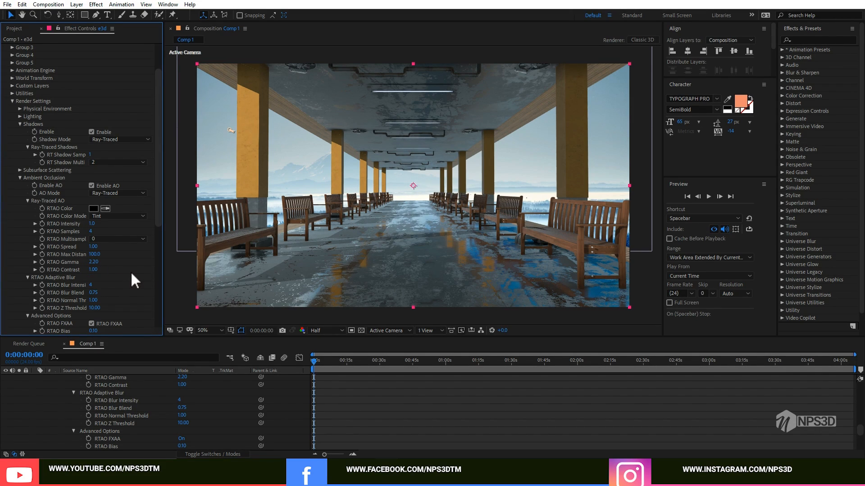
Set the RTAO gamma to 2 for the ray-traced ambient occlusion.
left_click(94, 261)
type("1")
key("Return")
left_click(94, 262)
type("2")
key("Return")
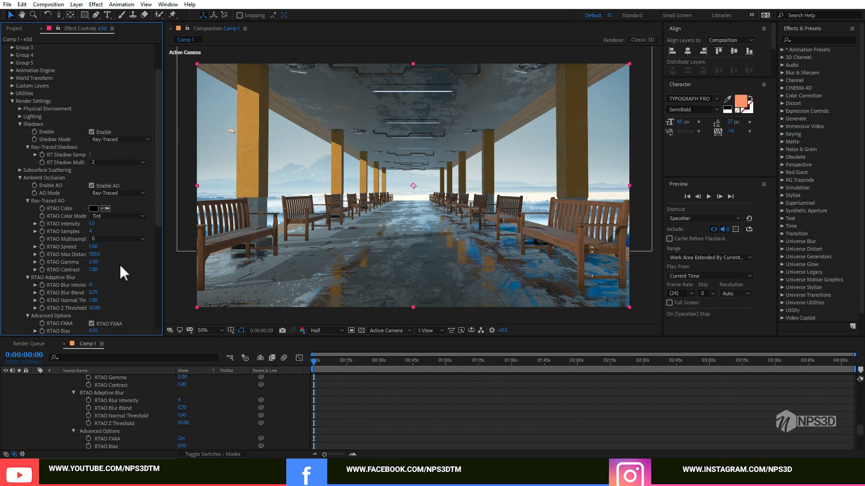
Set the RTAO max distance to 80 and lower the RTAO spread to about 0.91.
left_click(96, 254)
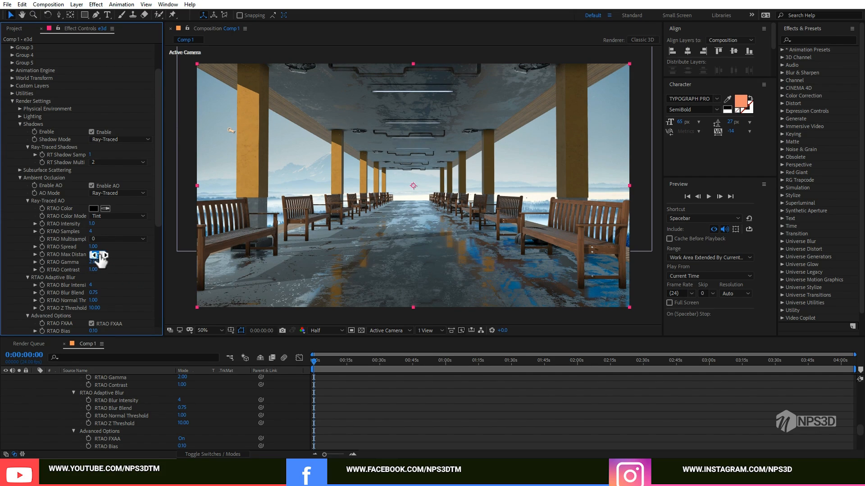
key("Return")
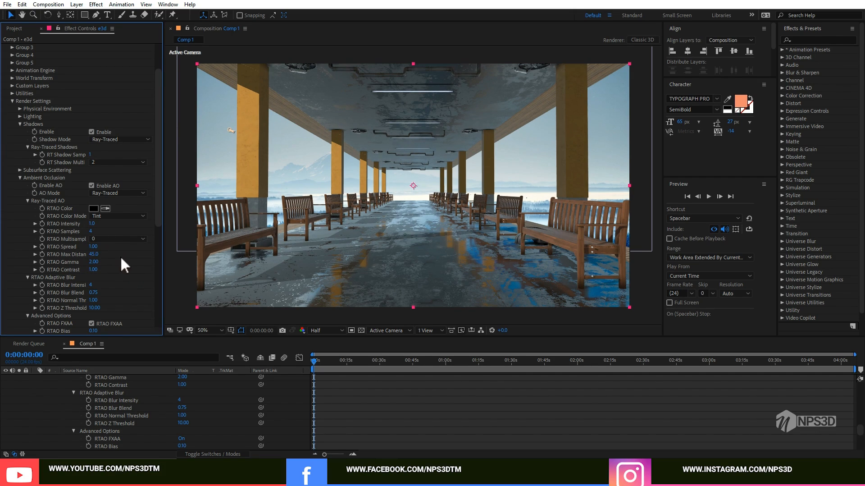
left_click(96, 255)
type("80")
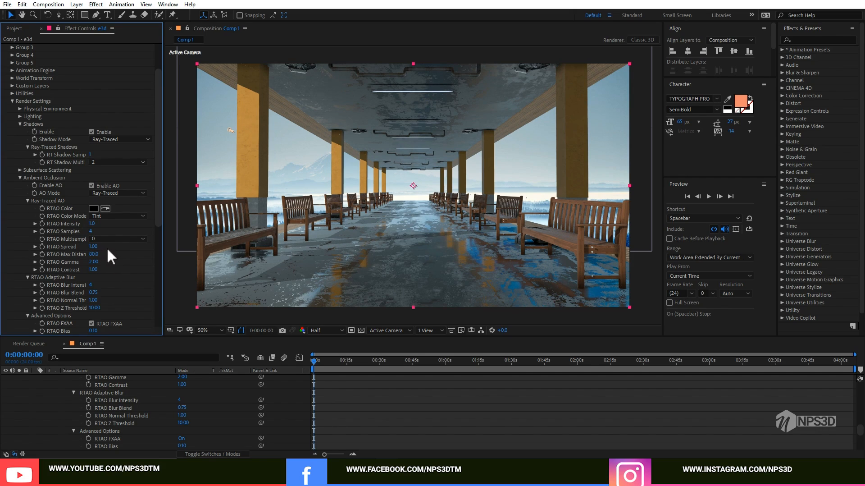
left_click_drag(95, 248, 93, 250)
Collapse the e3d layer's properties in the timeline and set Parallel Light 1's intensity to 300%.
scroll(64, 396, "up", 10)
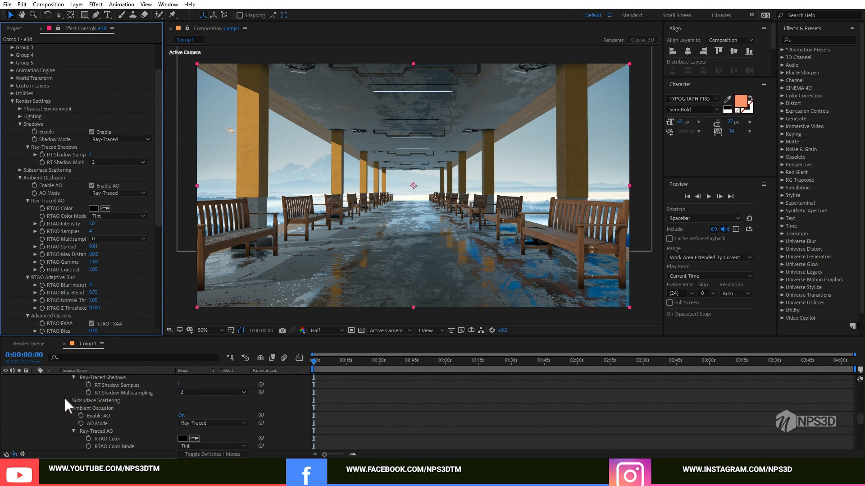
scroll(55, 394, "up", 10)
left_click(35, 401)
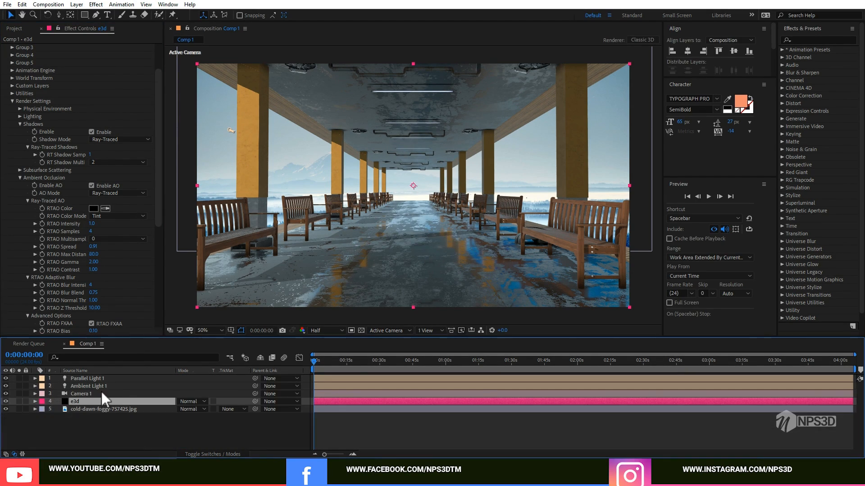
double_click(93, 378)
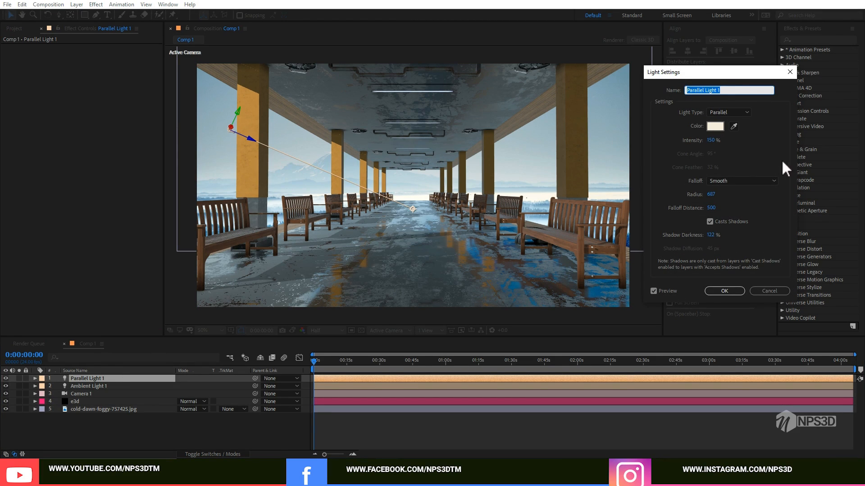
left_click(729, 140)
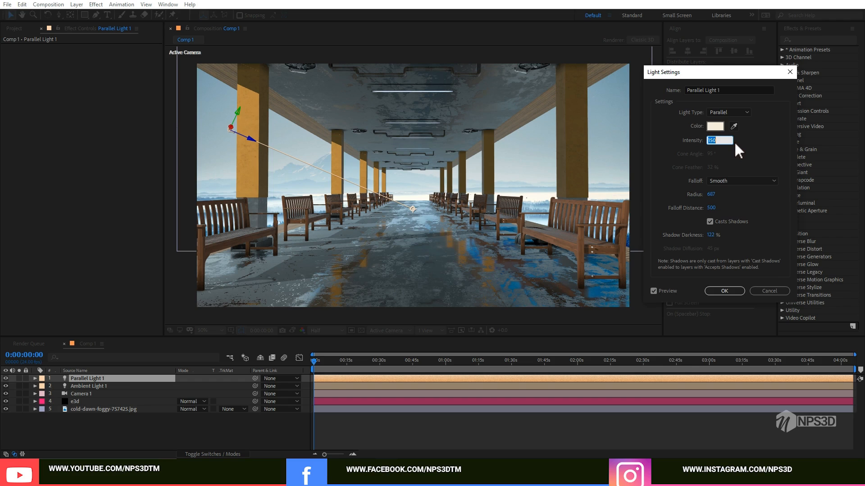
type("300")
left_click(786, 152)
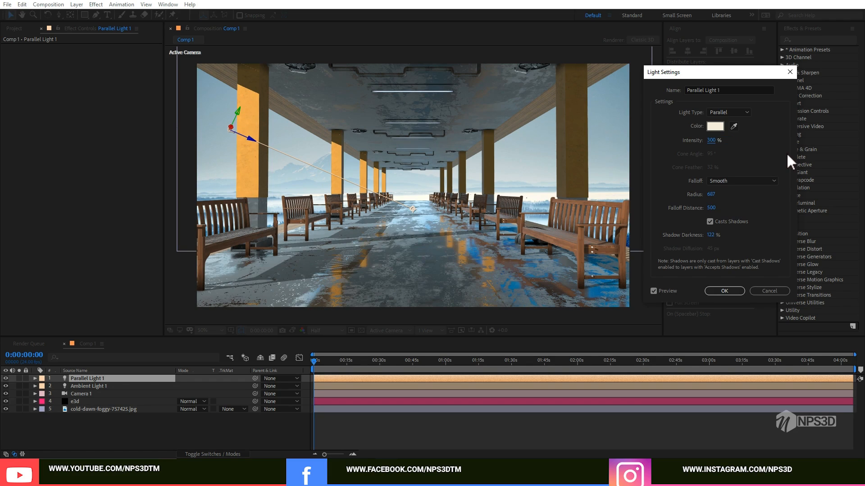
left_click(737, 288)
left_click(161, 415)
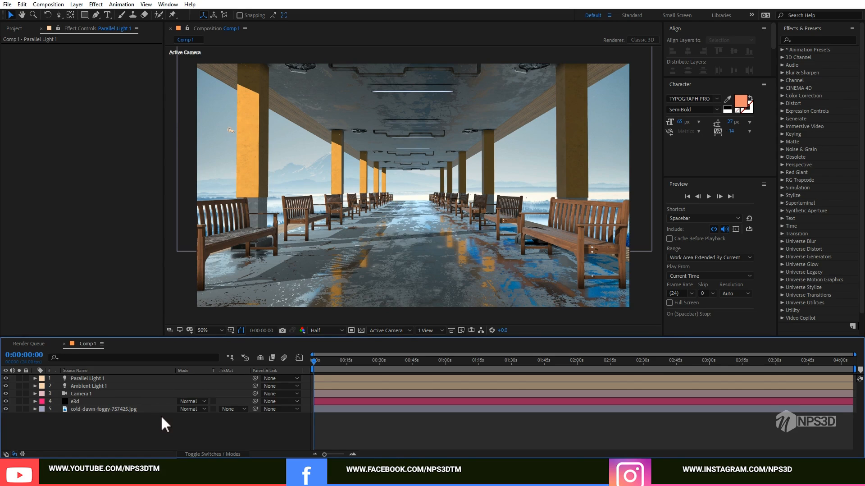
Try an AO Light Influence of 300% in the e3d layer's advanced ambient occlusion options.
left_click(86, 401)
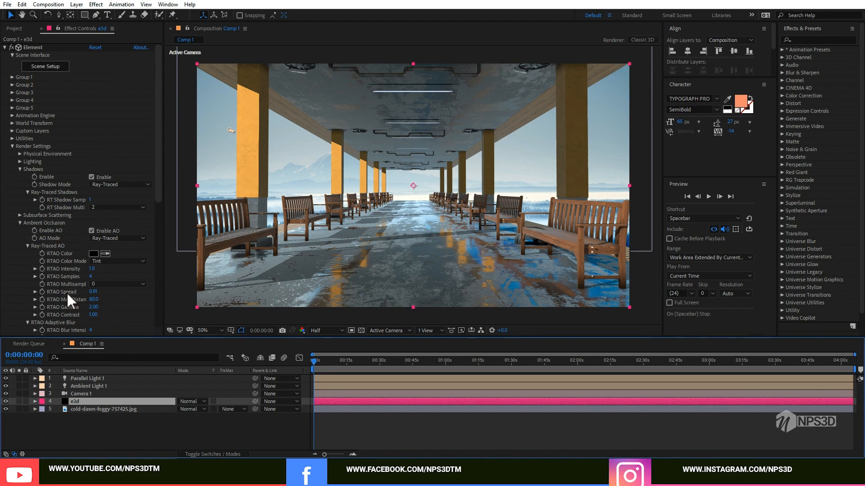
scroll(67, 291, "down", 5)
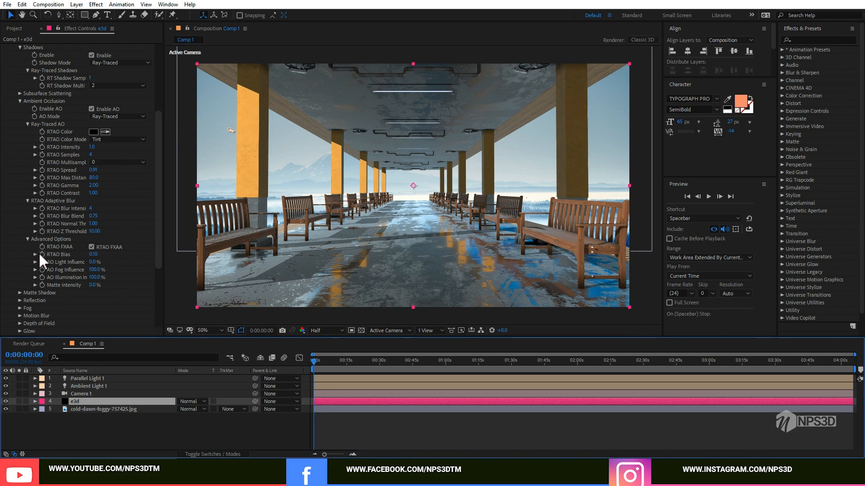
left_click(96, 263)
left_click(117, 260)
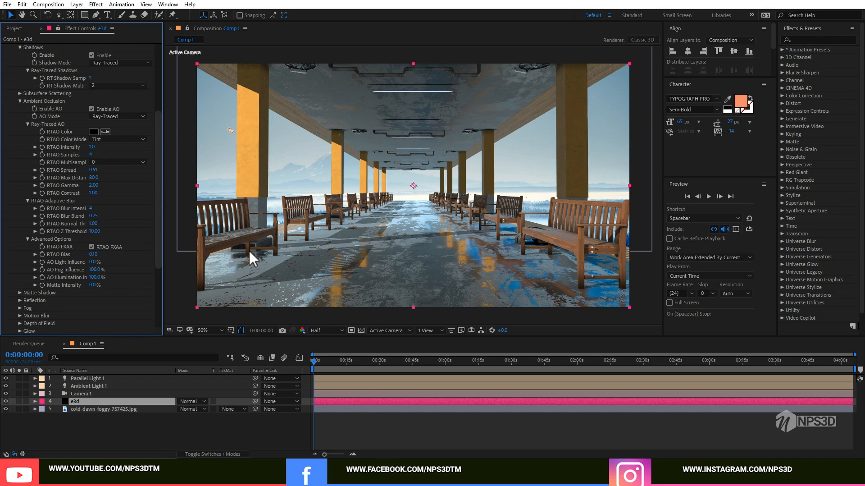
left_click(101, 270)
left_click(95, 261)
type("300")
key("Return")
left_click_drag(100, 265, 268, 249)
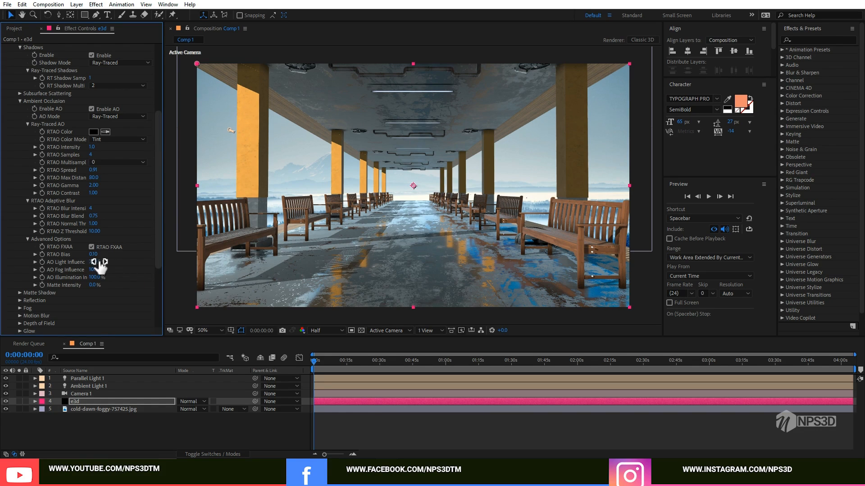
Examine the contact shadows beneath the nearest benches up close at Full preview resolution.
scroll(270, 262, "up", 4)
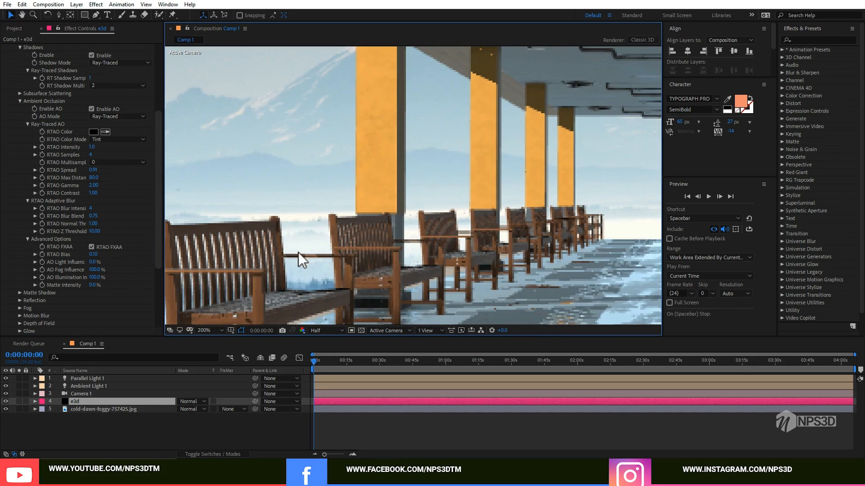
left_click_drag(299, 252, 322, 151)
scroll(300, 184, "down", 1)
left_click_drag(301, 186, 429, 139)
scroll(331, 213, "up", 1)
left_click_drag(281, 231, 377, 206)
left_click(332, 330)
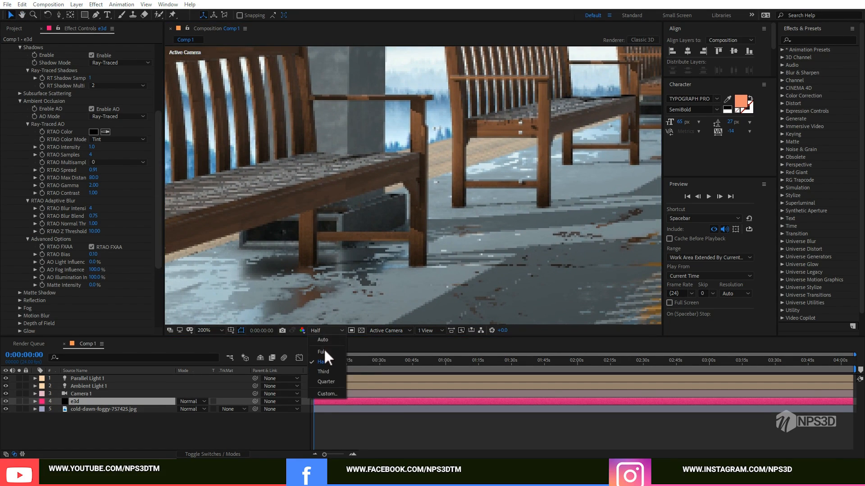
left_click(323, 351)
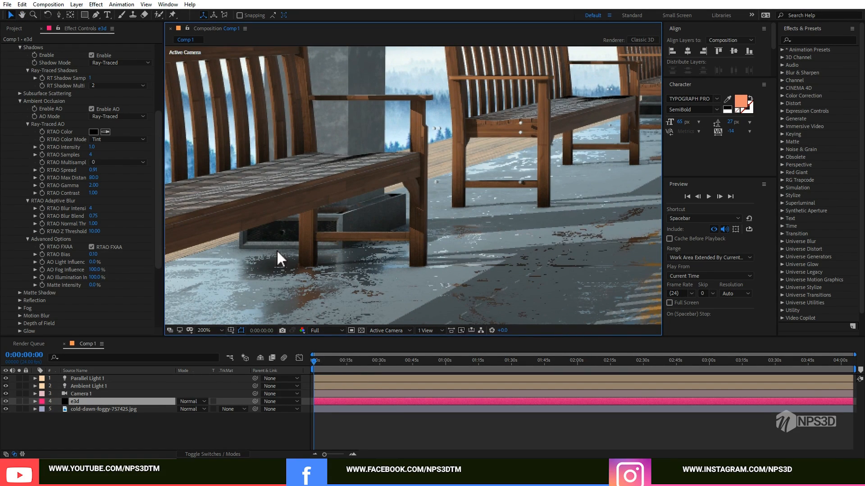
Raise the AO Light Influence to 1000% in the advanced ambient occlusion options.
left_click(92, 261)
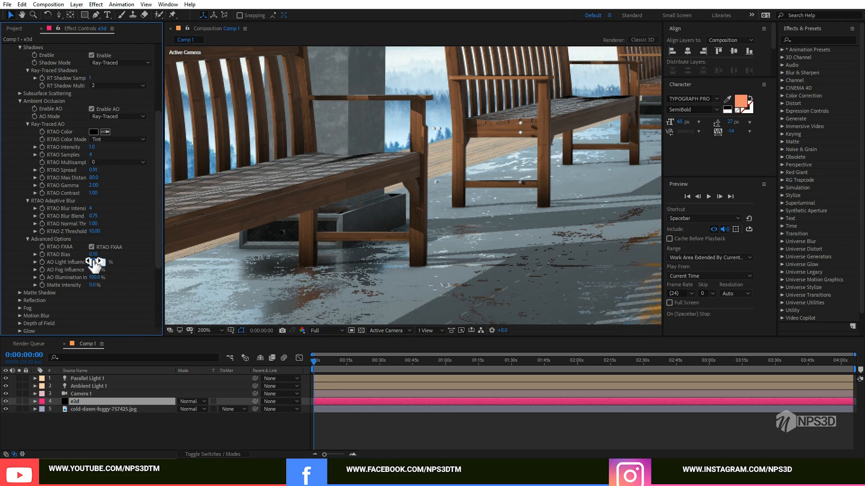
type("800")
left_click(145, 264)
left_click_drag(96, 263, 288, 258)
Fit the whole composition in the viewer and set its preview resolution to Half.
scroll(288, 257, "down", 2)
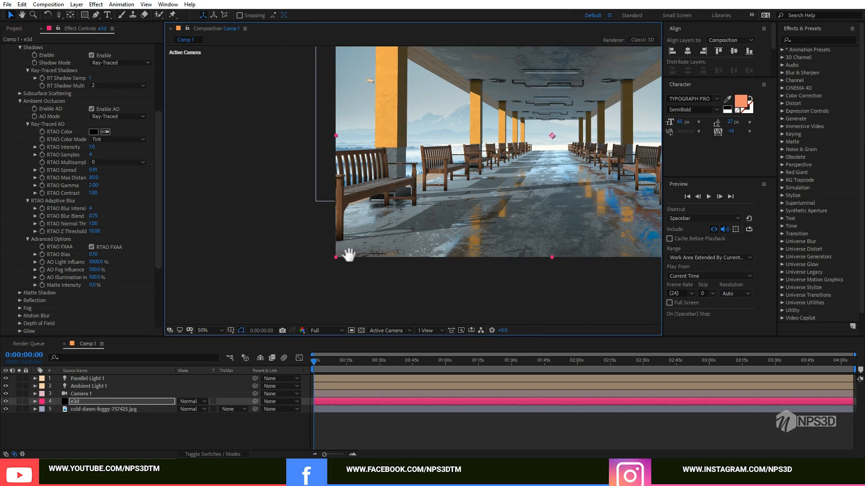
left_click_drag(349, 254, 285, 277)
left_click(333, 330)
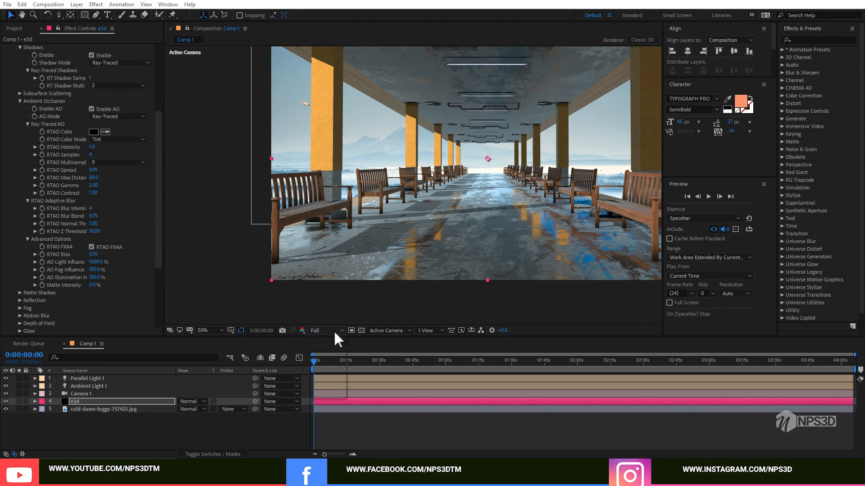
left_click(328, 340)
left_click(207, 329)
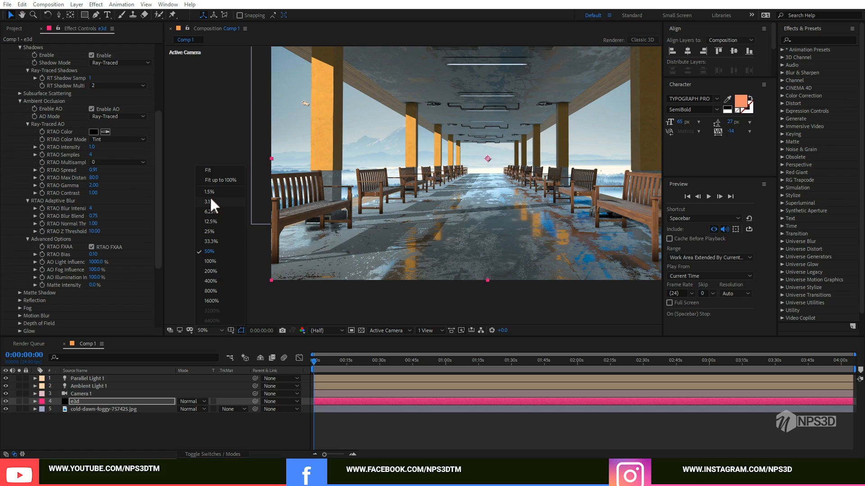
left_click(207, 171)
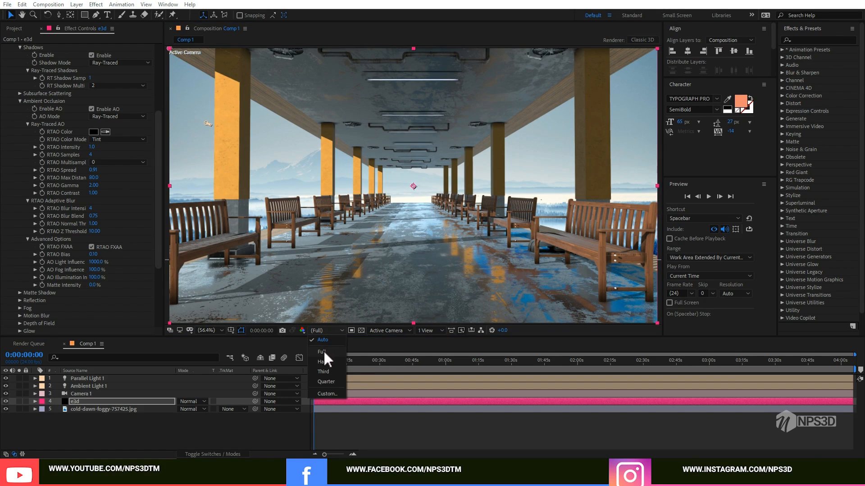
left_click(324, 357)
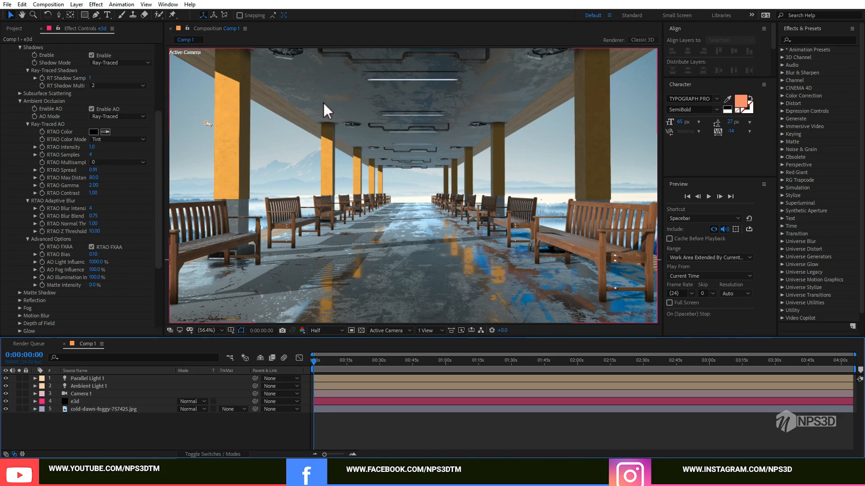
Collapse the Ambient Occlusion, Render Settings and Output groups and examine the ceiling lights up close.
left_click(20, 98)
left_click(20, 101)
scroll(425, 100, "up", 3)
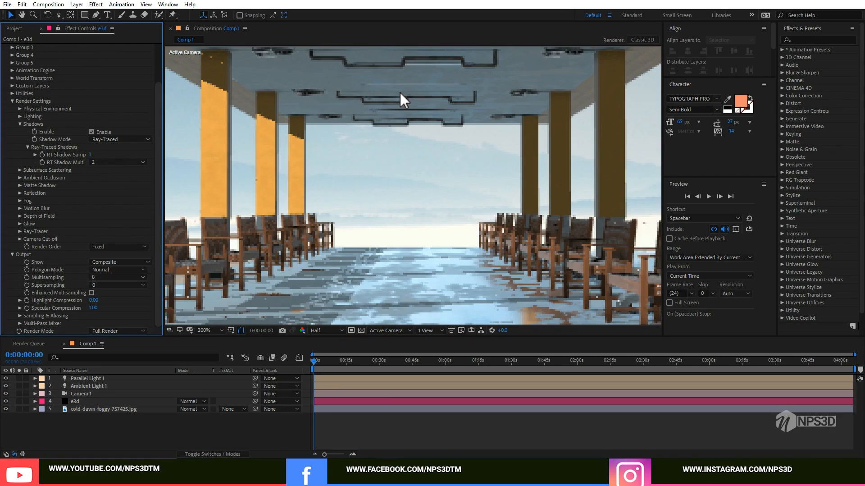
left_click_drag(333, 95, 304, 103)
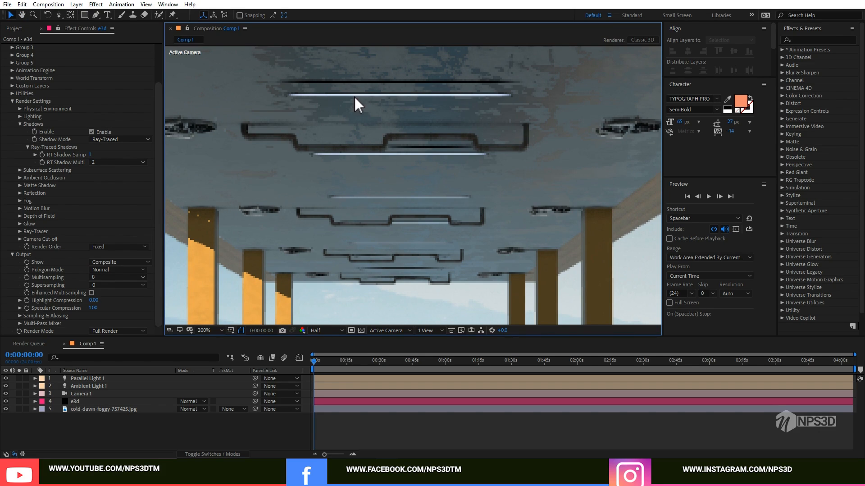
left_click(12, 101)
left_click(14, 152)
scroll(355, 161, "down", 2)
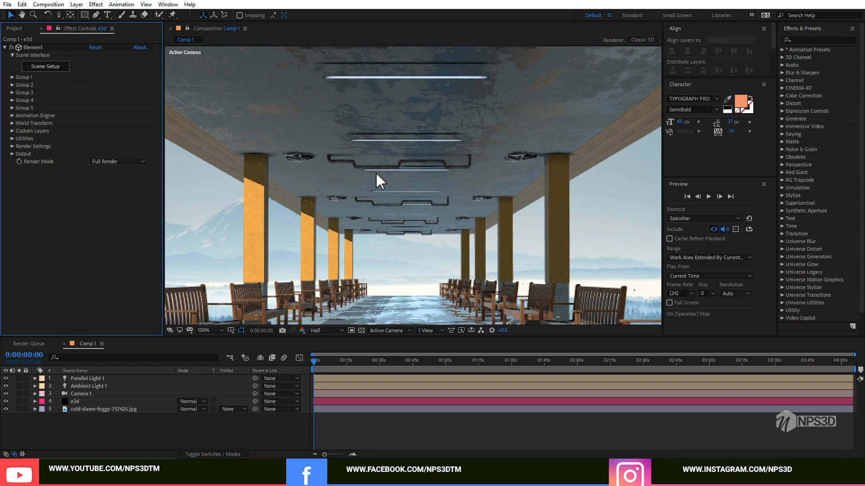
Fit the whole composition in the viewer and open Element's Scene Setup.
left_click_drag(376, 171, 379, 158)
left_click(211, 330)
left_click(207, 179)
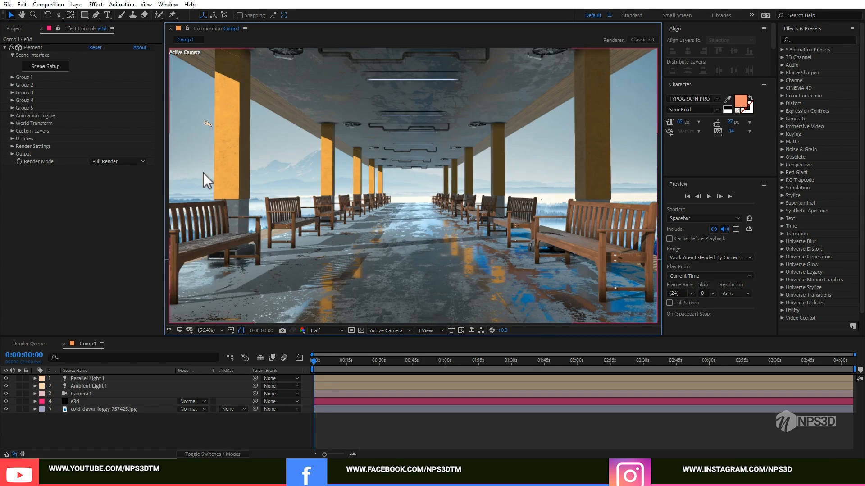
left_click(53, 69)
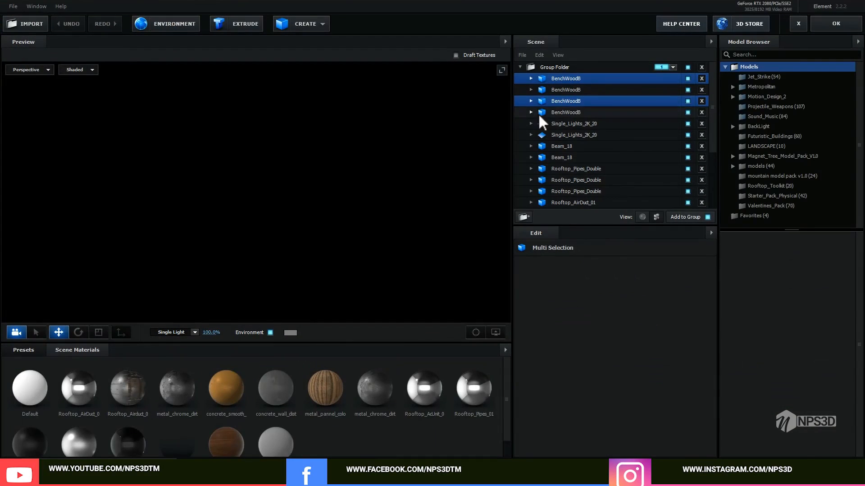
Select the Single_Lights_2K_20 material and remove the unused materials from the scene.
scroll(188, 403, "down", 1)
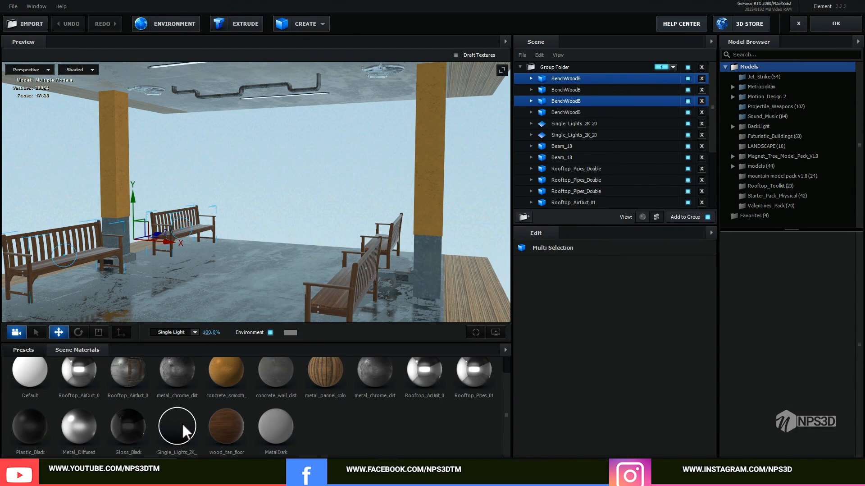
left_click(182, 422)
left_click(505, 350)
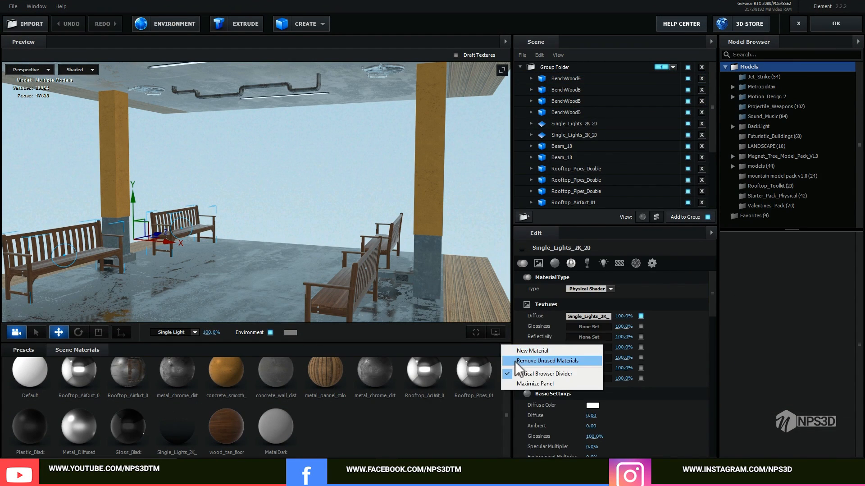
left_click(515, 361)
Enable Draw Backfaces for the Single_Lights_2K_20 material and raise its Glow Amount to 1.69.
scroll(679, 371, "down", 10)
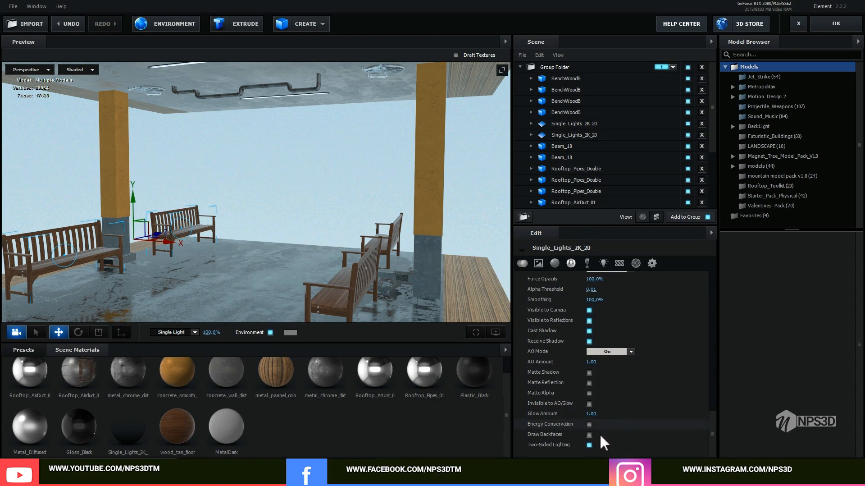
left_click(590, 434)
left_click(589, 435)
left_click(591, 435)
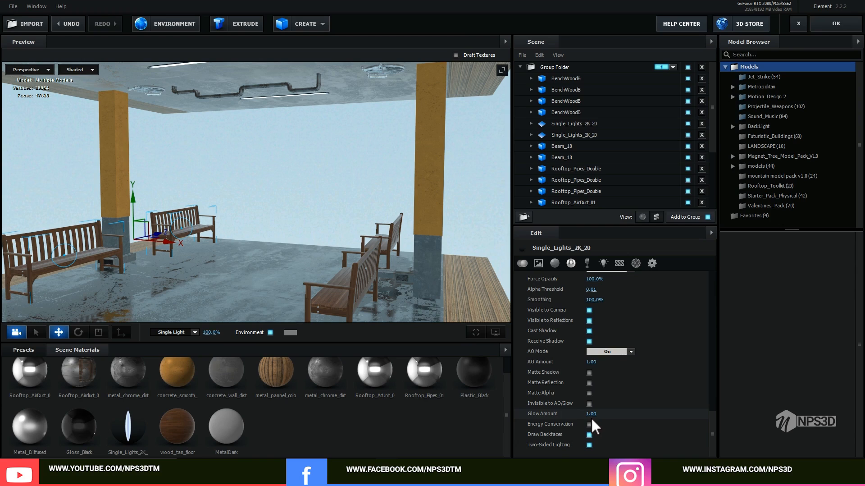
left_click_drag(591, 413, 617, 407)
Make the ceiling light material invisible to AO/Glow, with its AO Mode set to Ignore and AO Amount to 0.
left_click_drag(250, 180, 244, 218)
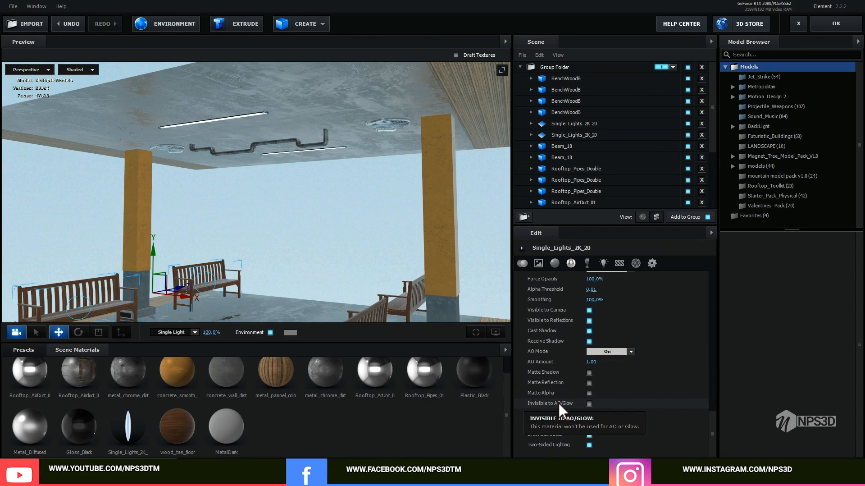
left_click_drag(261, 221, 264, 198)
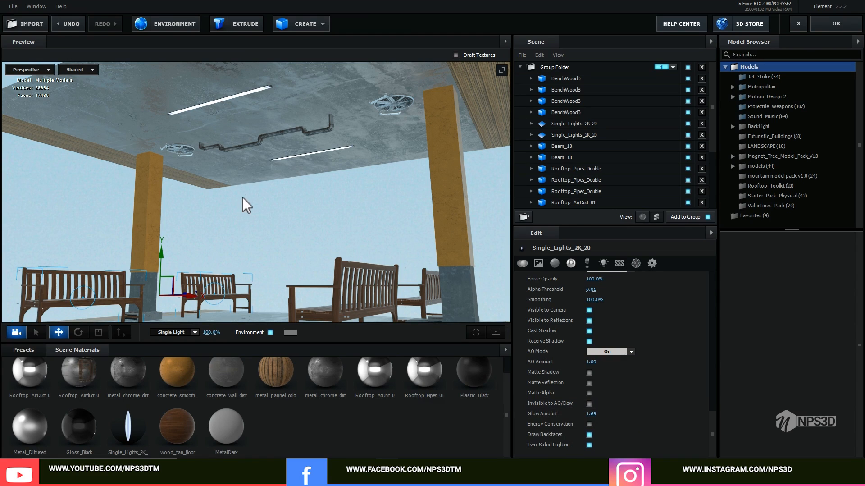
left_click_drag(244, 203, 288, 193)
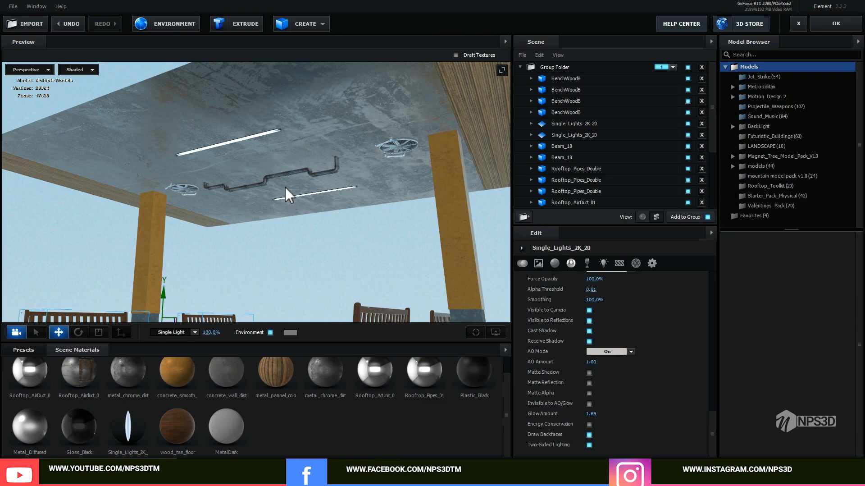
mouse_move(265, 162)
left_mouse_down()
mouse_move(265, 149)
mouse_move(268, 176)
left_mouse_up()
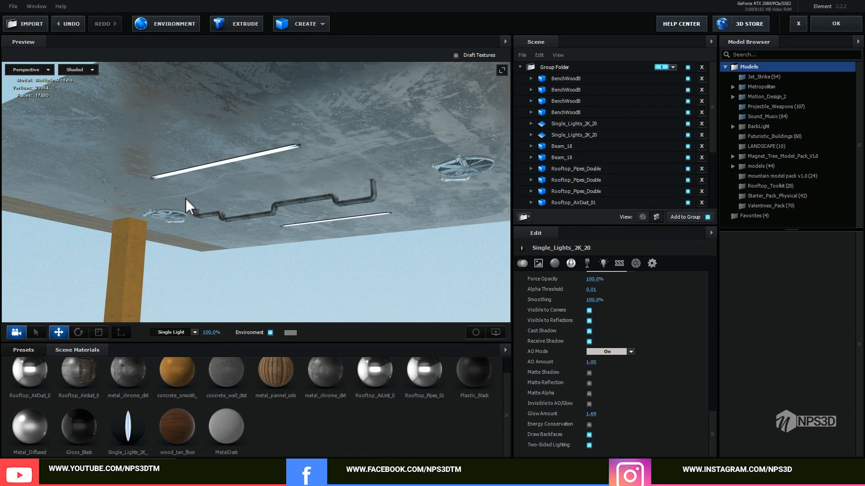
left_click(589, 403)
left_click(602, 353)
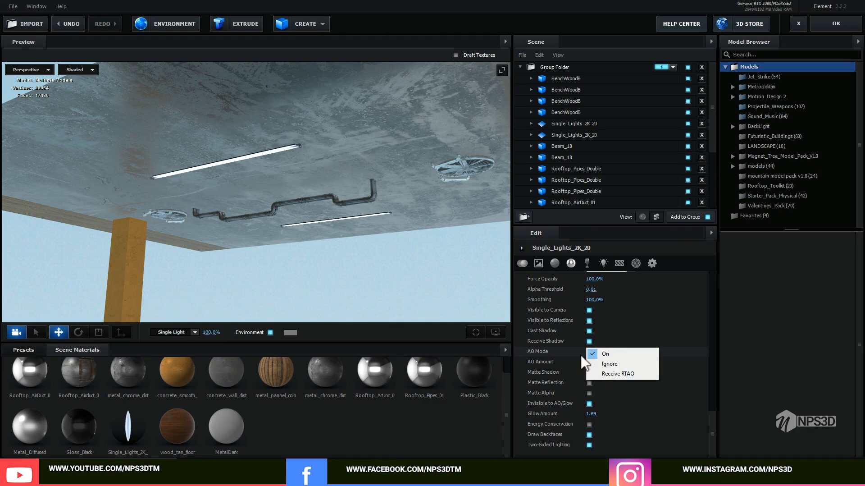
left_click(613, 364)
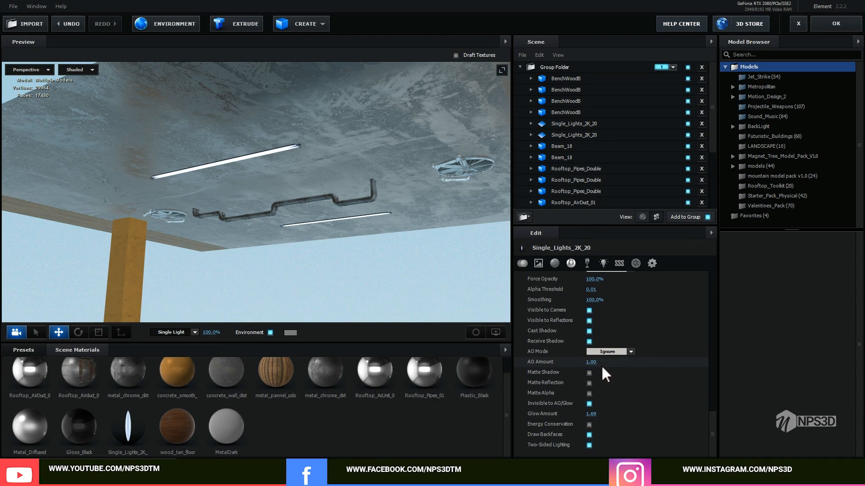
left_click(594, 361)
type("0")
key("Return")
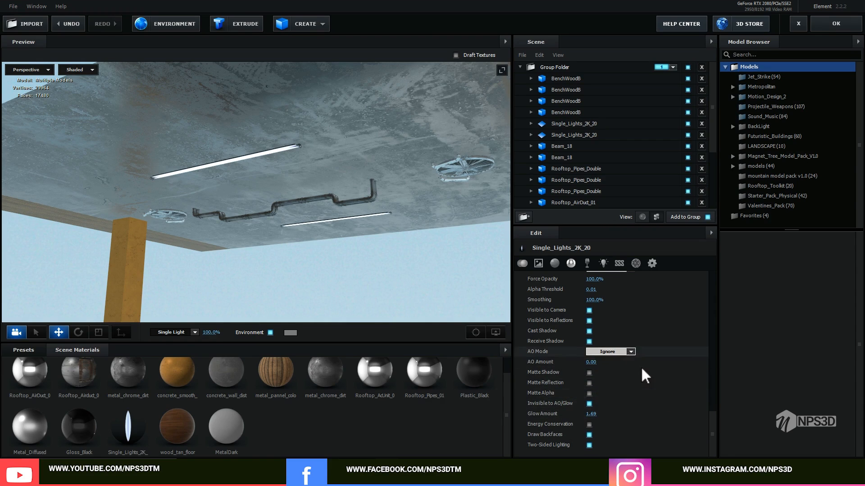
Turn off Cast Shadow and Receive Shadow for the ceiling light material and apply the scene changes to the composition.
left_click(589, 331)
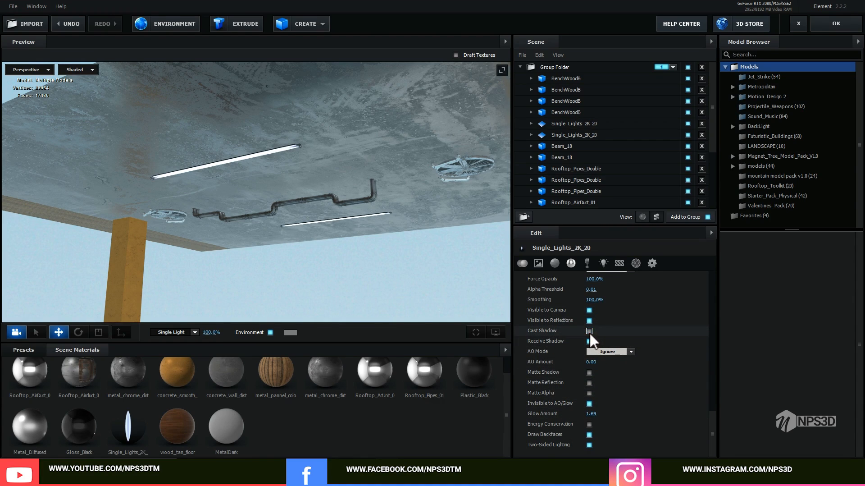
left_click(589, 341)
left_click(848, 20)
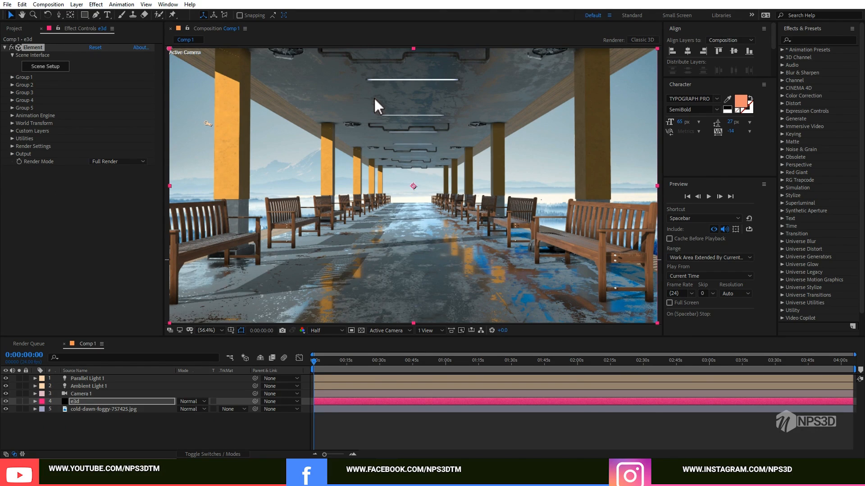
Duplicate the e3d layer and set the copy's Element output to show the Illumination pass.
key("comma")
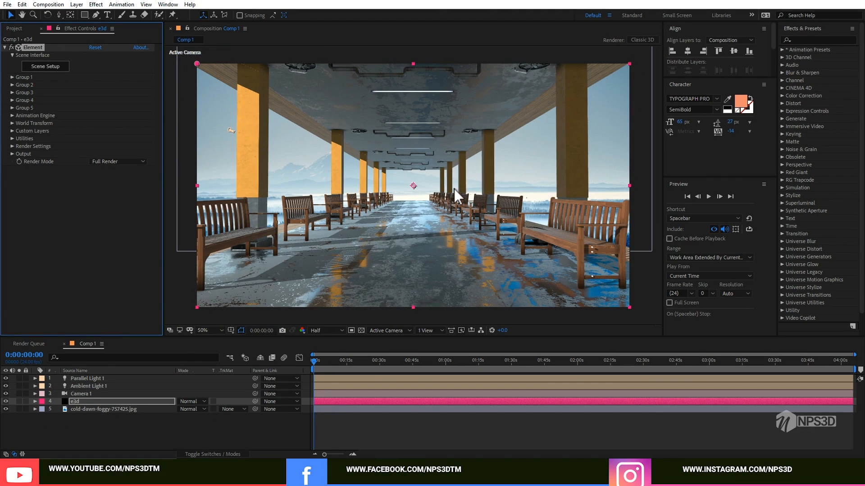
left_click(79, 402)
key("ctrl+d")
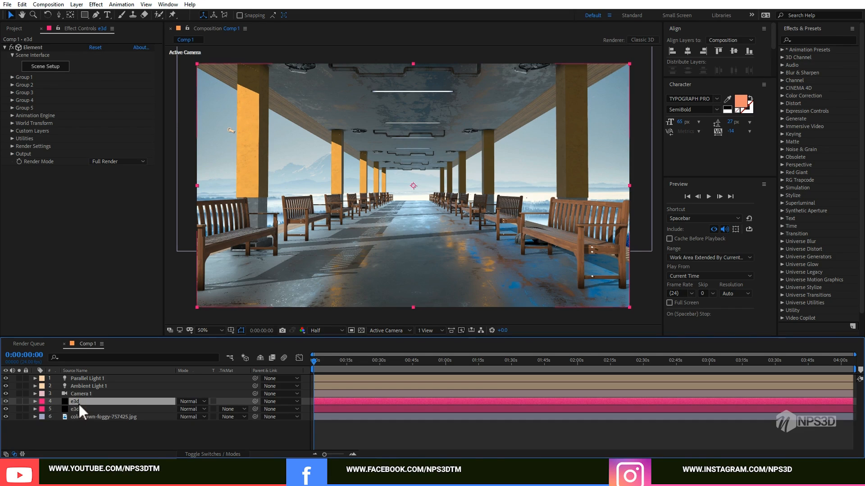
left_click(108, 160)
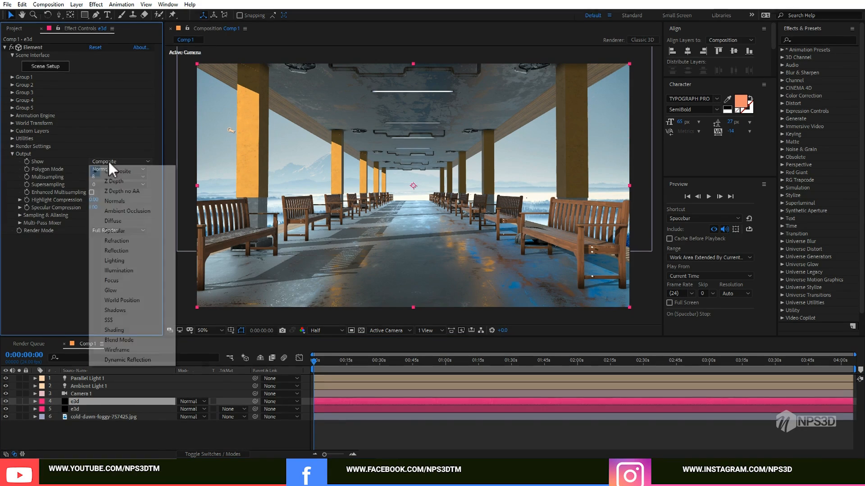
left_click(118, 270)
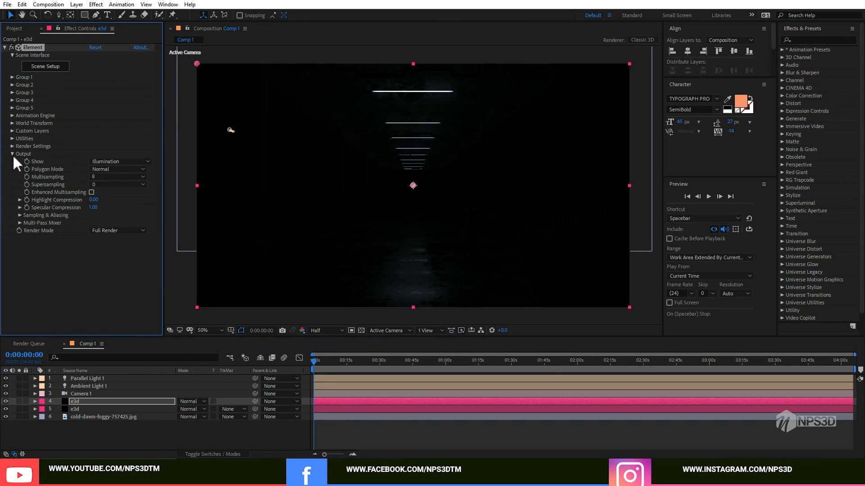
left_click(13, 153)
Apply a Glow effect to the illumination copy and set its Glow Intensity to 0.7.
key("ctrl+space")
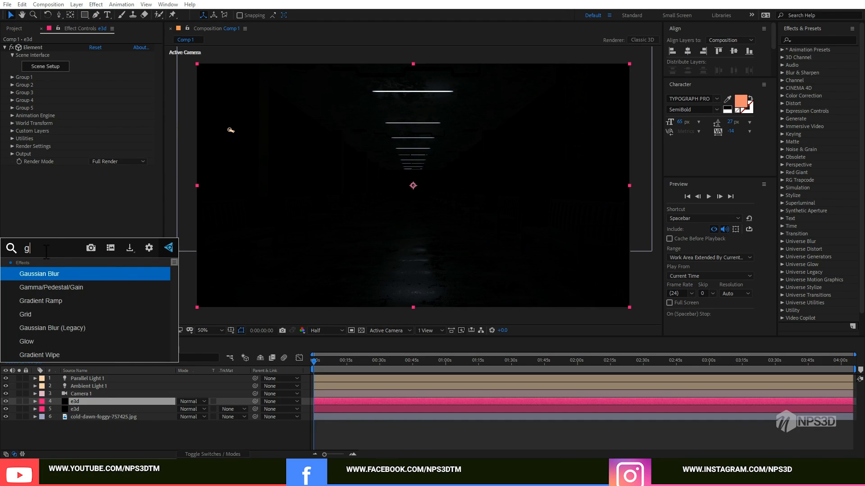
type("glow")
left_click(42, 270)
left_click_drag(96, 202, 83, 203)
Set the illumination layer's blending mode to Add and its Glow Radius to 34.
left_click(189, 401)
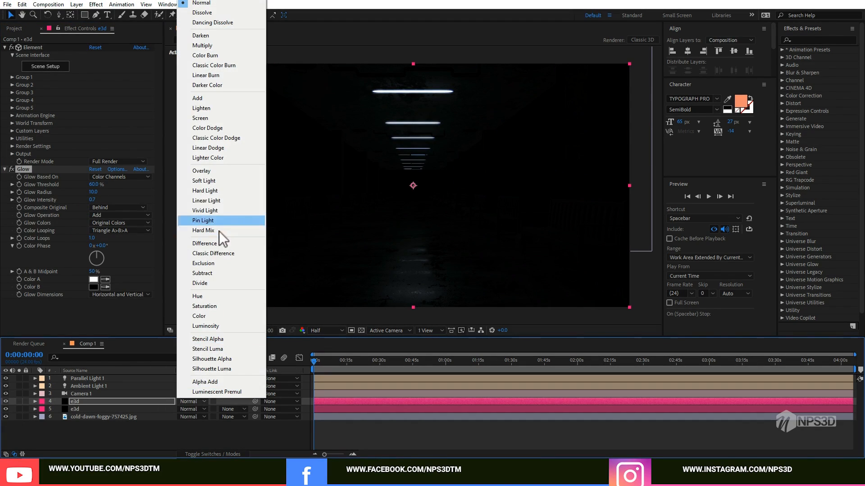
left_click(204, 99)
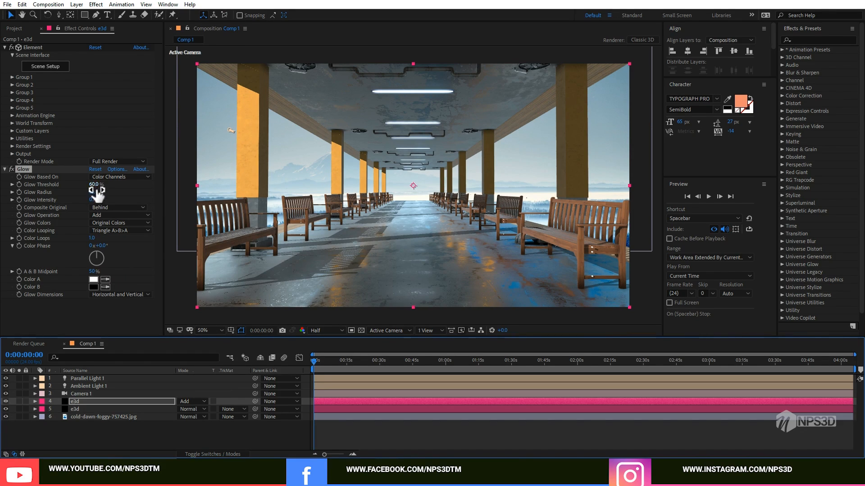
mouse_move(94, 191)
left_mouse_down()
mouse_move(113, 190)
mouse_move(105, 191)
left_mouse_up()
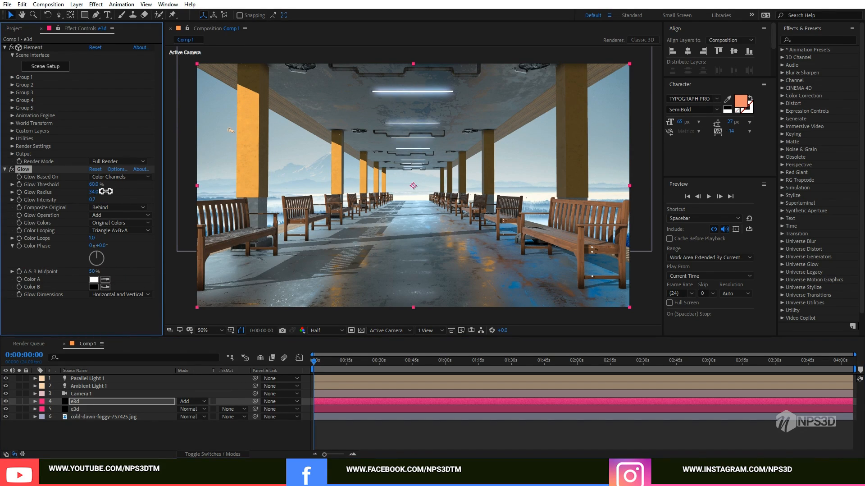
Duplicate the Glow effect with a Glow Radius of 106 and collapse the first Glow.
key("ctrl+d")
left_click_drag(98, 227, 122, 224)
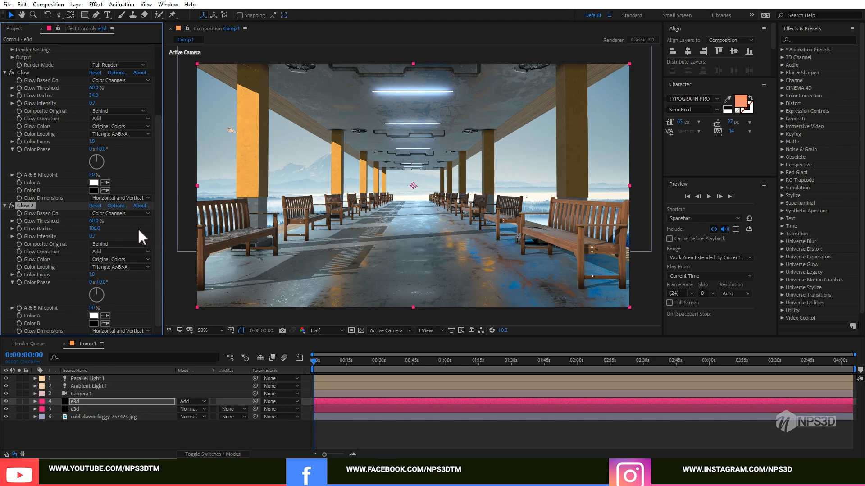
scroll(112, 221, "up", 5)
left_click(5, 169)
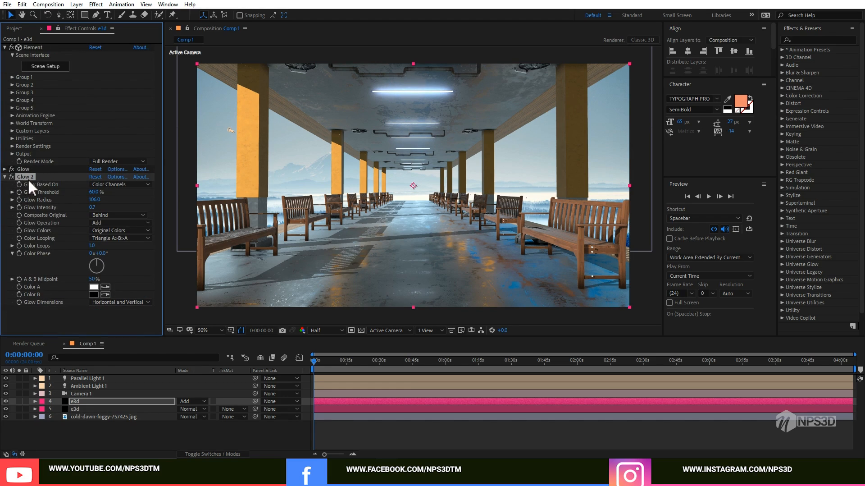
Duplicate the second Glow effect and raise the new copy's Glow Radius to 298.
key("ctrl+d")
key("Caps_Lock")
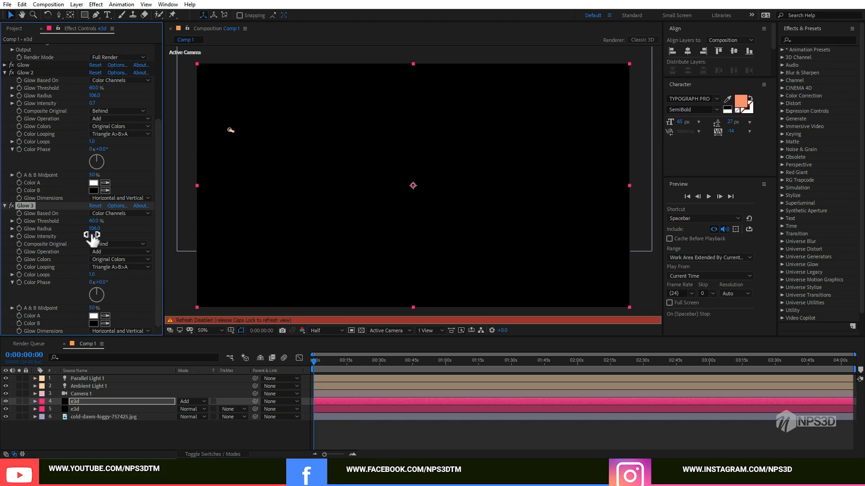
key("Caps_Lock")
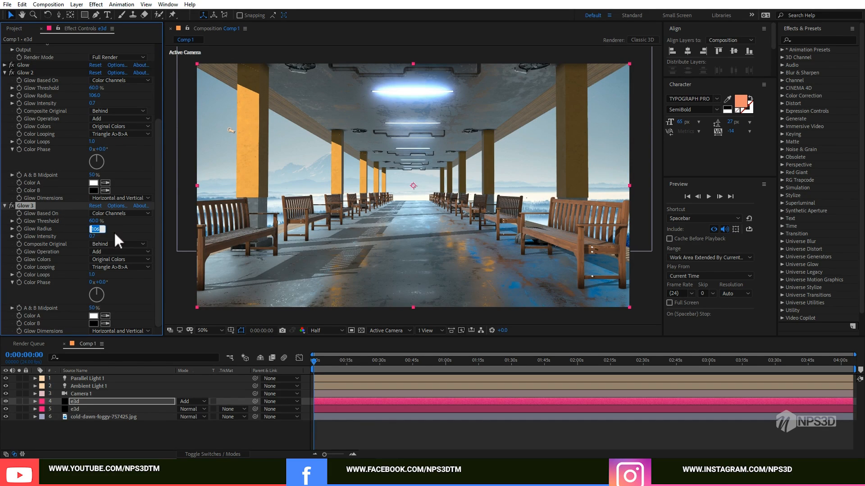
left_click_drag(97, 229, 147, 219)
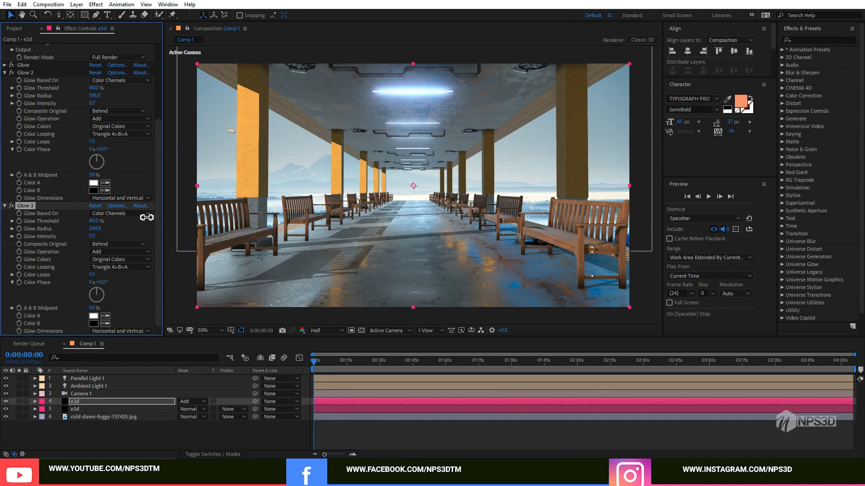
left_click_drag(95, 229, 158, 220)
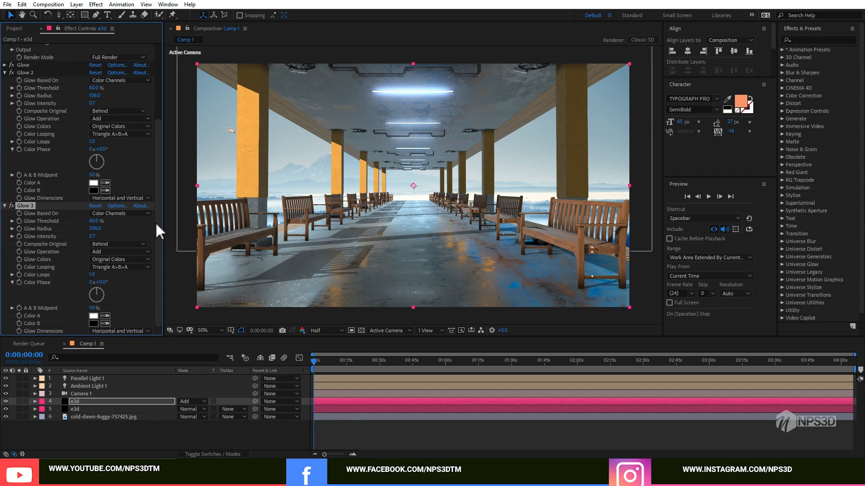
Collapse the settings of the Element, Glow 2 and Glow 3 effects.
scroll(60, 185, "up", 4)
scroll(60, 185, "up", 1)
left_click(5, 47)
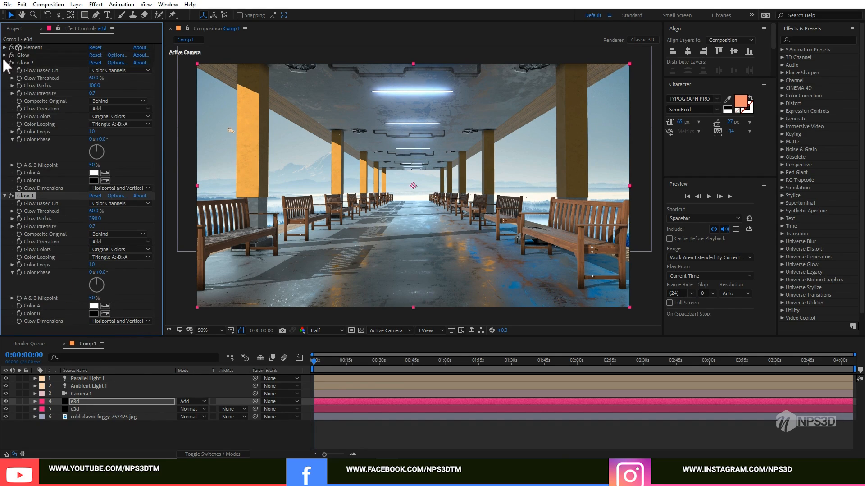
left_click(4, 63)
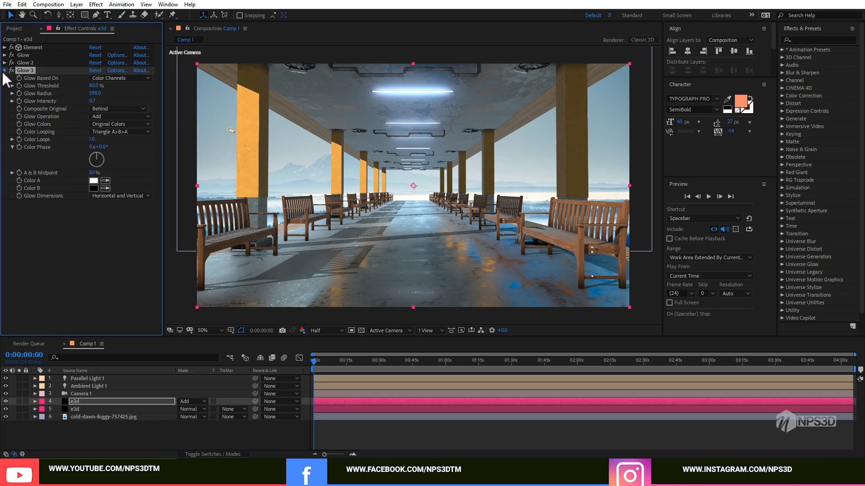
left_click(4, 70)
Rename the illumination layer as glow.
left_click(96, 402)
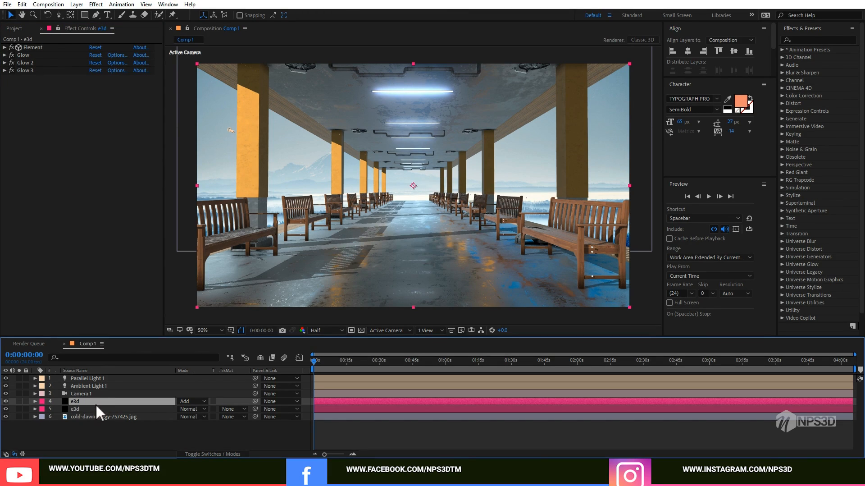
key("Return")
type("gl")
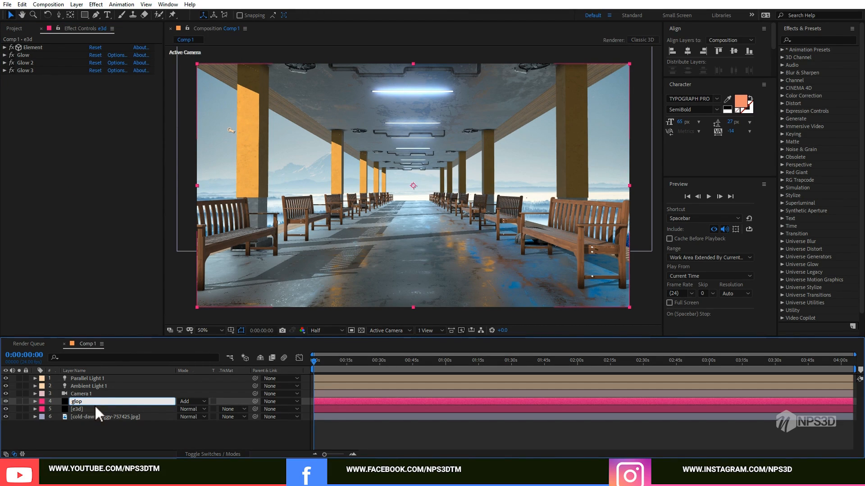
type("ow")
key("Return")
Sample the backdrop's pale sky colour as the Fog Color in the e3d layer's Element render settings.
left_click(95, 406)
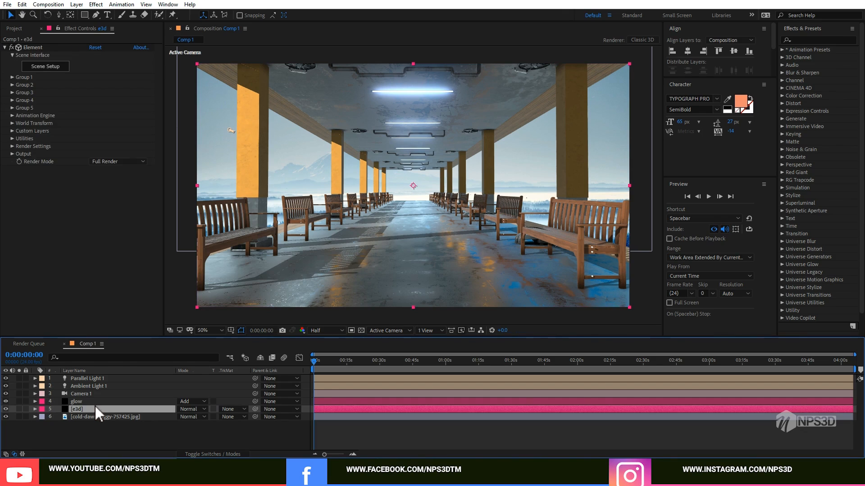
left_click(11, 153)
left_click(12, 153)
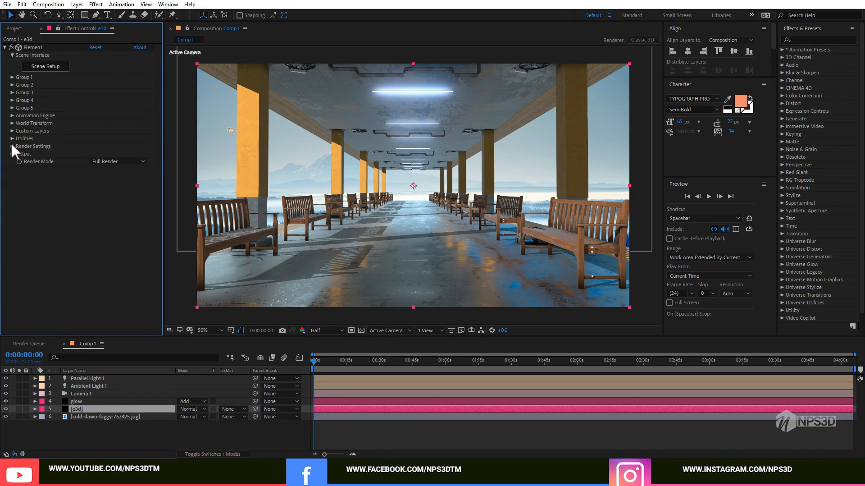
left_click(12, 146)
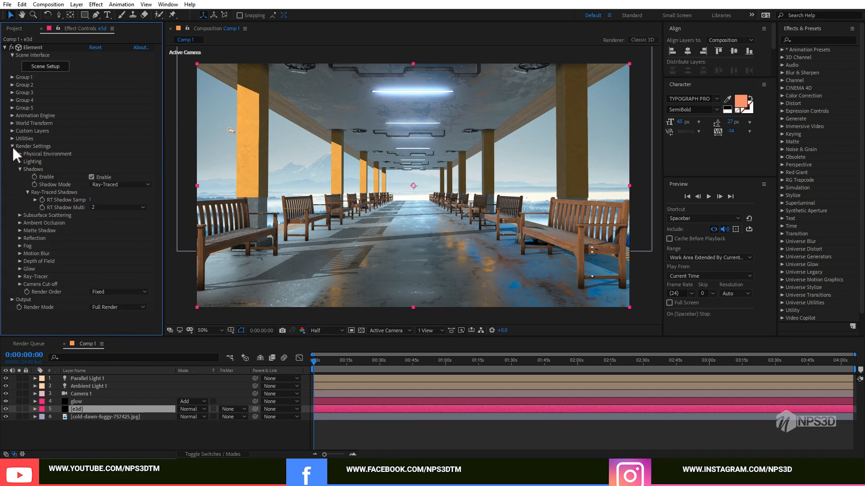
left_click(20, 245)
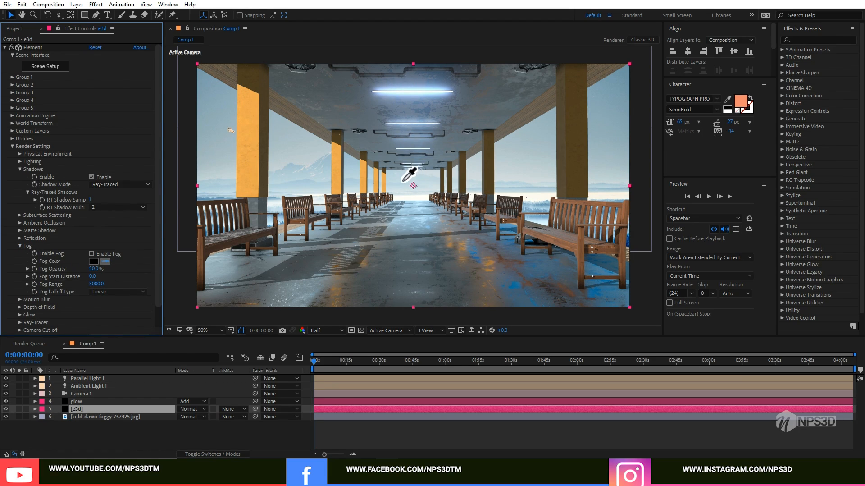
left_click(318, 185)
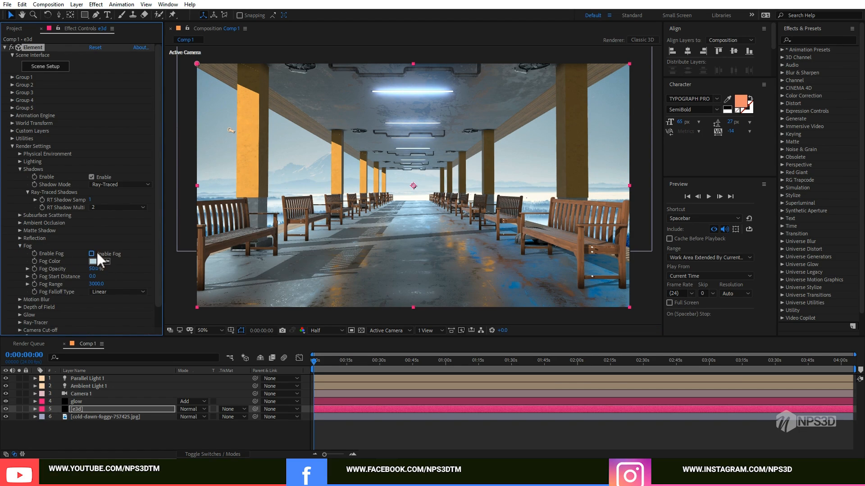
Enable fog on the e3d layer and set its Fog Start Distance to 4020.
left_click(95, 252)
left_click_drag(97, 277, 147, 273)
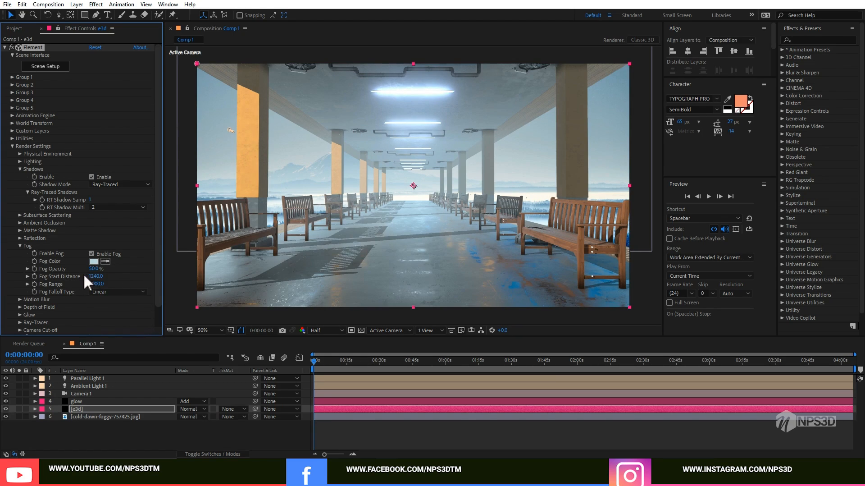
left_click_drag(93, 276, 208, 263)
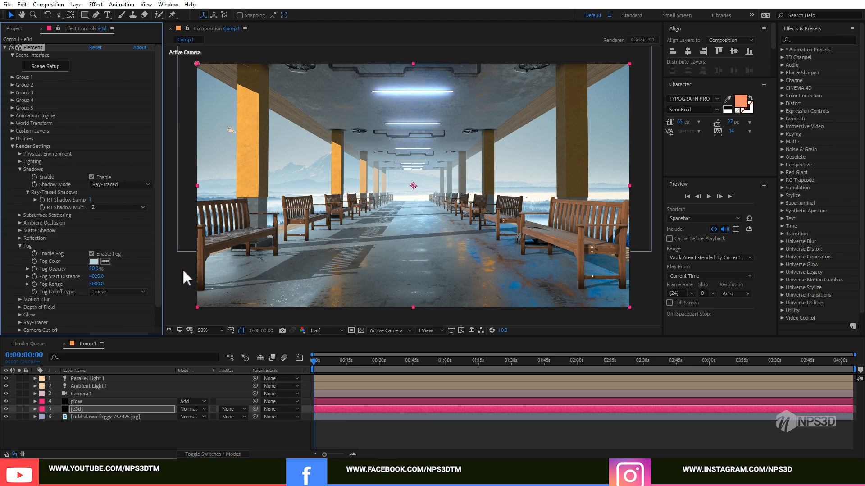
Compare the scene with fog off and on, leaving fog enabled, and collapse the Fog and Shadows settings.
left_click(92, 253)
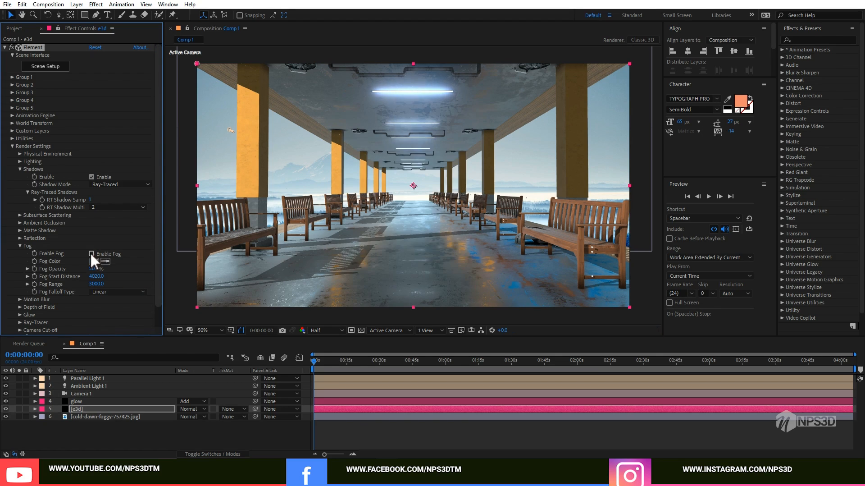
left_click(90, 251)
left_click(91, 252)
left_click(91, 252)
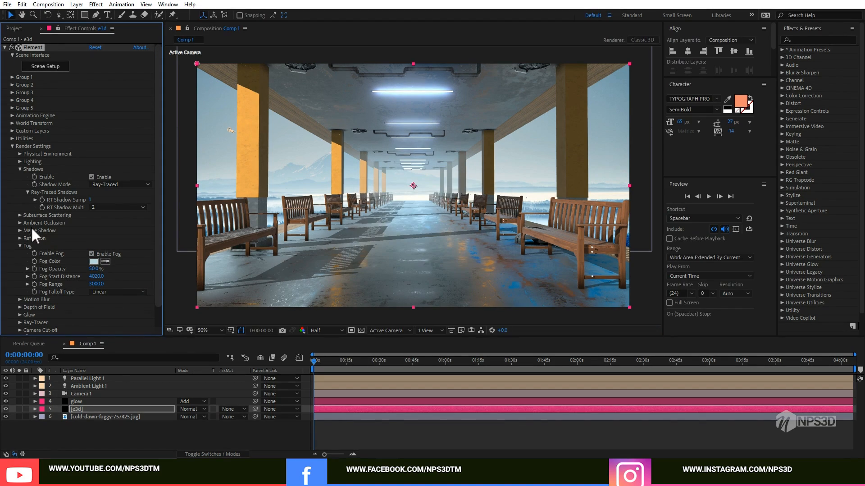
left_click(20, 246)
left_click(20, 169)
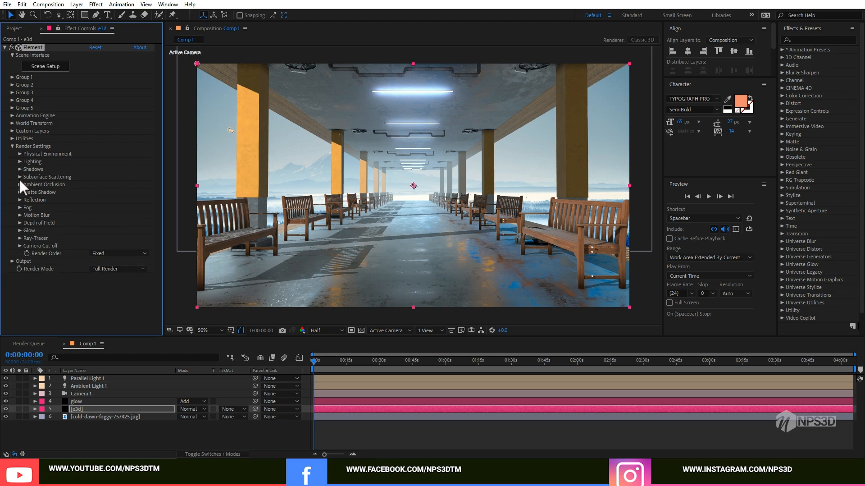
Add a new adjustment layer on top of the Comp 1 layers.
right_click(75, 439)
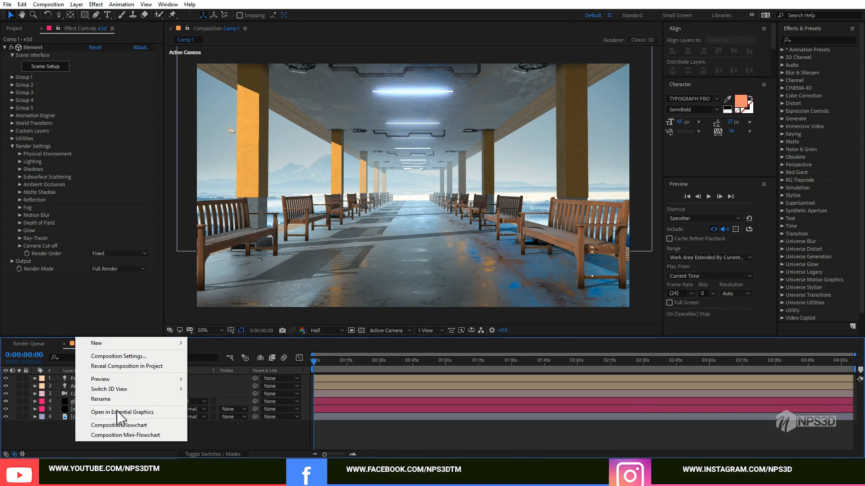
right_click(106, 432)
mouse_move(134, 332)
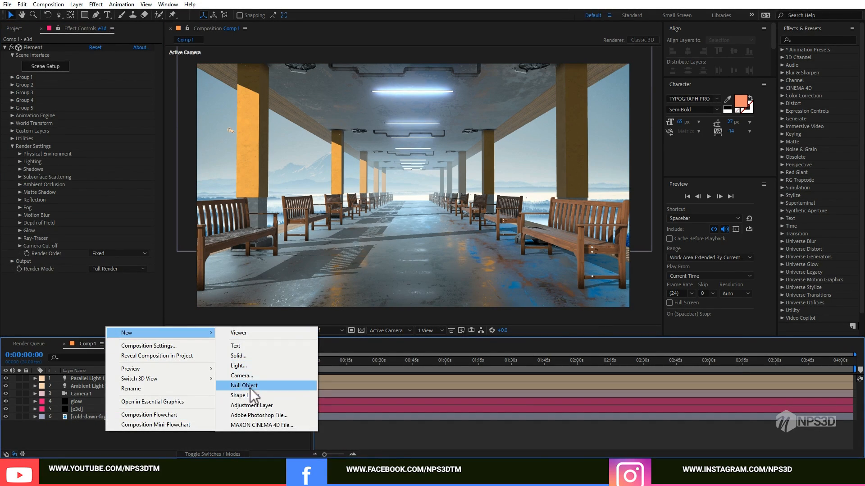
left_click(248, 405)
Apply Hue/Saturation to the adjustment layer and set its Master Saturation to 28.
key("ctrl+space")
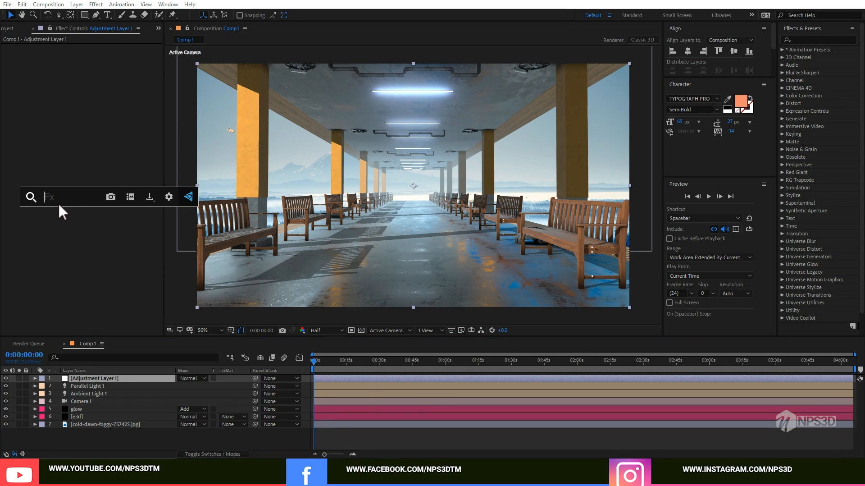
type("hue")
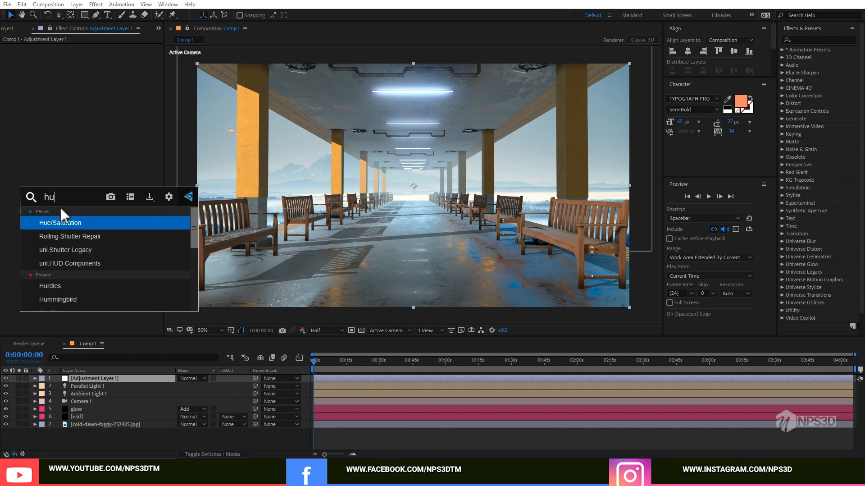
key("Return")
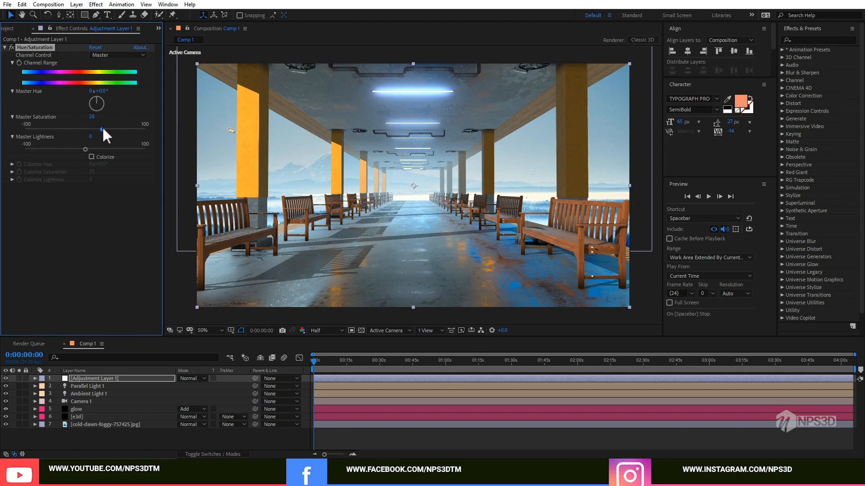
left_click(79, 288)
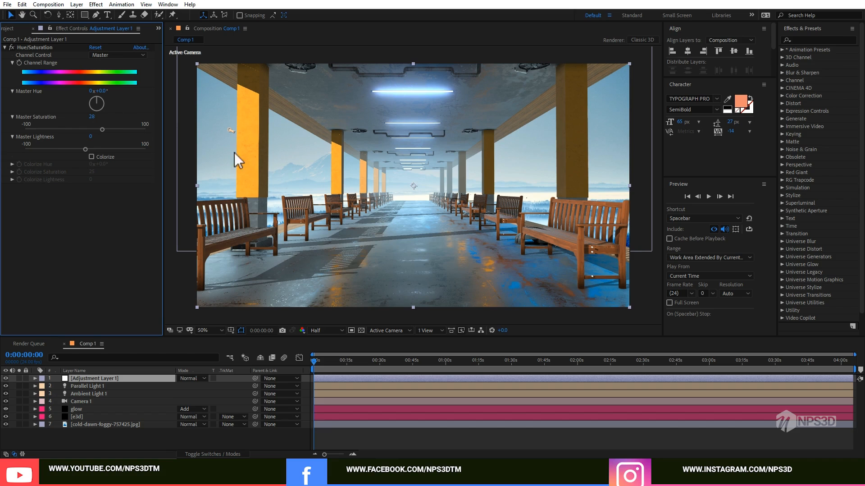
Open the glossiness texture channel of the yellow concrete_smooth_grunge pillar material in the e3d layer's Element scene setup.
scroll(247, 132, "up", 1)
scroll(273, 174, "down", 1)
left_click(85, 416)
left_click(65, 69)
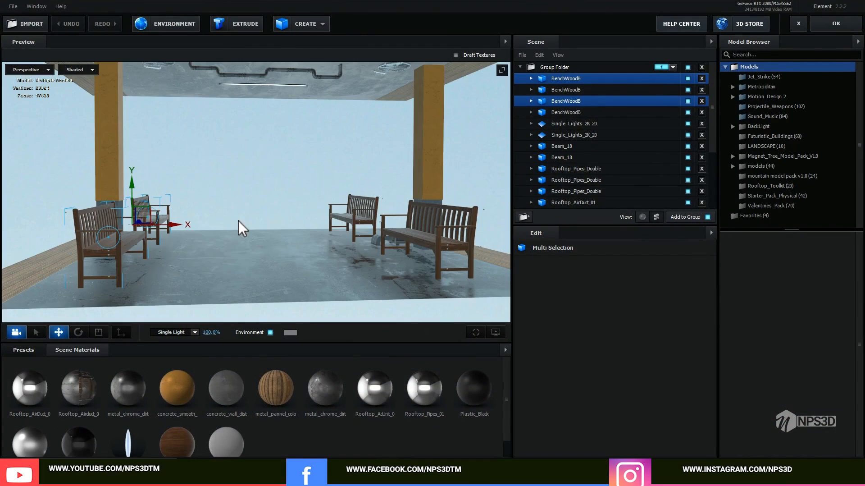
left_click_drag(219, 229, 247, 241)
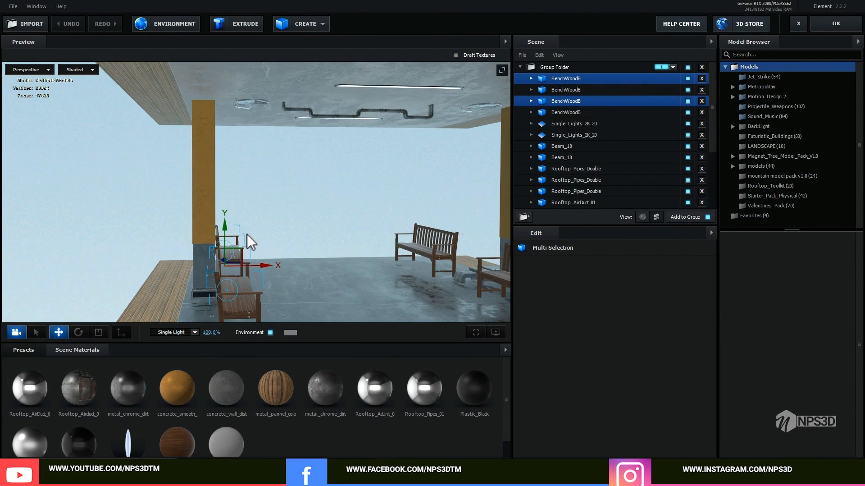
left_click(175, 393)
left_click(588, 326)
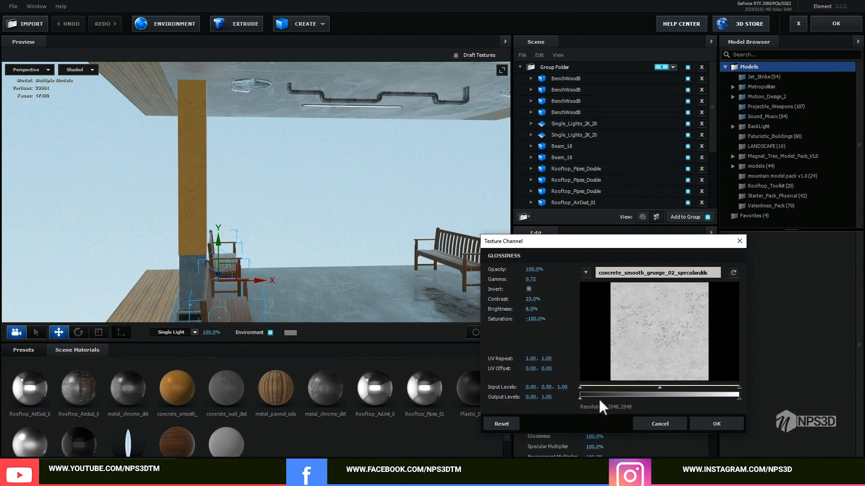
Raise the glossiness texture's black input level to 0.43, lower its white input level, set contrast to 68% and apply the scene changes.
left_click_drag(583, 391, 652, 391)
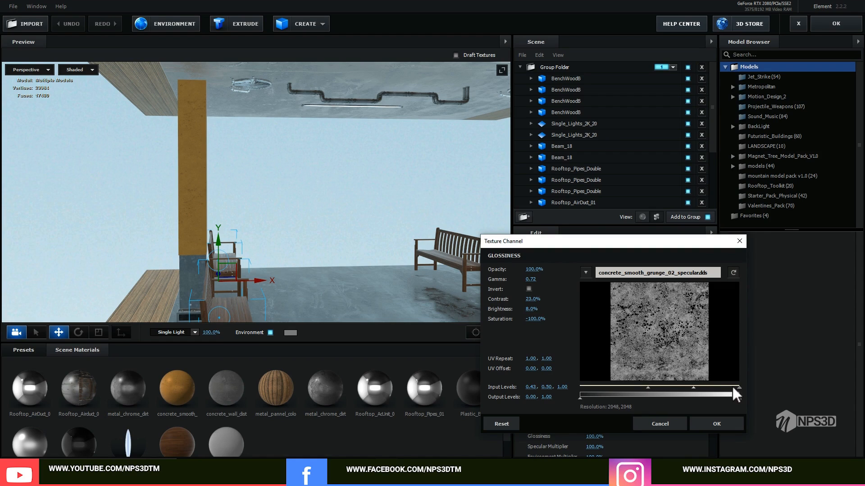
left_click_drag(736, 390, 693, 386)
mouse_move(531, 309)
left_mouse_down()
mouse_move(551, 305)
mouse_move(531, 308)
mouse_move(551, 294)
mouse_move(542, 296)
left_mouse_up()
left_click(708, 422)
left_click_drag(361, 238, 213, 169)
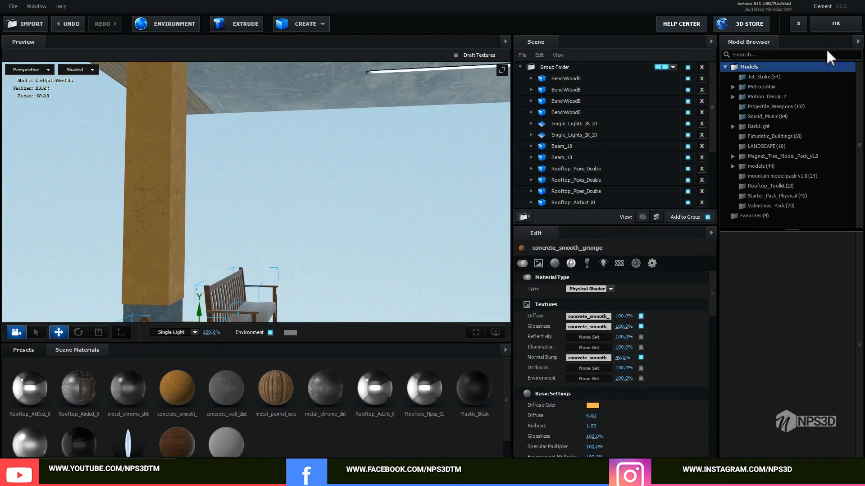
left_click(835, 25)
Reopen the Element scene setup and set the pillar material's reflectivity intensity to 7%.
left_click(52, 67)
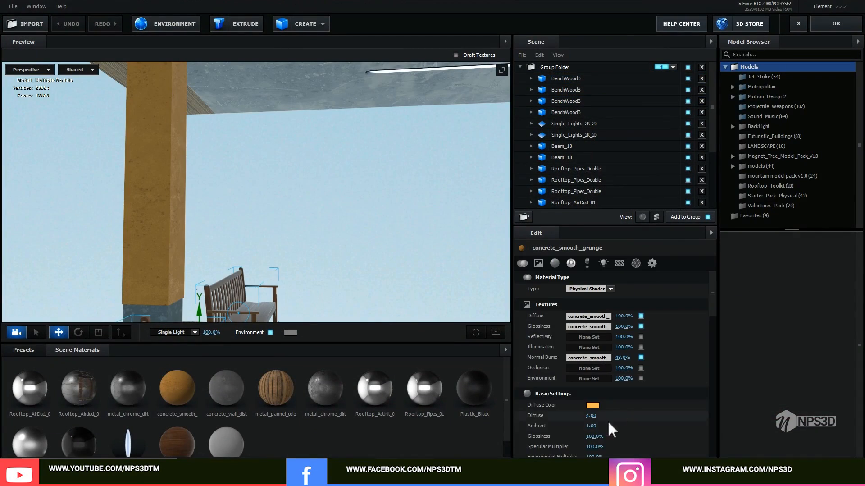
left_click_drag(584, 433, 633, 435)
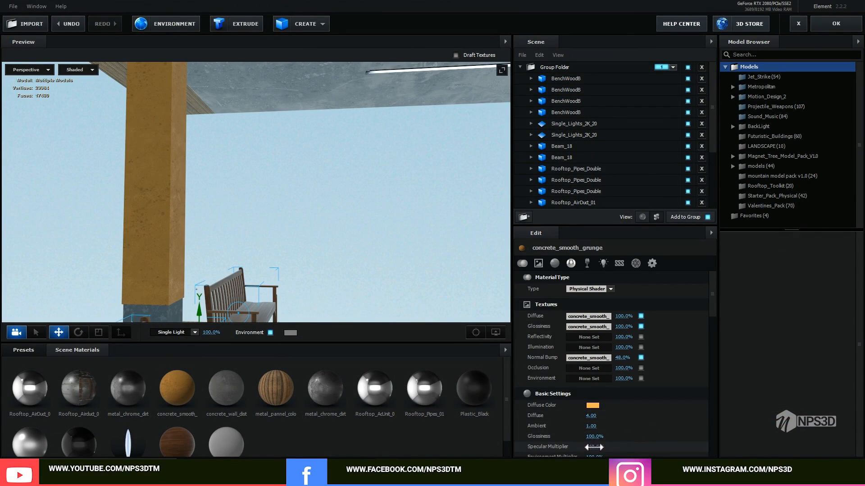
scroll(626, 435, "down", 1)
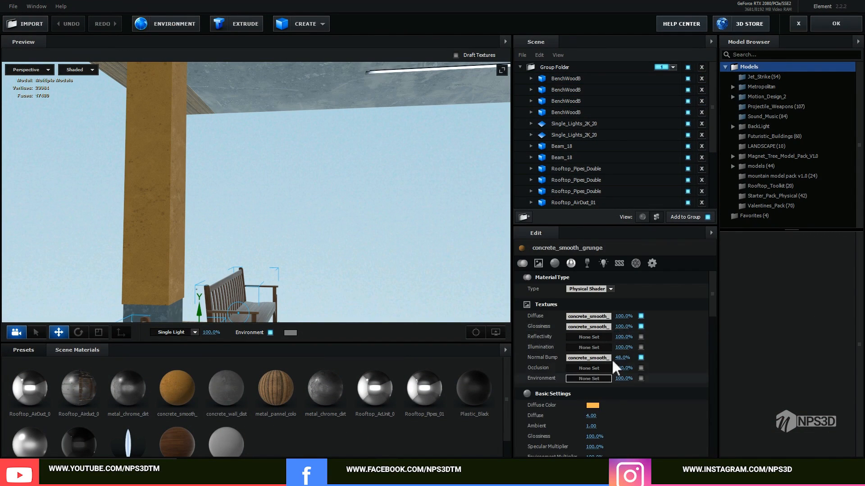
scroll(610, 381, "down", 3)
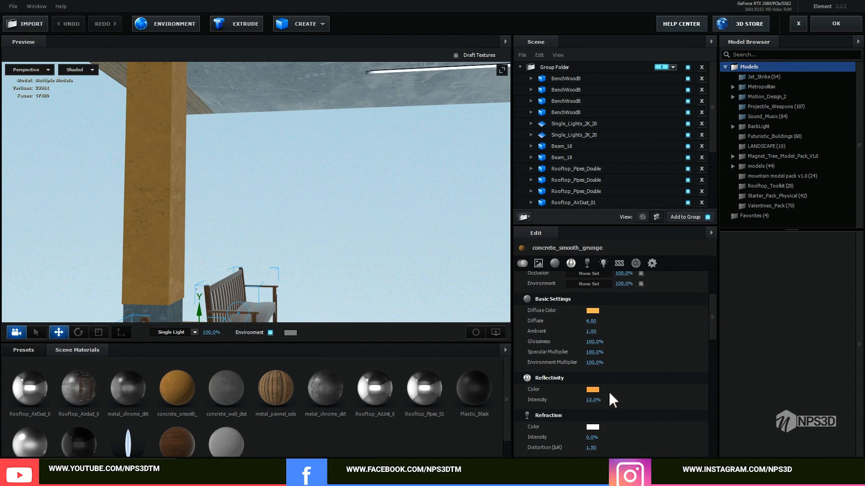
mouse_move(593, 368)
left_mouse_down()
mouse_move(608, 368)
mouse_move(590, 369)
left_mouse_up()
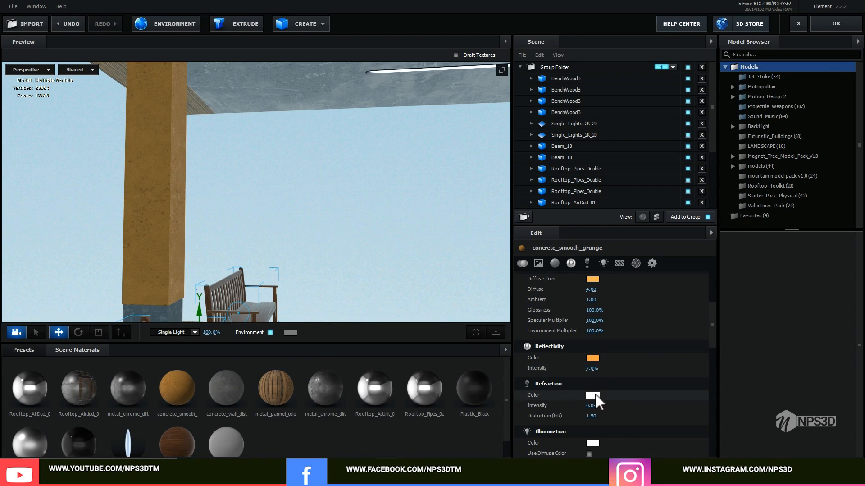
Set the pillar glossiness texture's input levels to 0.42, 0.16 and 0.59 and apply the scene changes.
scroll(611, 394, "up", 3)
mouse_move(623, 295)
left_mouse_down()
mouse_move(605, 297)
mouse_move(638, 292)
left_mouse_up()
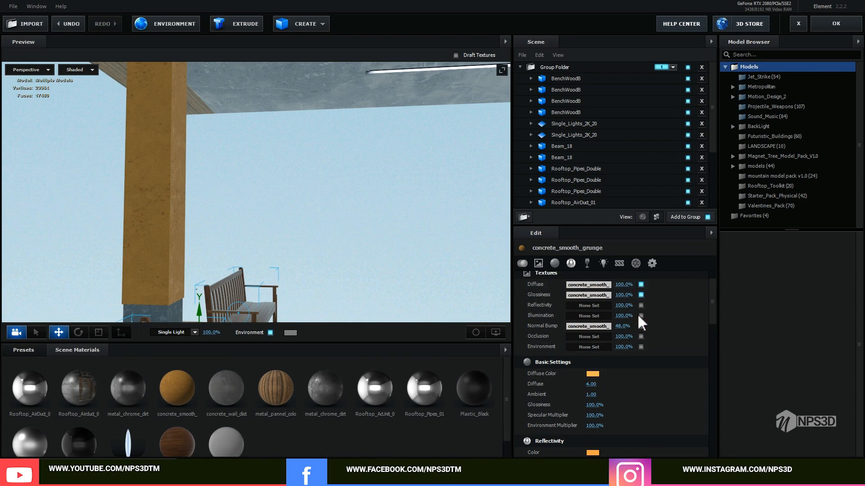
left_click(602, 294)
left_click_drag(649, 354, 674, 354)
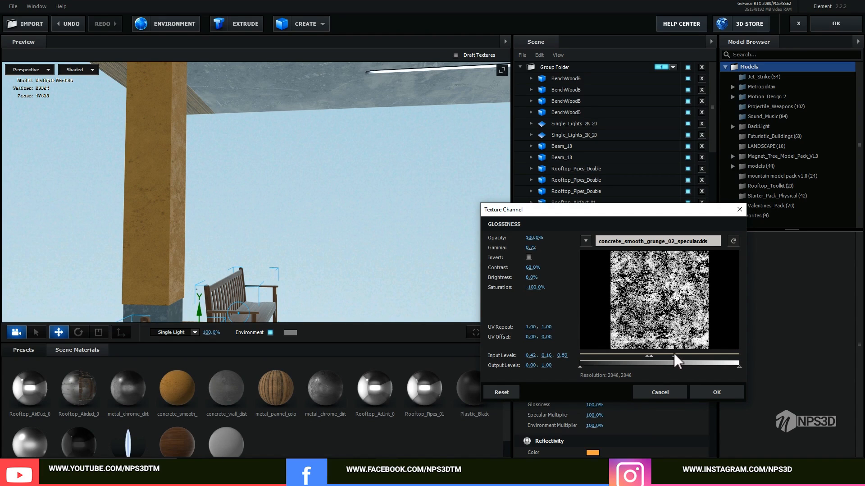
left_click(708, 390)
left_click(831, 24)
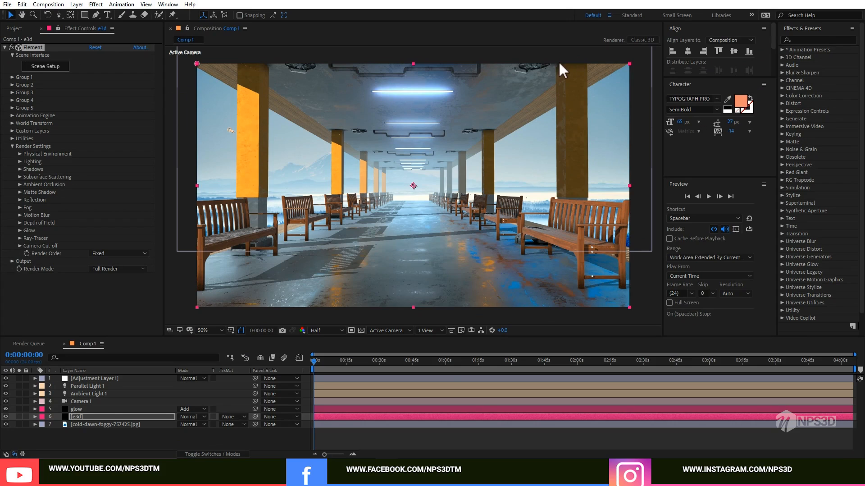
Set the e3d layer's Element output Supersampling to 4 and Multisampling to 16.
left_click(36, 293)
left_click(12, 261)
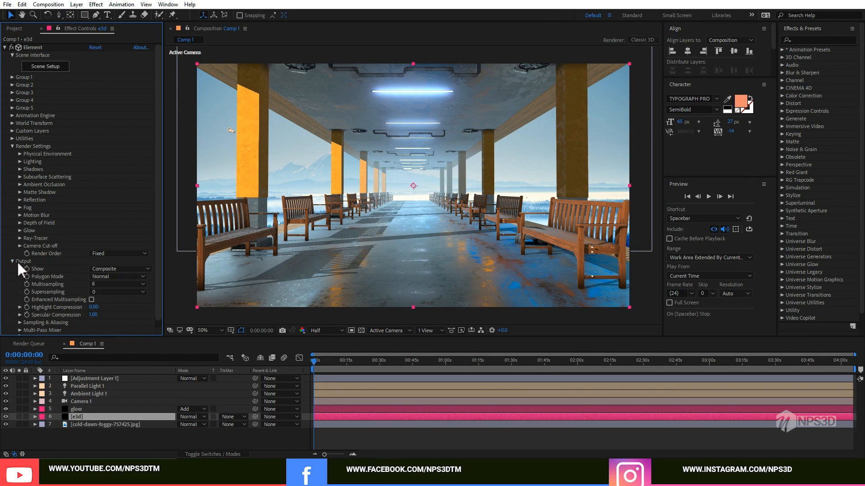
scroll(75, 269, "down", 1)
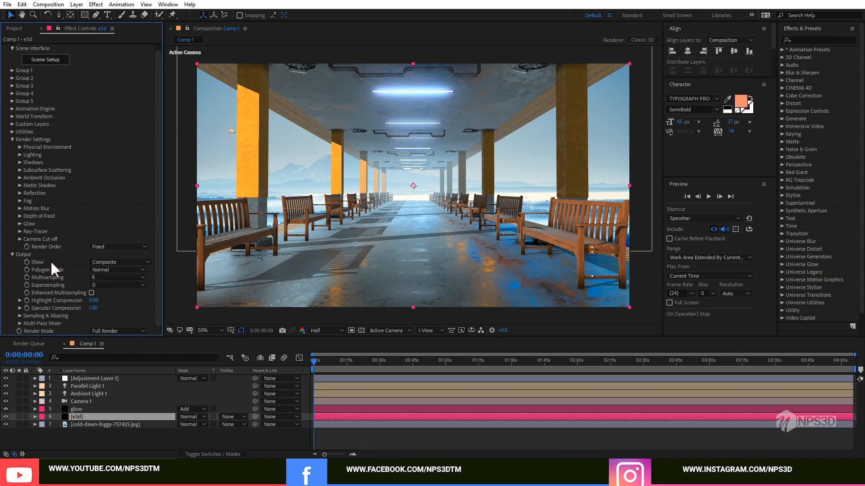
left_click(98, 285)
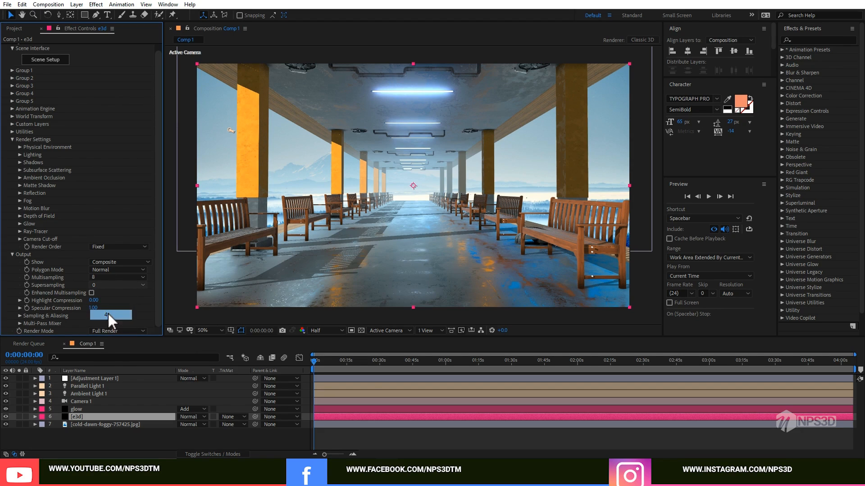
left_click(107, 312)
left_click(99, 277)
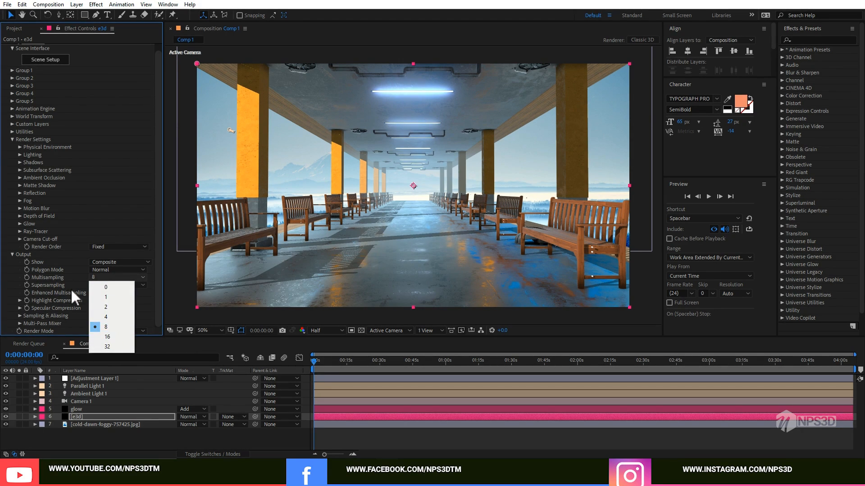
left_click(107, 336)
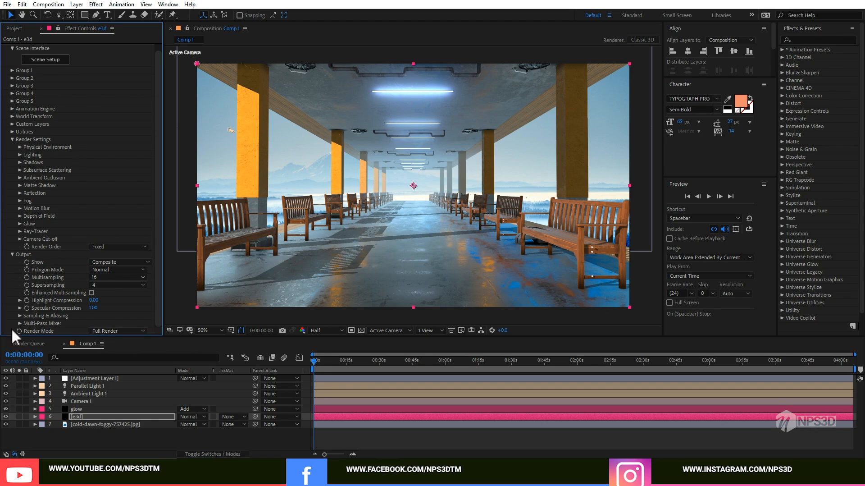
Set the e3d layer's FXAA Smoothing to 2 in the Element output's sampling and aliasing settings.
left_click(19, 315)
left_click(90, 300)
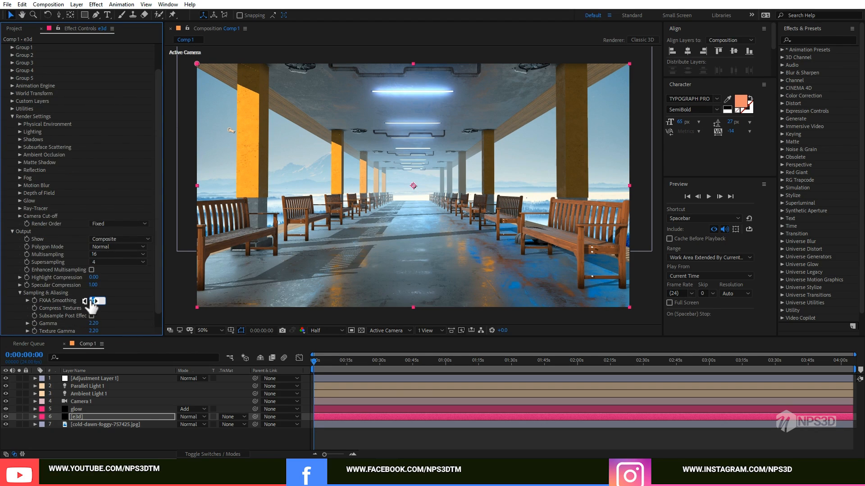
type("2")
left_click(123, 300)
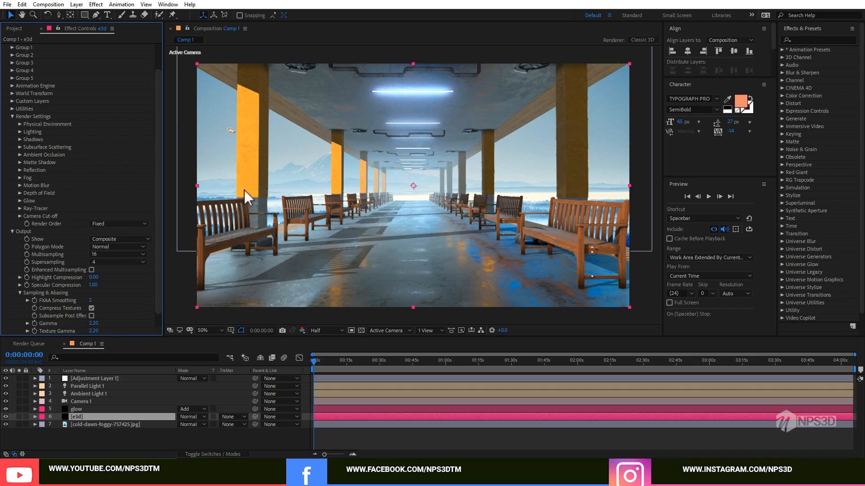
left_click(20, 293)
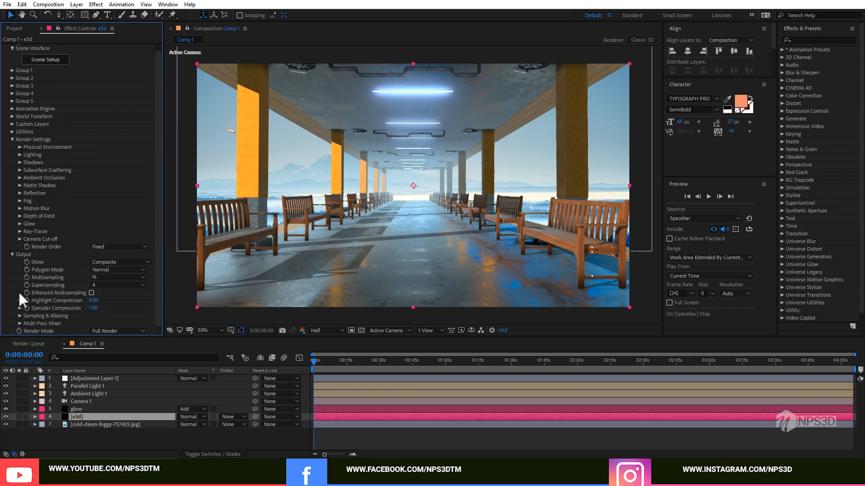
left_click(10, 253)
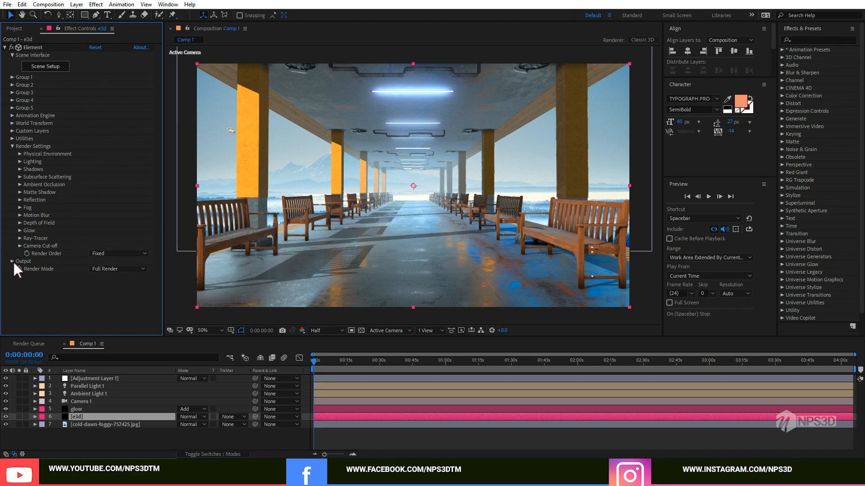
Try a Multi-Pass Mixer Reflectivity of 4 on the e3d layer and return it to 1.
left_click(13, 261)
scroll(34, 301, "down", 1)
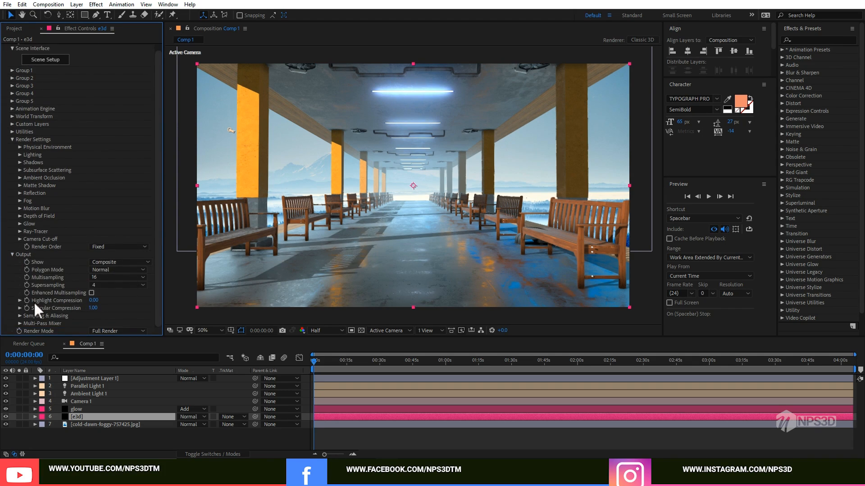
left_click(19, 323)
scroll(68, 293, "down", 3)
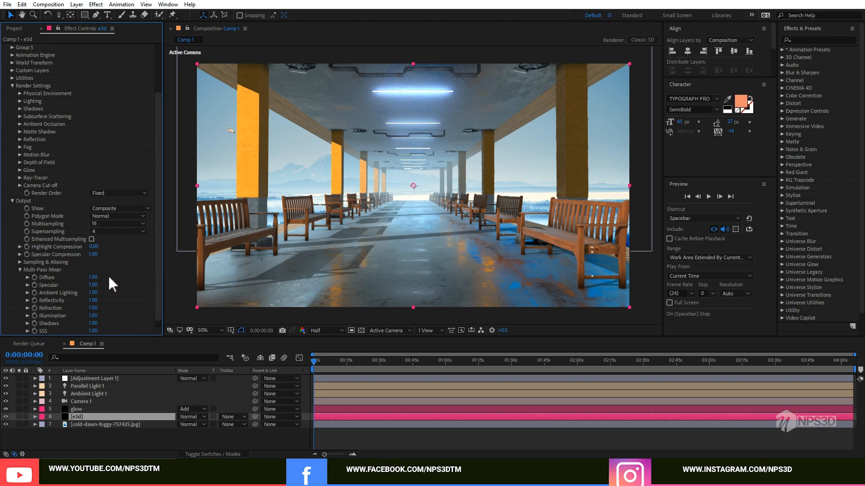
left_click(93, 300)
type("4")
key("Return")
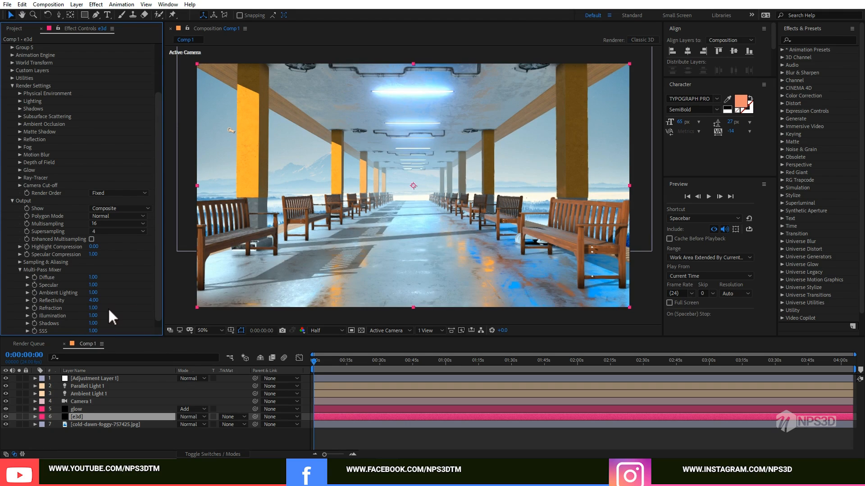
left_click(93, 301)
type("1")
key("Return")
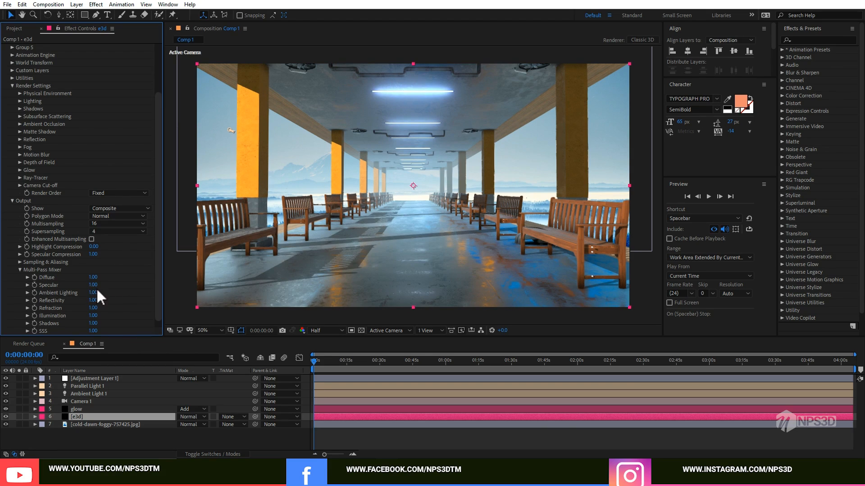
Raise the e3d layer's Multi-Pass Mixer Specular to 14 and finally 15.
left_click(94, 285)
type("14")
key("Return")
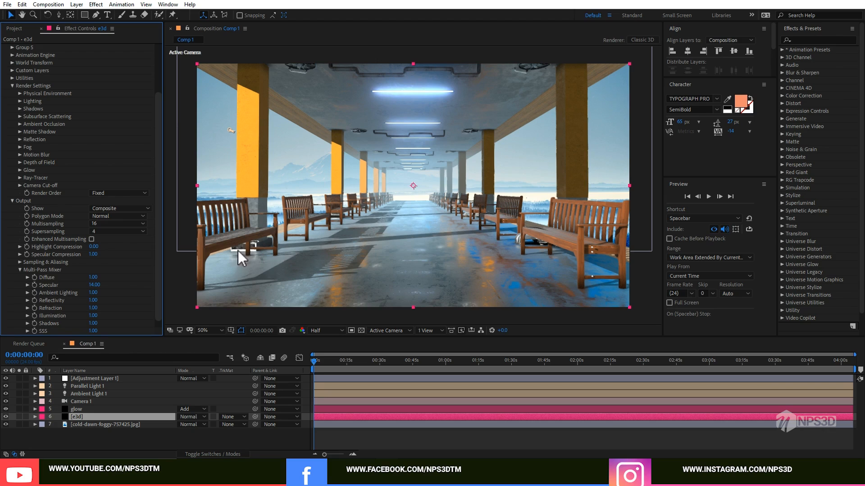
left_click(94, 285)
type("15")
key("Return")
Try Multi-Pass Mixer Diffuse values of 2 and 1.4 on the e3d layer and return it to 1.
mouse_move(92, 277)
left_mouse_down()
mouse_move(102, 277)
mouse_move(83, 281)
mouse_move(91, 280)
left_mouse_up()
left_click(92, 278)
type("2")
left_click(124, 273)
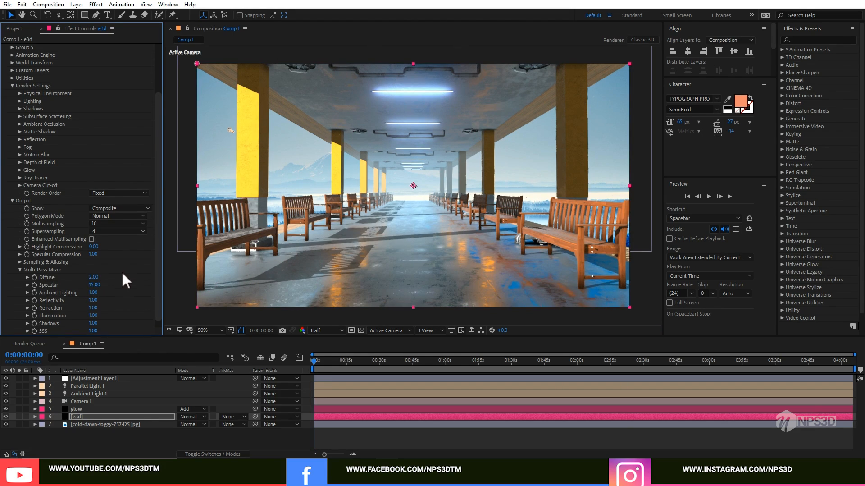
left_click(94, 276)
type("1.4")
left_click(124, 269)
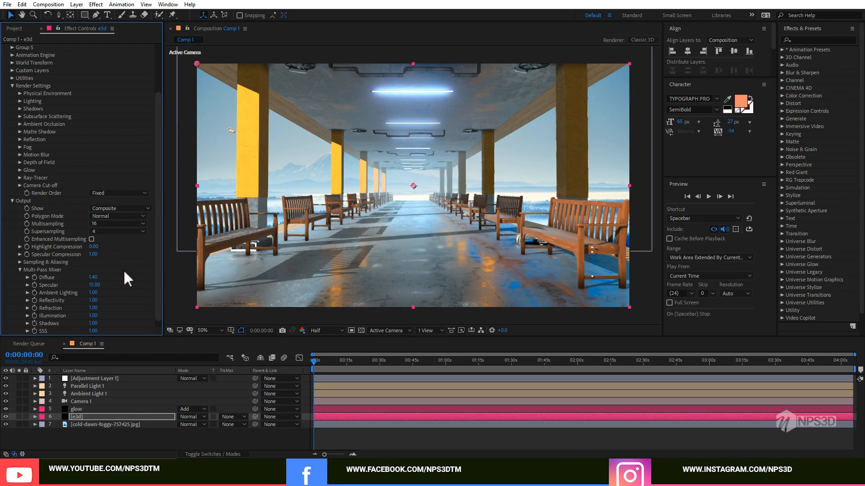
left_click(93, 277)
type("1")
left_click(124, 273)
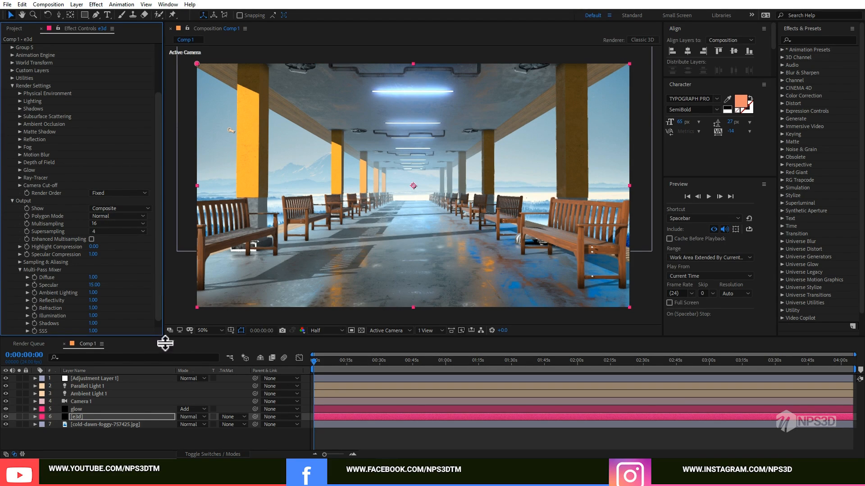
Add a new adjustment layer at the top of Comp 1.
right_click(85, 429)
mouse_move(122, 338)
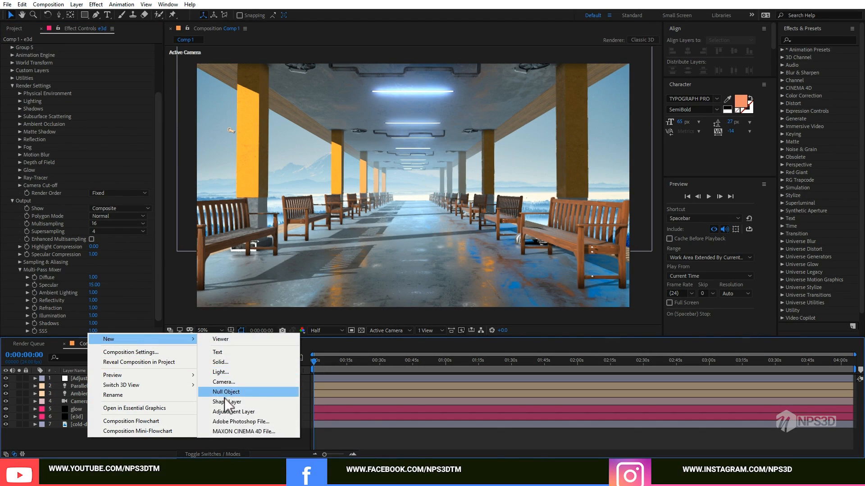
left_click(232, 411)
Try a Curves effect on the new adjustment layer and delete it again.
key("ctrl+space")
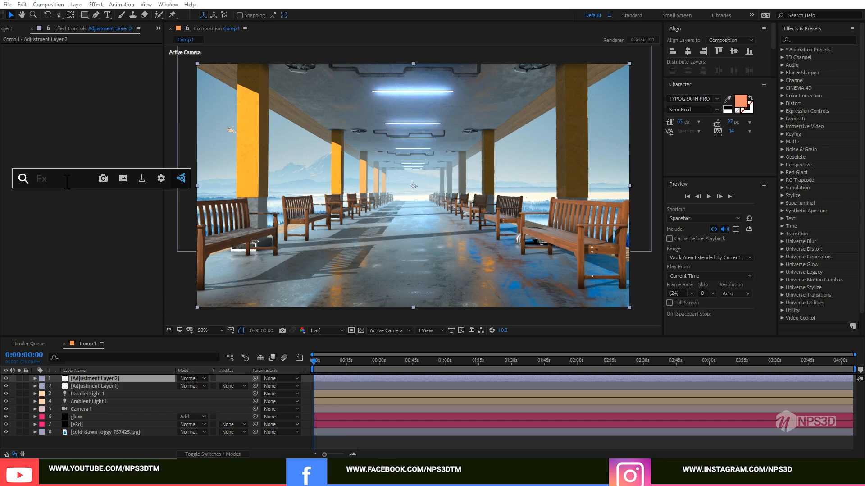
type("cu")
left_click(63, 205)
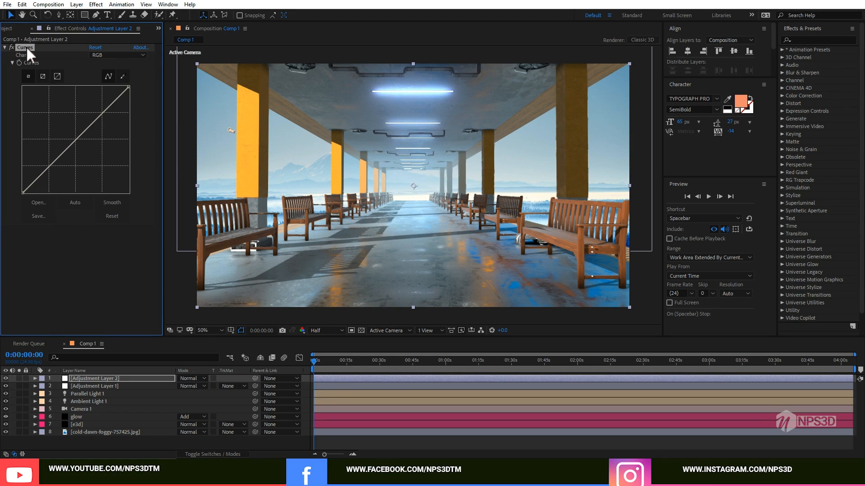
key("Delete")
left_click(81, 443)
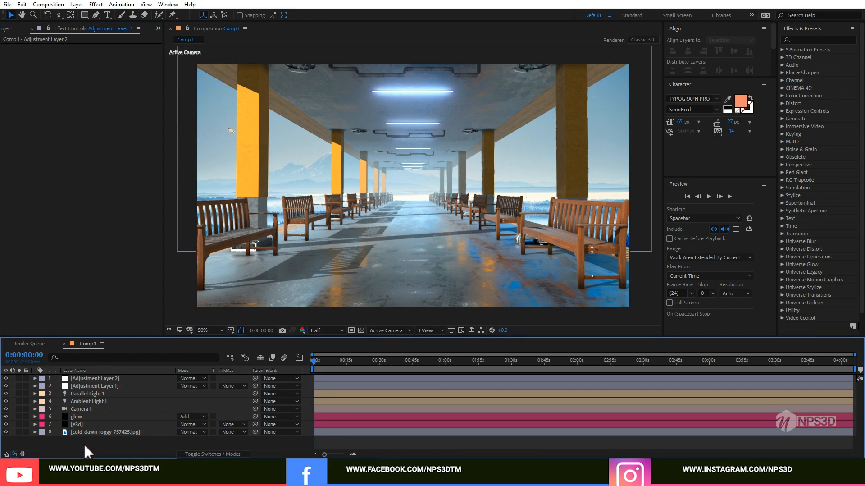
key("ctrl+y")
Set the composition preview resolution to Full and fit the frame to the viewer.
left_click(332, 329)
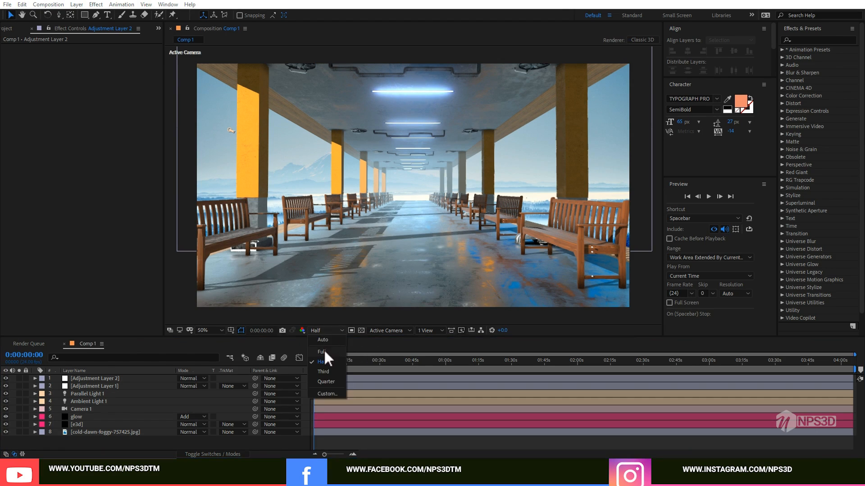
left_click(323, 347)
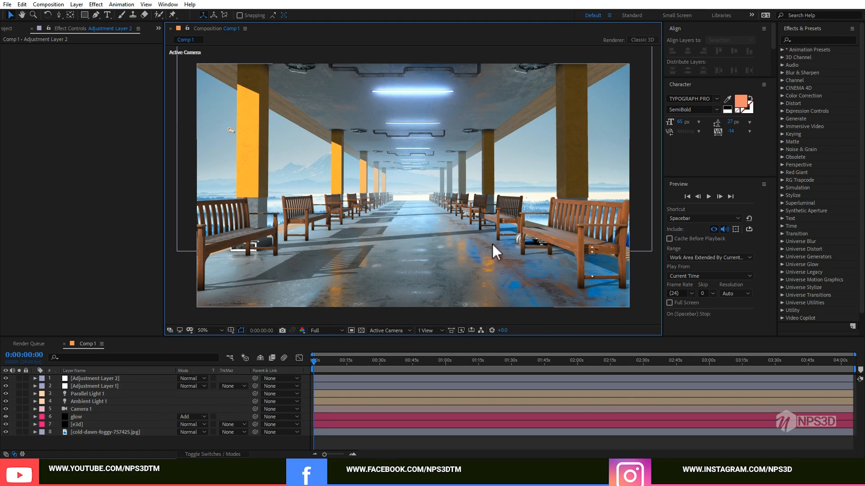
left_click(203, 329)
left_click(206, 177)
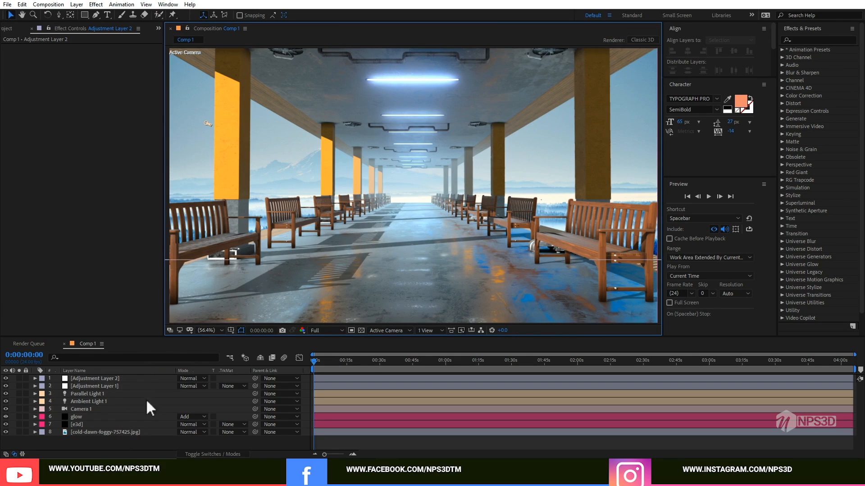
Take a screenshot of the current Comp 1 frame with FX Console and import the PNG into the project.
key("ctrl+space")
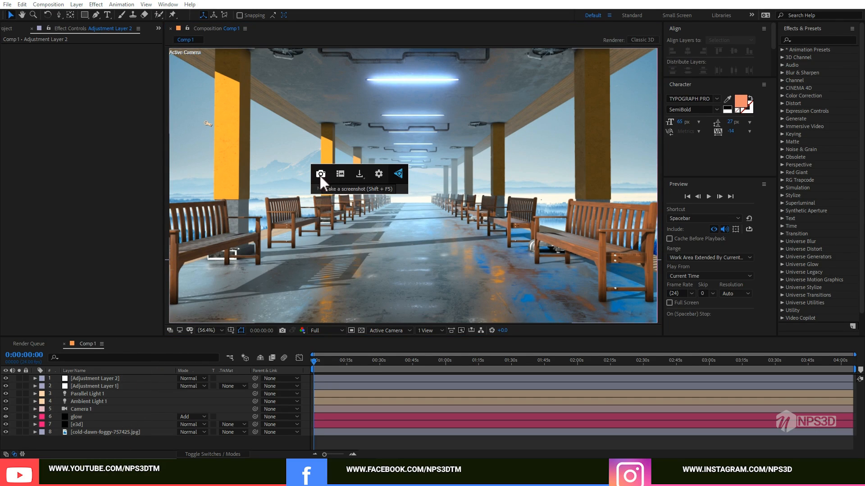
left_click(6, 29)
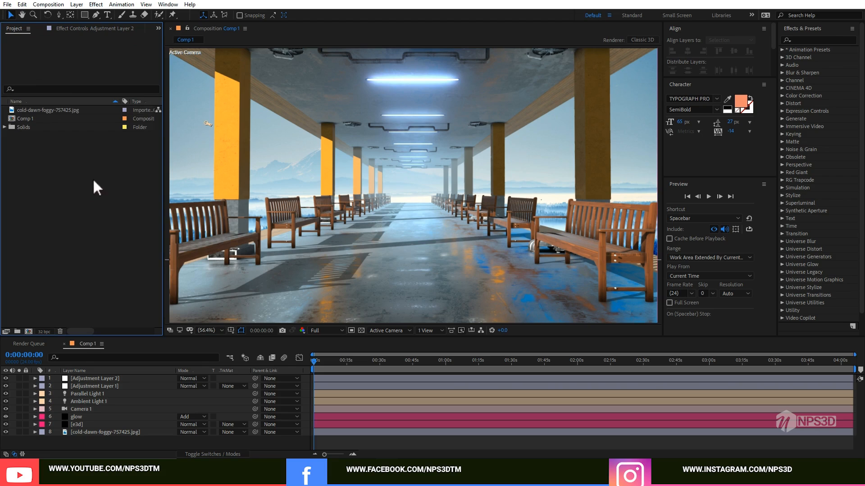
key("ctrl+space")
key("Escape")
key("shift+F5")
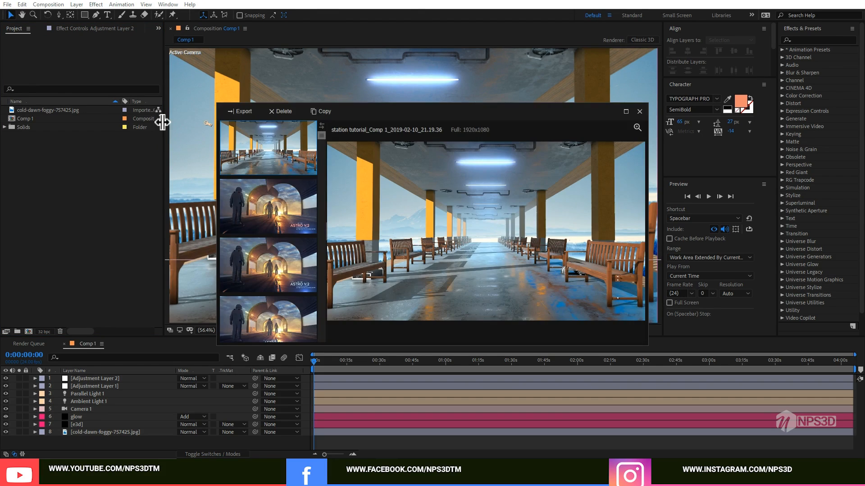
left_click(640, 111)
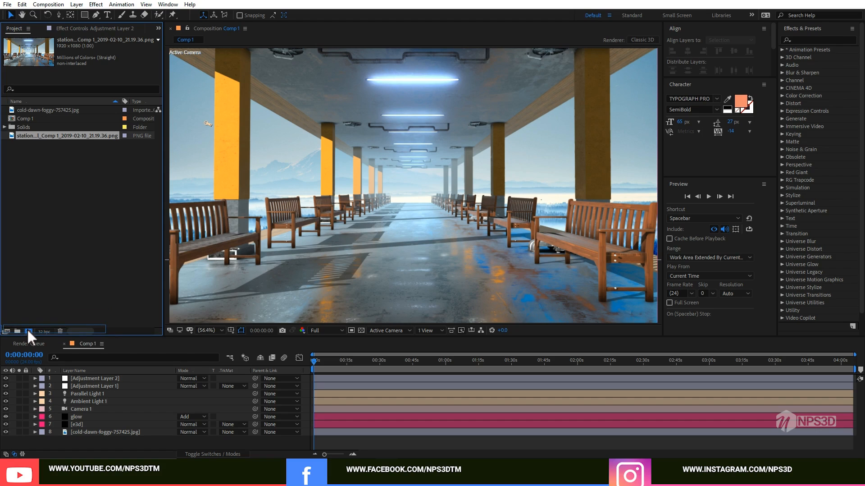
Create a composition from the screenshot PNG and add an adjustment layer above the image.
left_click_drag(27, 328, 27, 328)
right_click(79, 409)
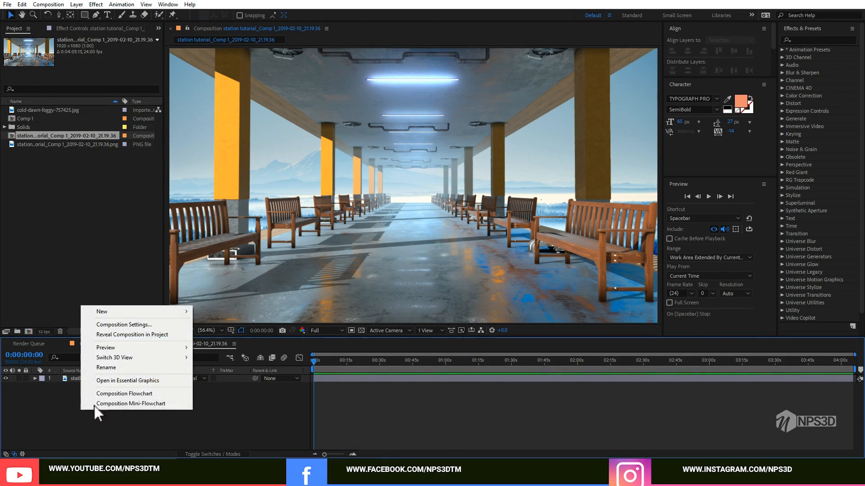
mouse_move(136, 311)
left_click(222, 376)
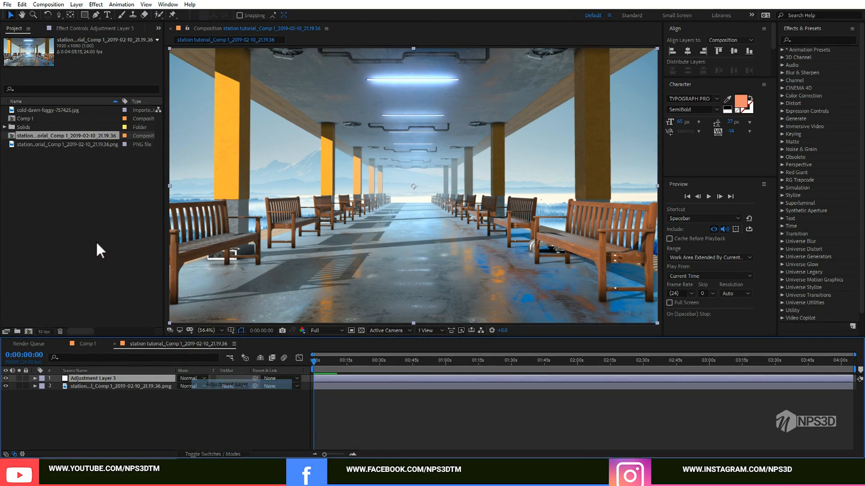
Apply a Curves effect to Adjustment Layer 3 and shape a gentle S-curve, lowering the shadows and raising the highlights.
left_click(90, 31)
key("ctrl+space")
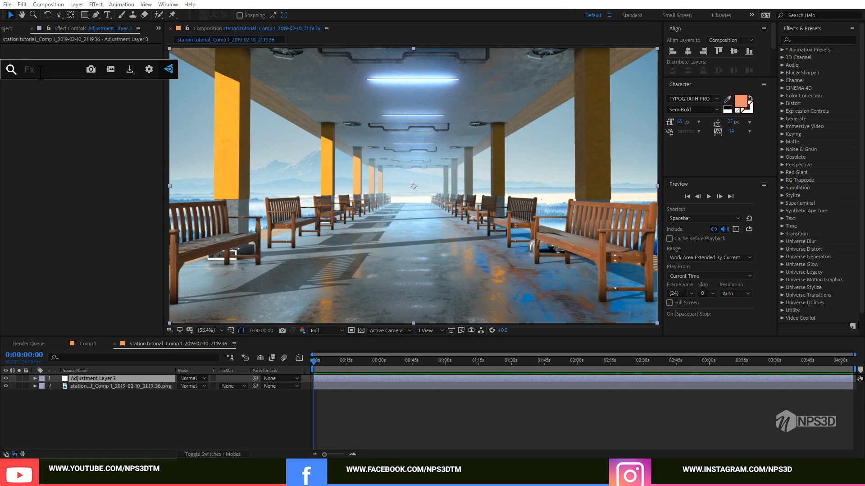
type("cu")
left_click(31, 97)
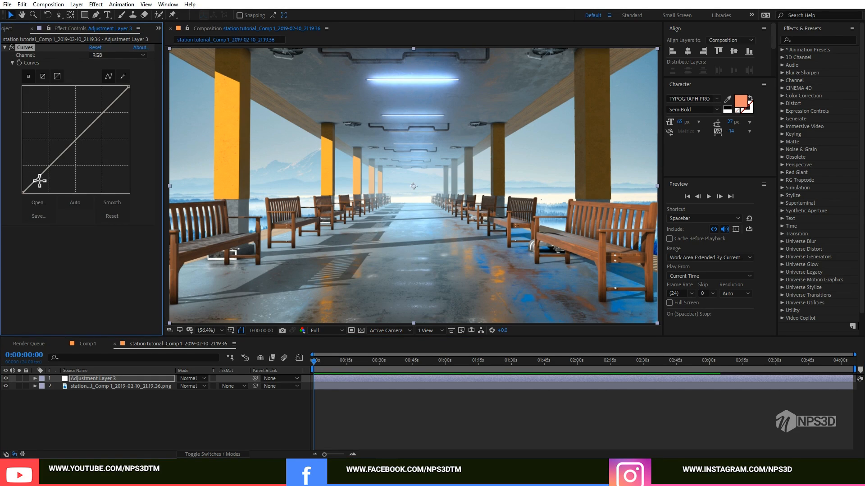
mouse_move(39, 178)
left_mouse_down()
mouse_move(45, 187)
mouse_move(42, 178)
left_mouse_up()
left_click_drag(94, 130, 87, 123)
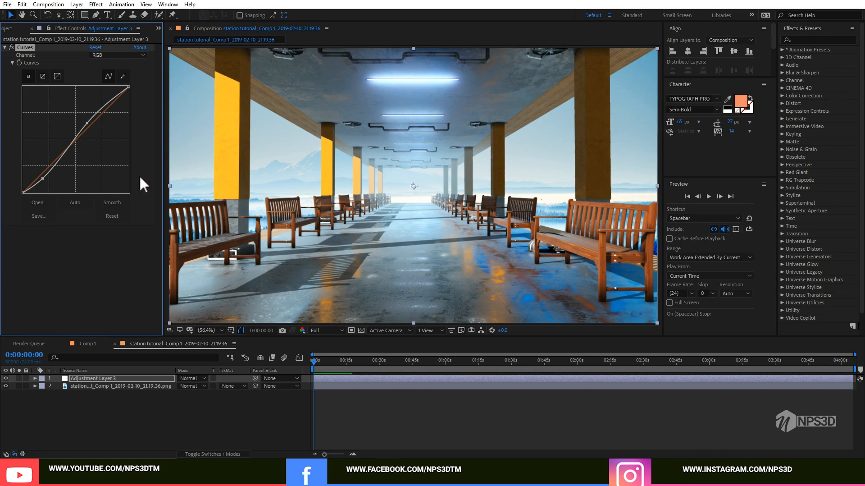
Add a Brightness & Contrast effect to Adjustment Layer 3 with Use Legacy enabled, Brightness 1 and Contrast 8.
key("comma")
key("ctrl+space")
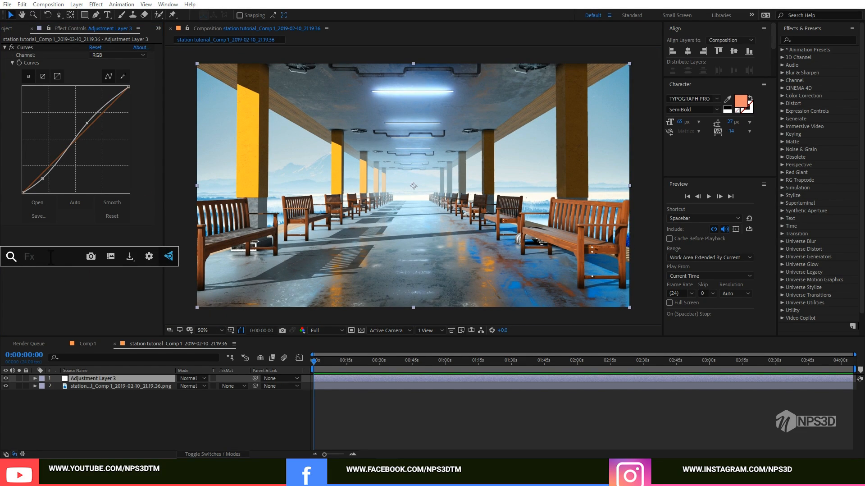
type("n")
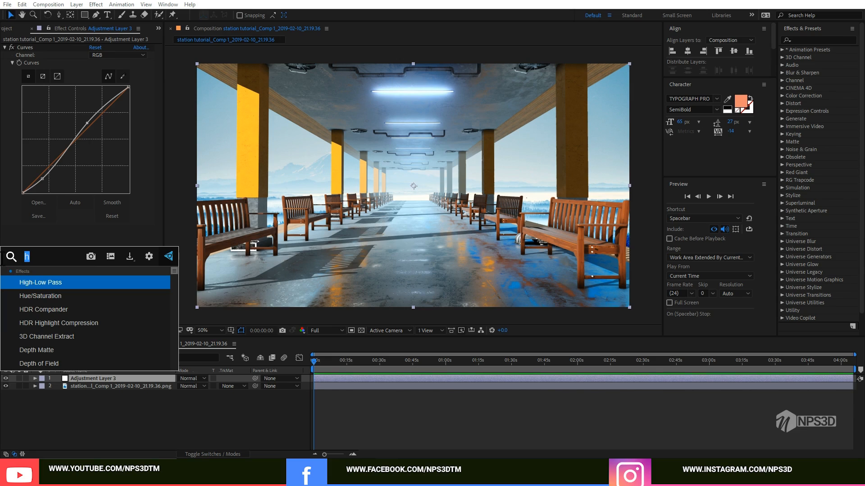
key("BackSpace")
type("br")
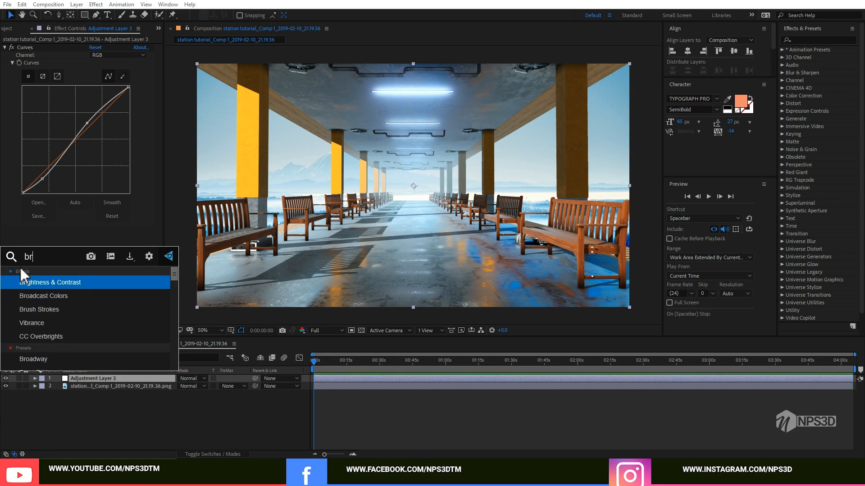
left_click(36, 284)
left_click(92, 253)
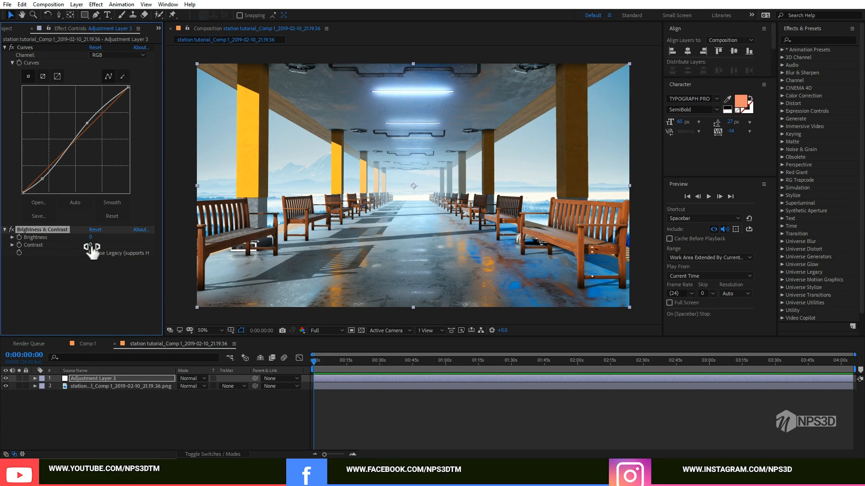
left_click_drag(94, 242, 81, 238)
left_click(73, 287)
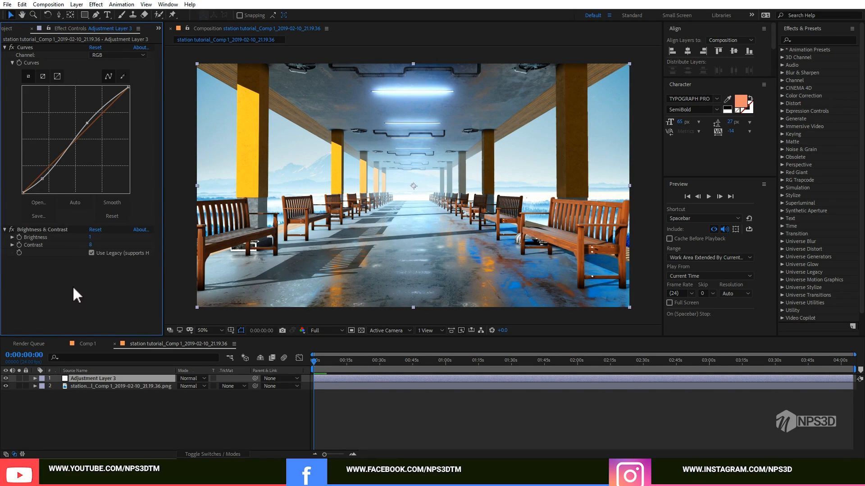
Add a Hue/Saturation effect to Adjustment Layer 3 and slightly lower its Master Saturation.
key("ctrl+space")
type("hu")
key("Return")
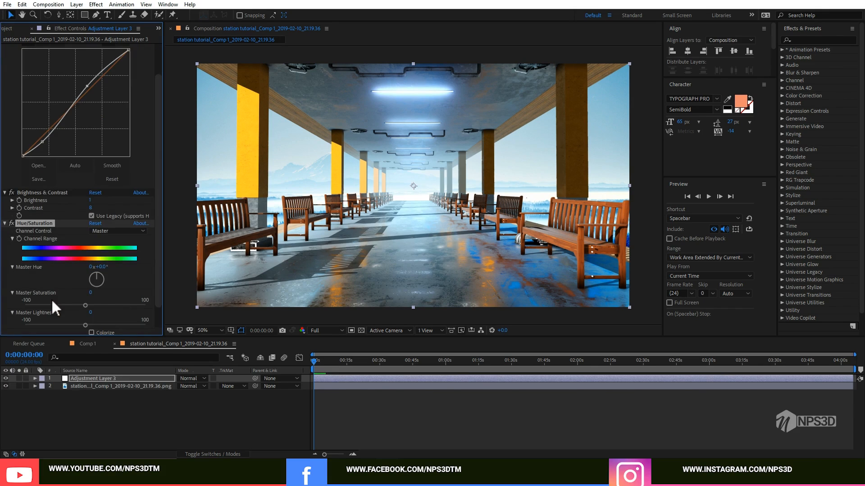
left_click_drag(85, 304, 82, 304)
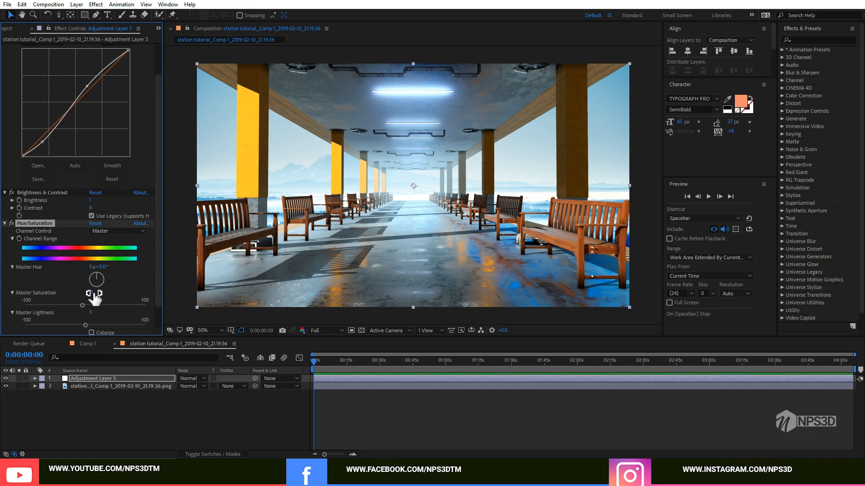
Set the Hue/Saturation Master Saturation to -5 and collapse the effects on Adjustment Layer 3.
left_click(93, 292)
type("-10")
left_click(51, 277)
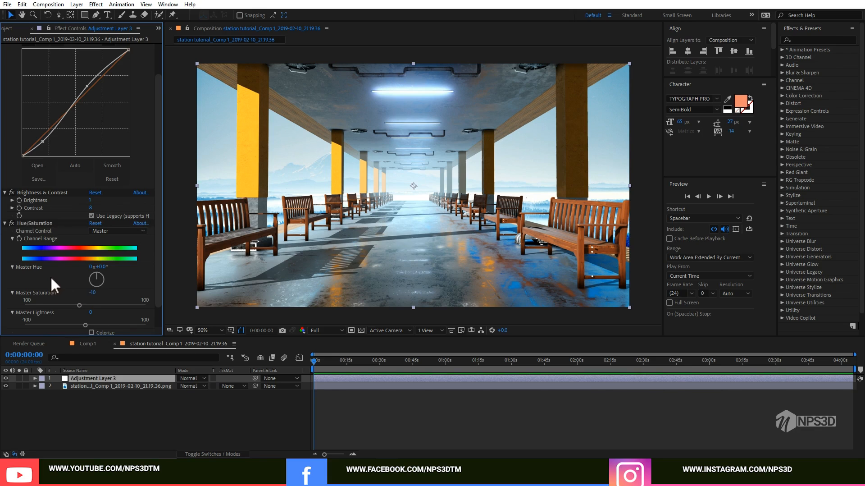
left_click(92, 292)
type("-5")
key("Return")
left_click(5, 224)
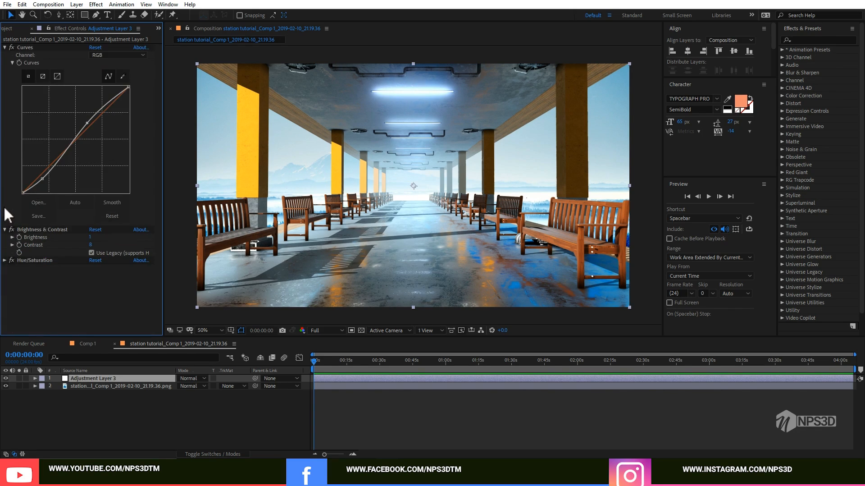
left_click(4, 228)
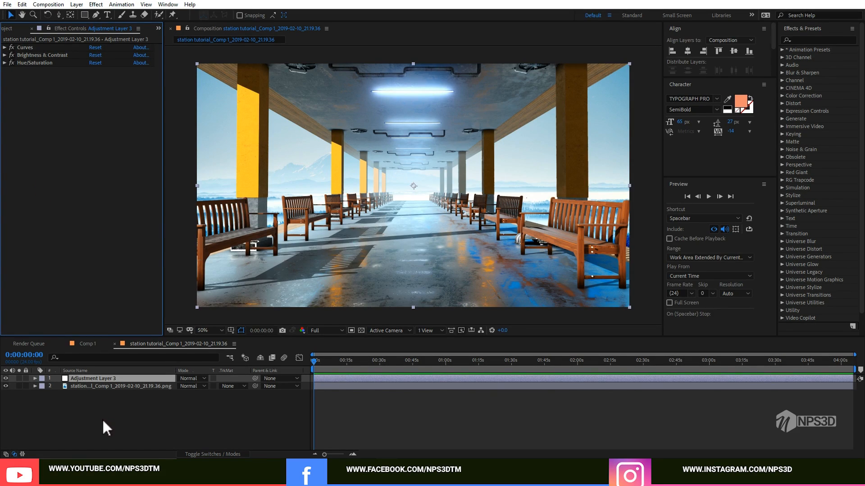
Add a second adjustment layer at the top of the layer stack.
left_click(102, 415)
right_click(79, 436)
mouse_move(103, 336)
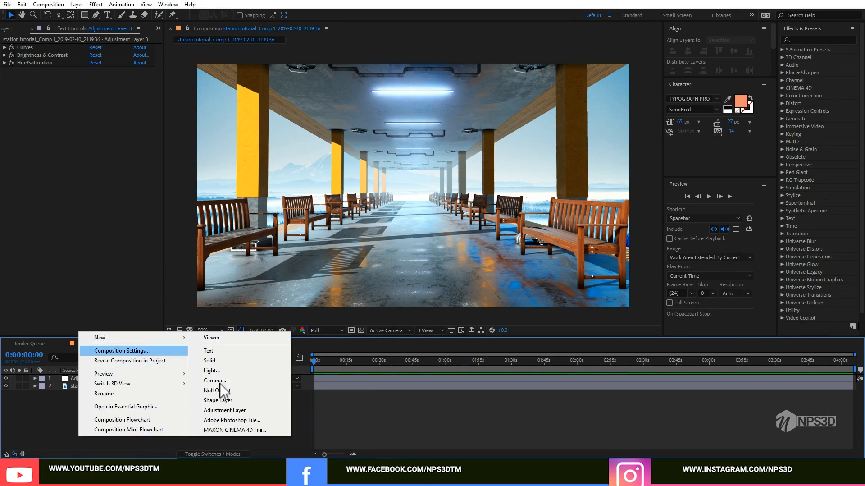
left_click(217, 404)
Apply a Noise effect to Adjustment Layer 4 and set the Amount of Noise to 4%.
key("ctrl+space")
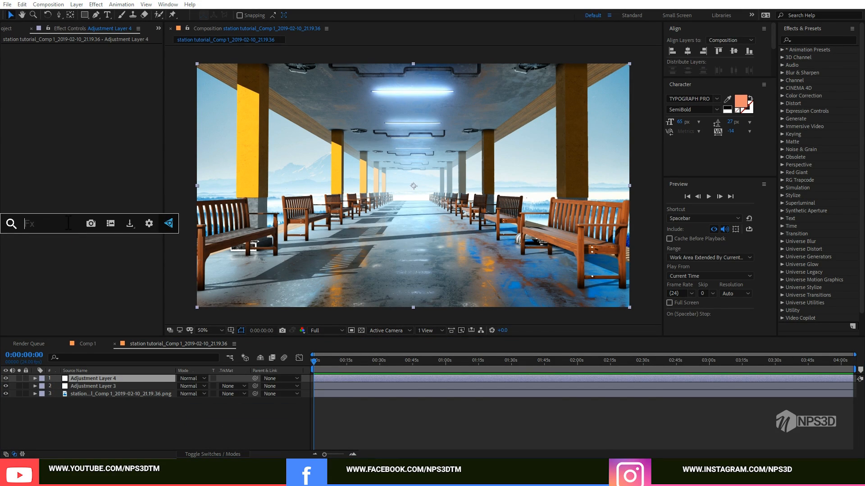
type("noi")
left_click(60, 248)
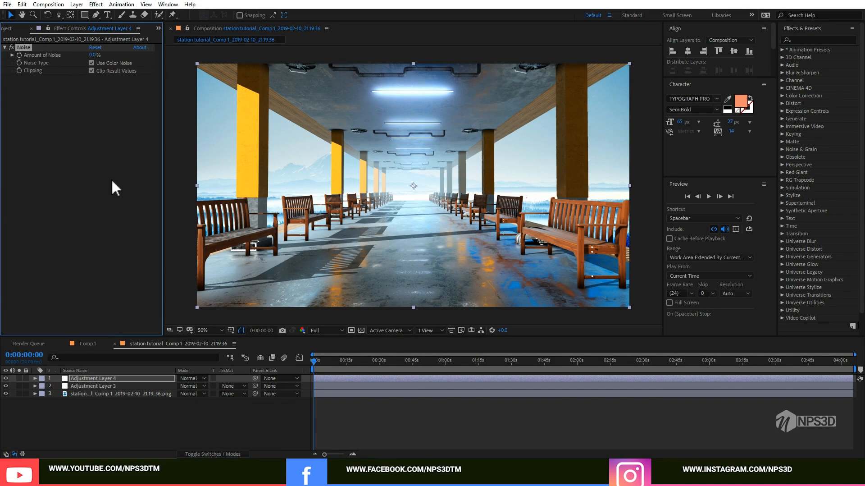
left_click(92, 55)
type("4")
left_click(98, 259)
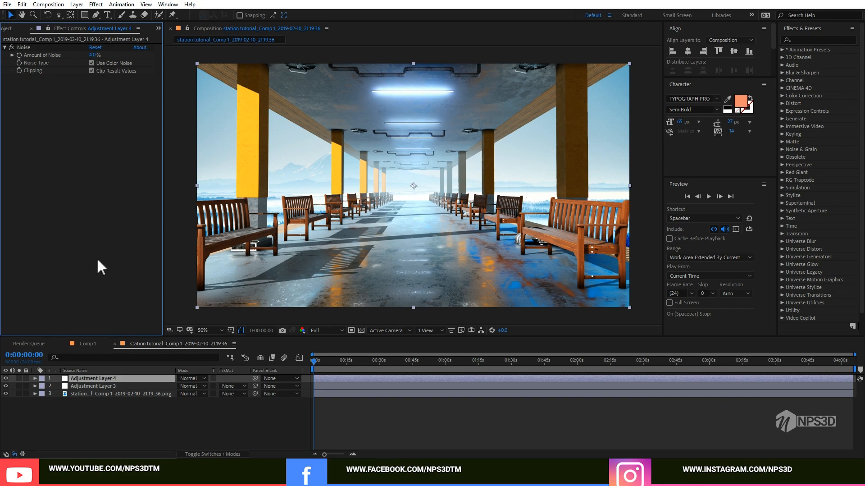
Add an Unsharp Mask effect to Adjustment Layer 4, keeping its default settings.
key("ctrl+space")
type("un")
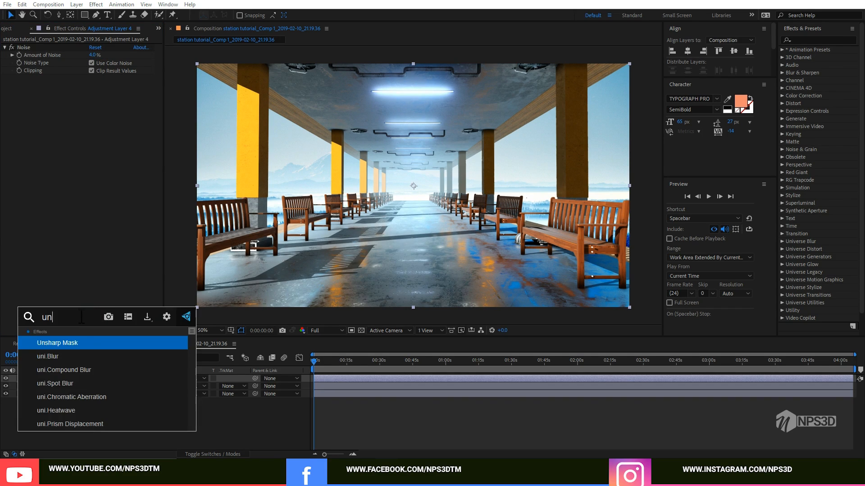
left_click(73, 339)
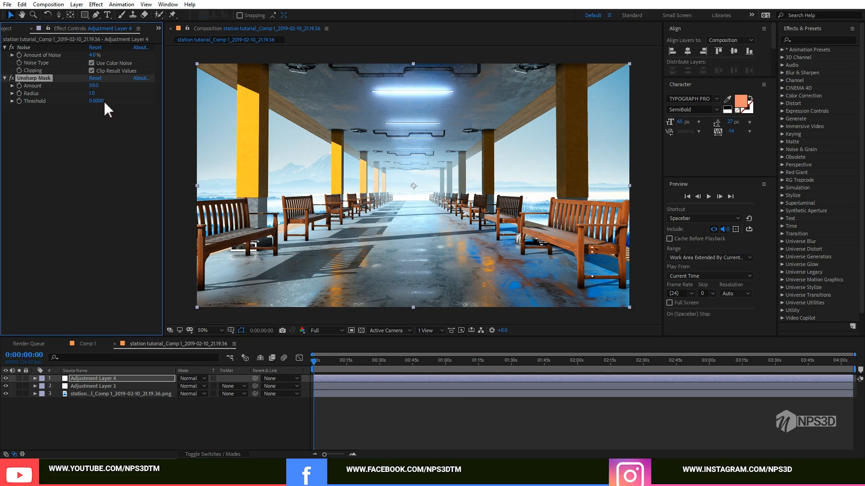
left_click(391, 257)
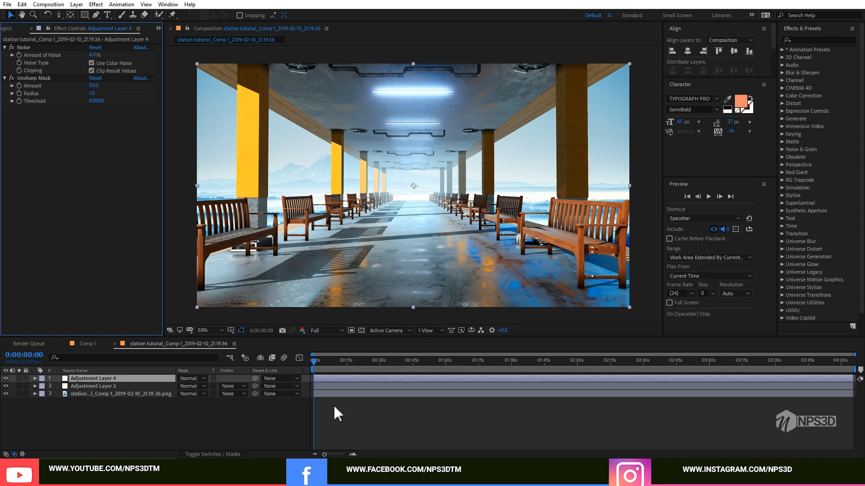
Open the gallery of captured screenshots and browse it for the earlier subway station captures.
key("ctrl+space")
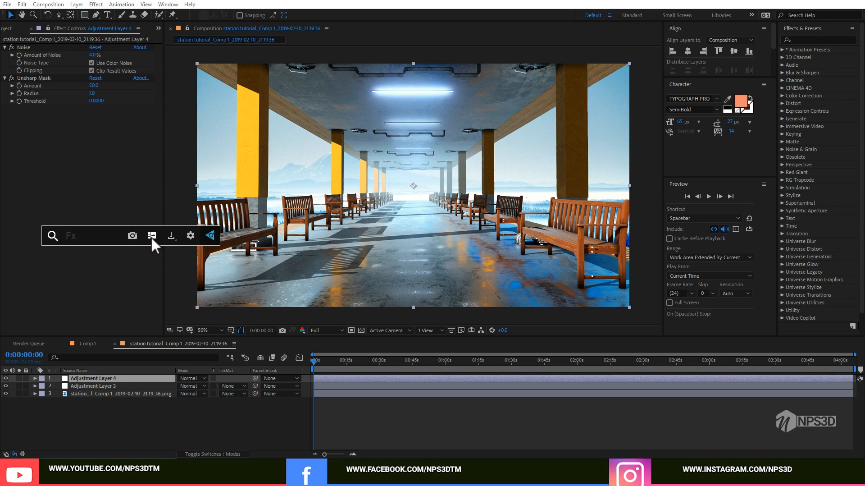
left_click(151, 236)
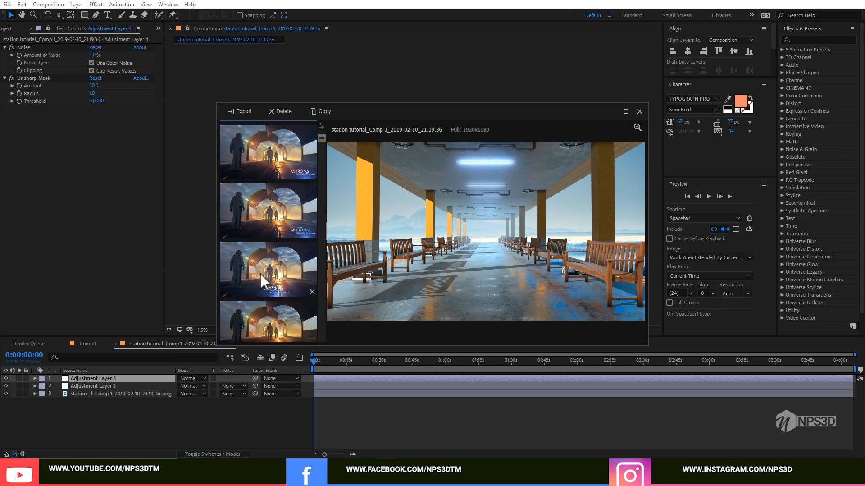
scroll(260, 272, "down", 10)
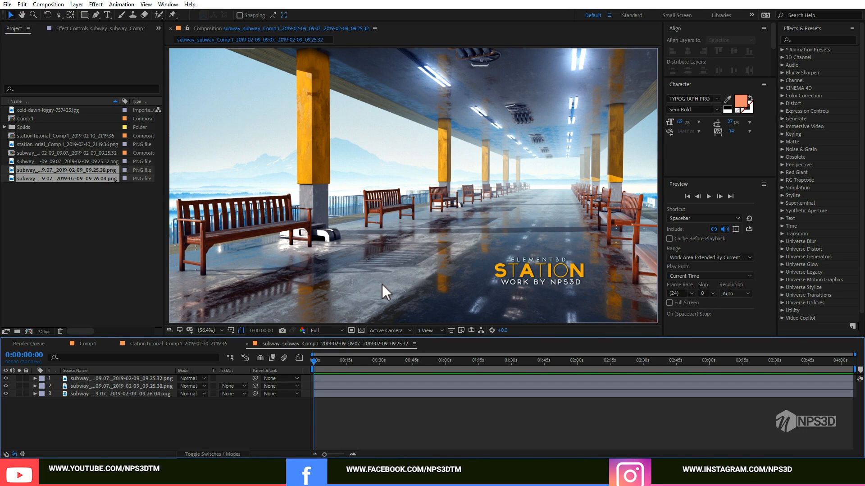
Hide the upper two image layers in the subway composition one after another to view each finished station render.
left_click(5, 378)
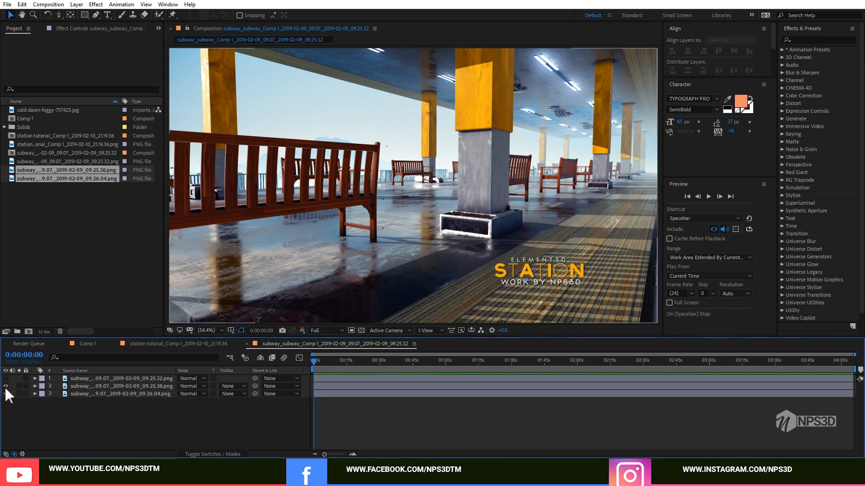
left_click(5, 386)
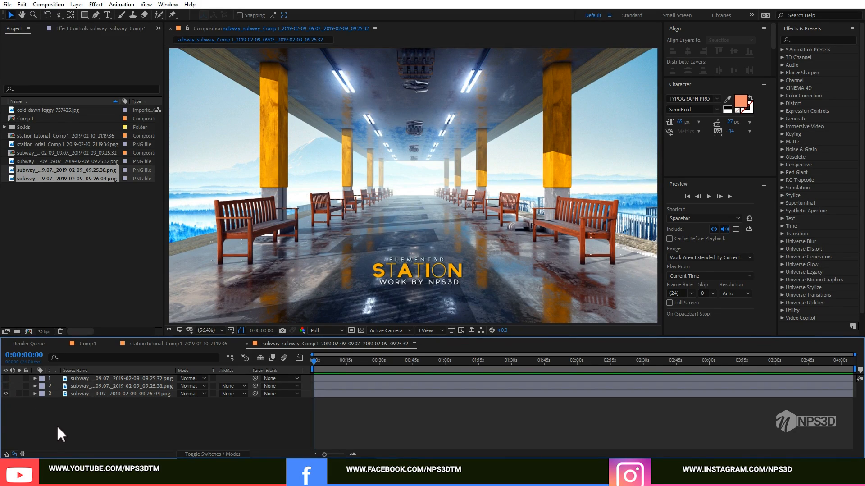